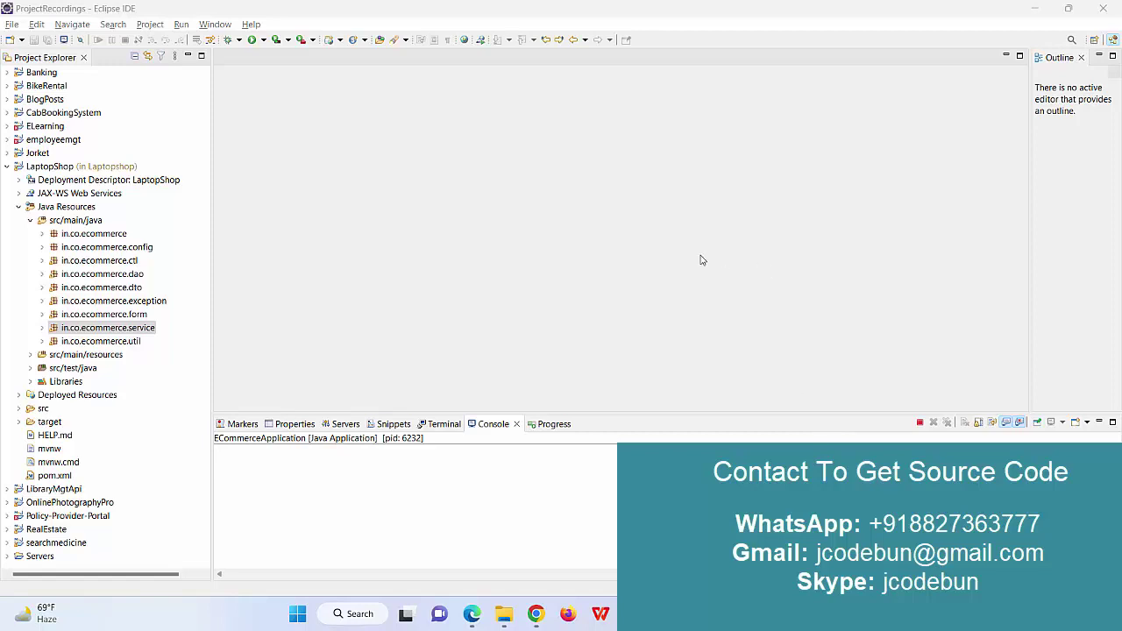
Open ECommerceApplication.java from in.co.ecommerce, terminate the running application, and select the LaptopShop project.
double_click(94, 234)
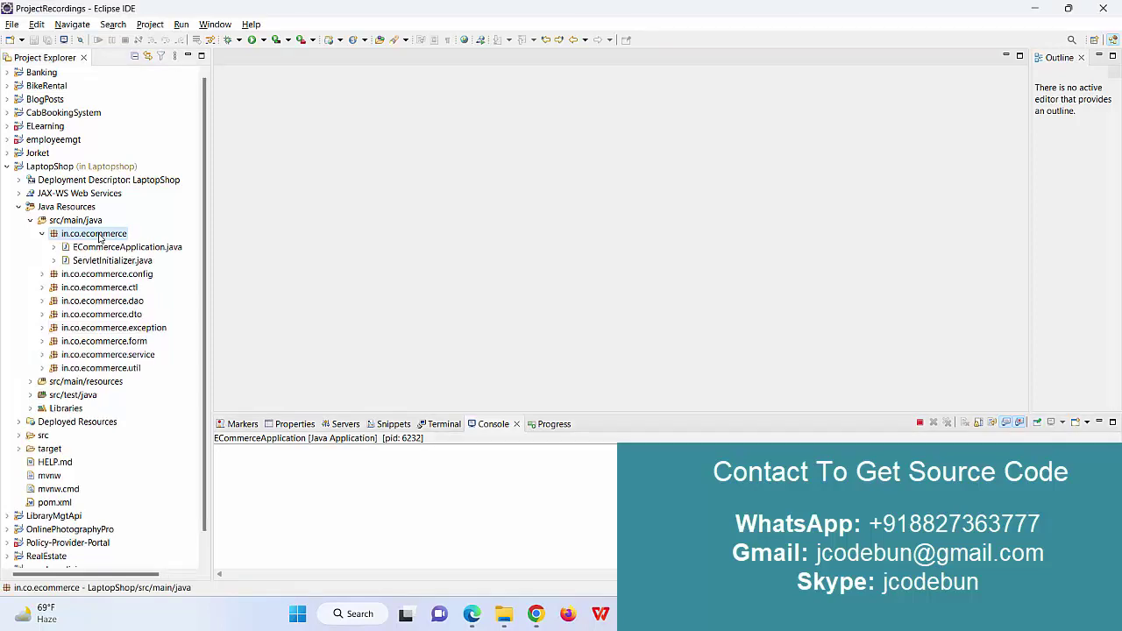
double_click(106, 246)
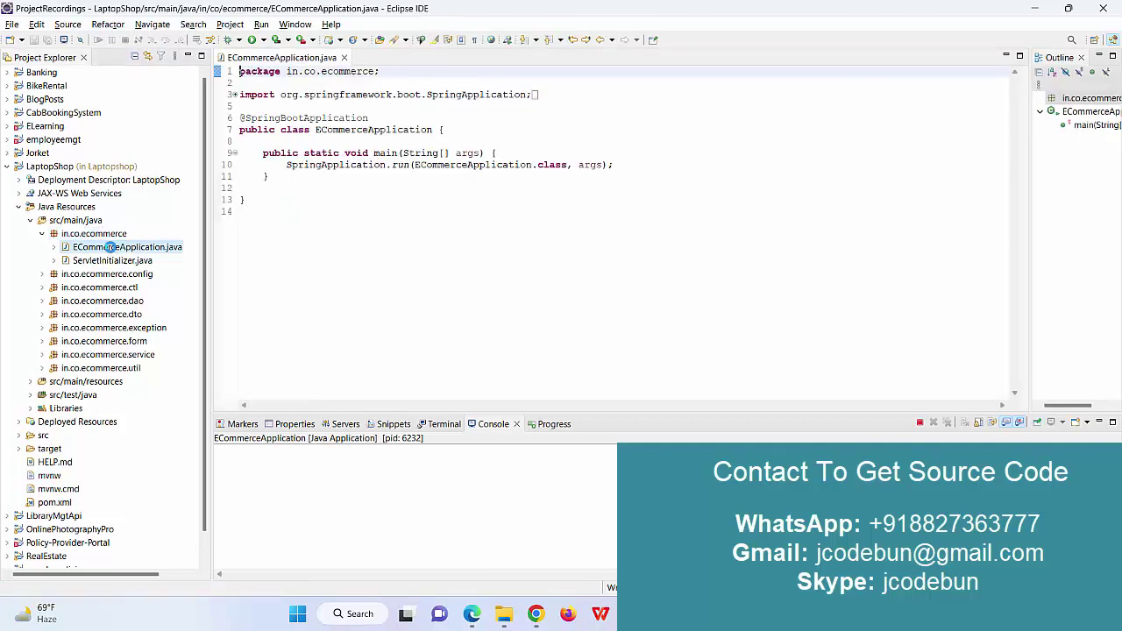
click(918, 424)
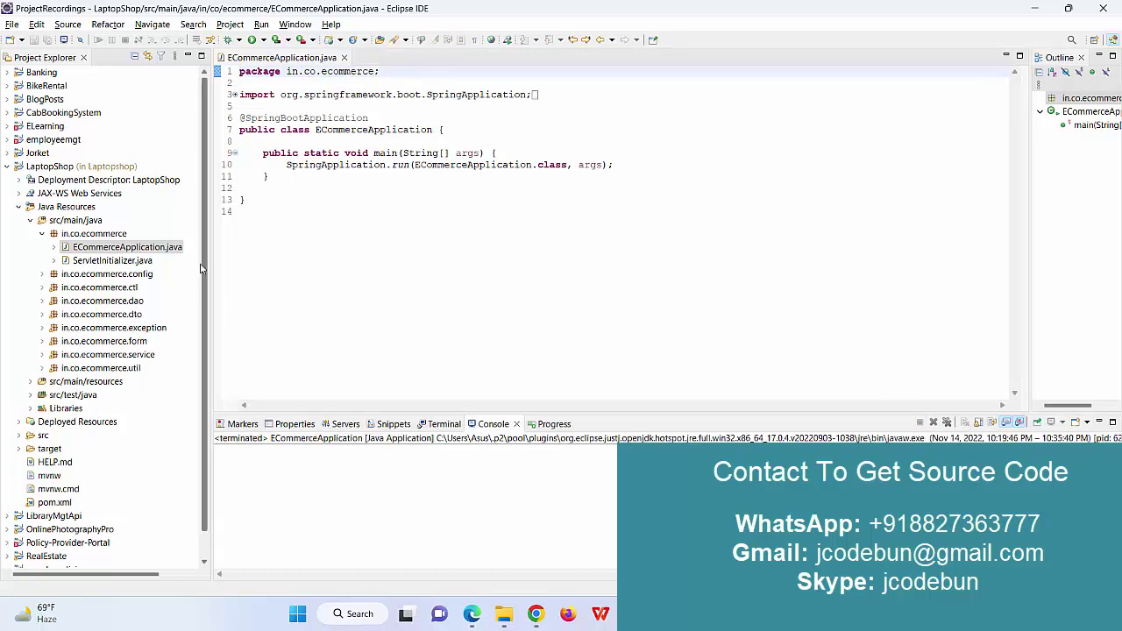
click(60, 168)
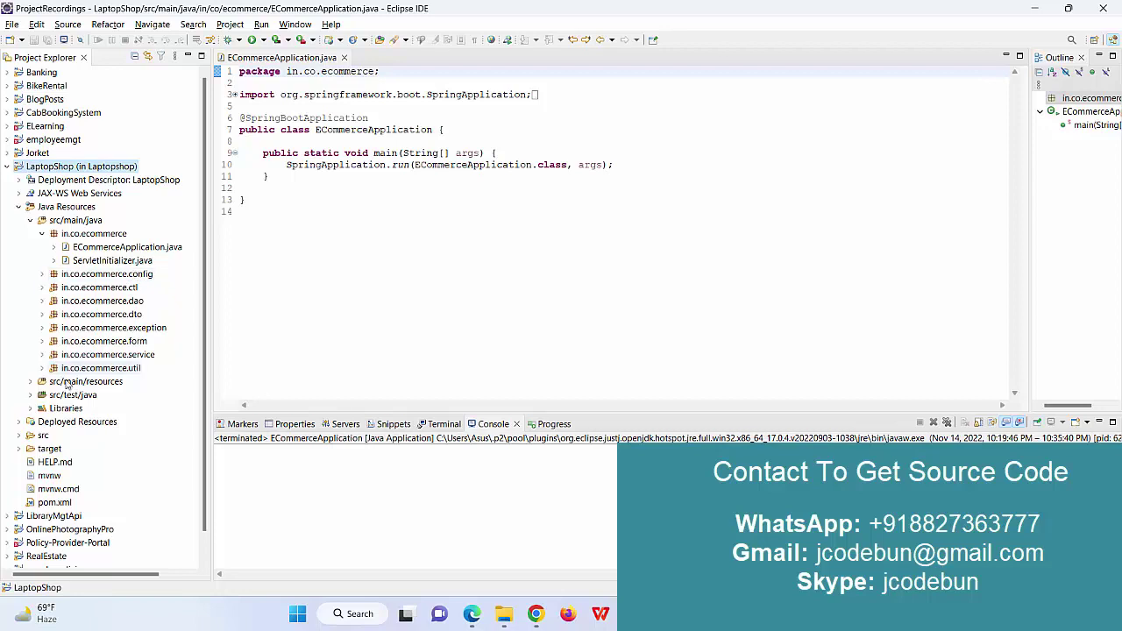
Expand the src folder and show the basefragments and bodyfragments JSP folders.
click(19, 436)
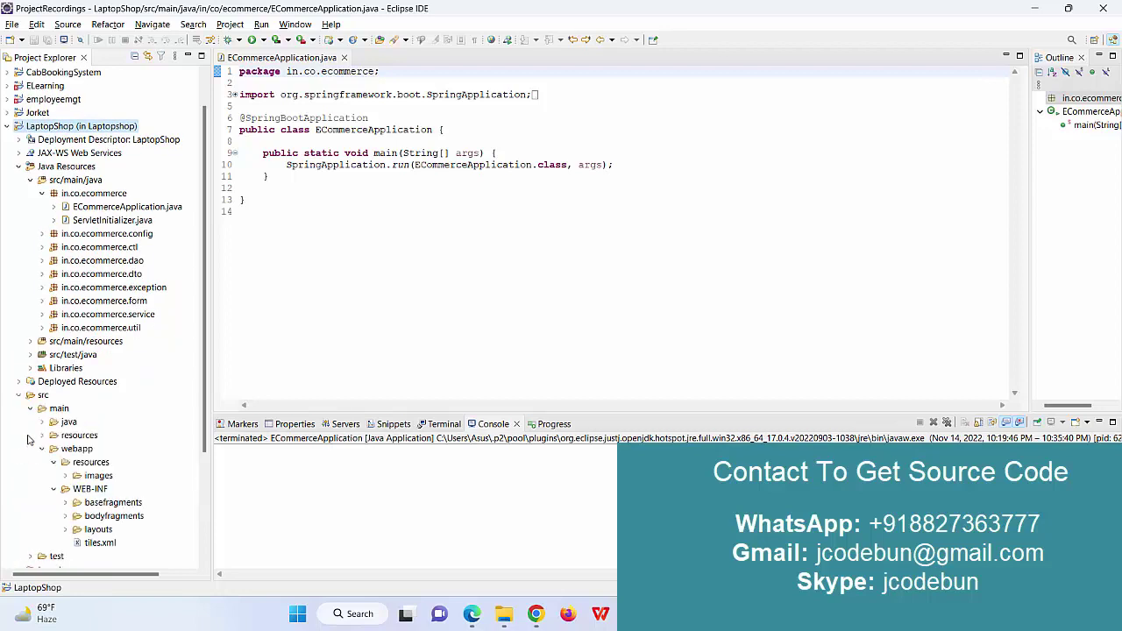
scroll(69, 474, down, 1)
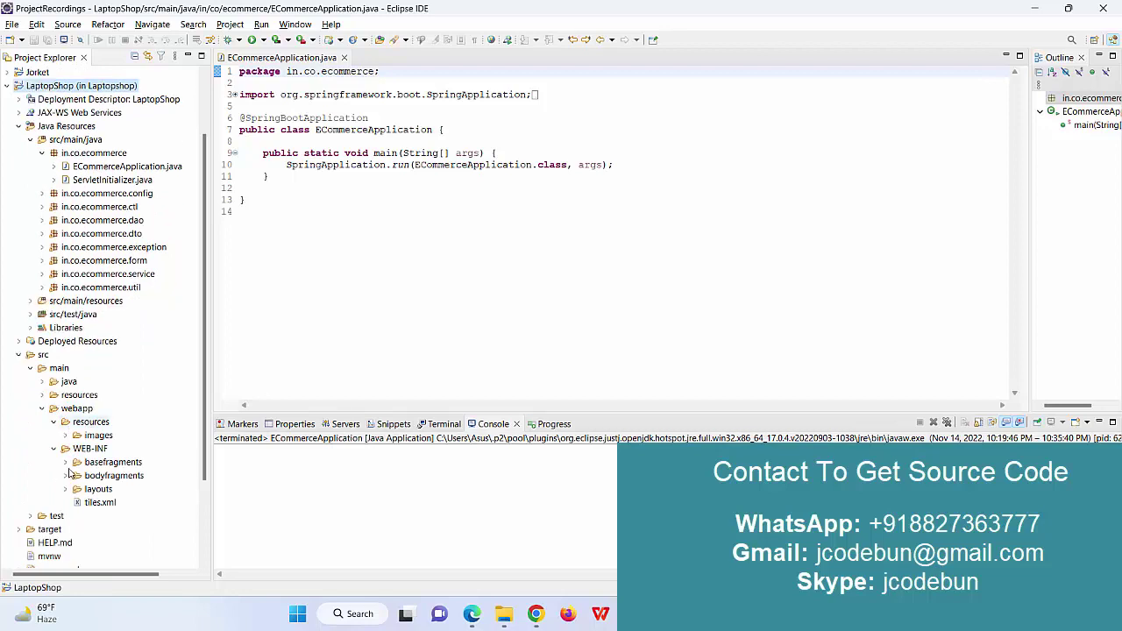
click(66, 462)
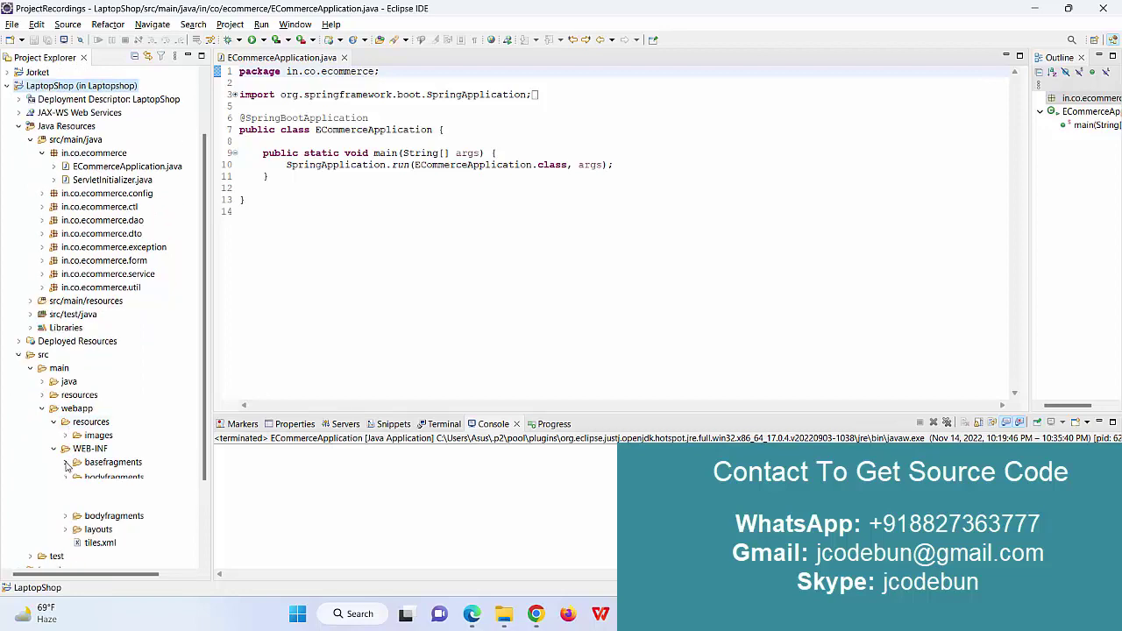
click(65, 516)
scroll(44, 543, up, 3)
scroll(110, 440, up, 5)
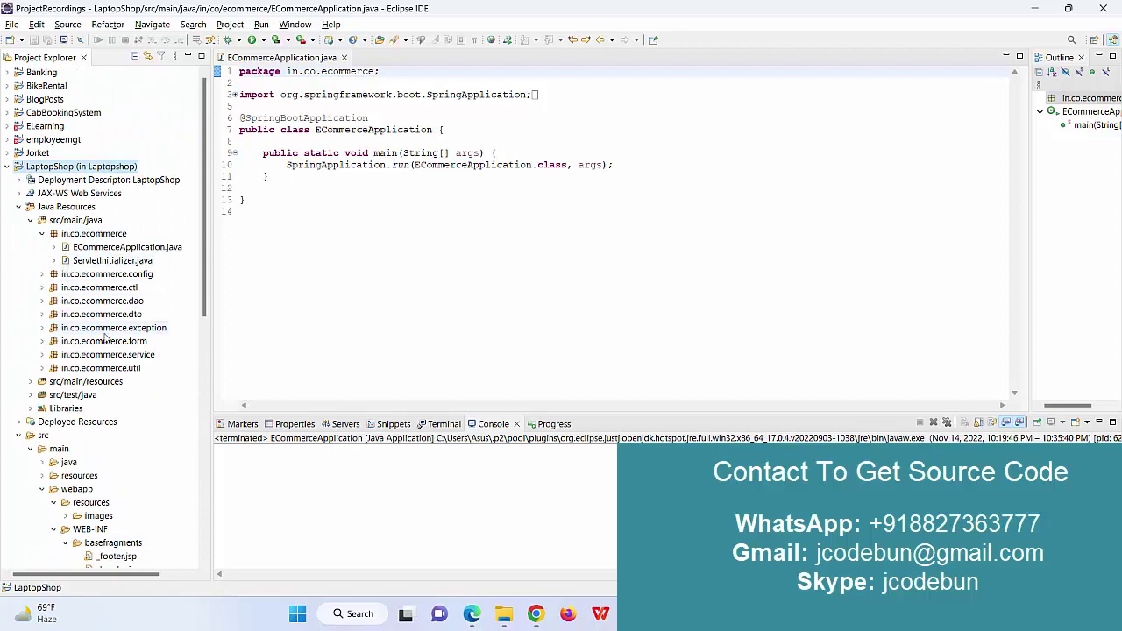
Browse the in.co.ecommerce.ctl controller package, then reselect ECommerceApplication.java.
click(43, 234)
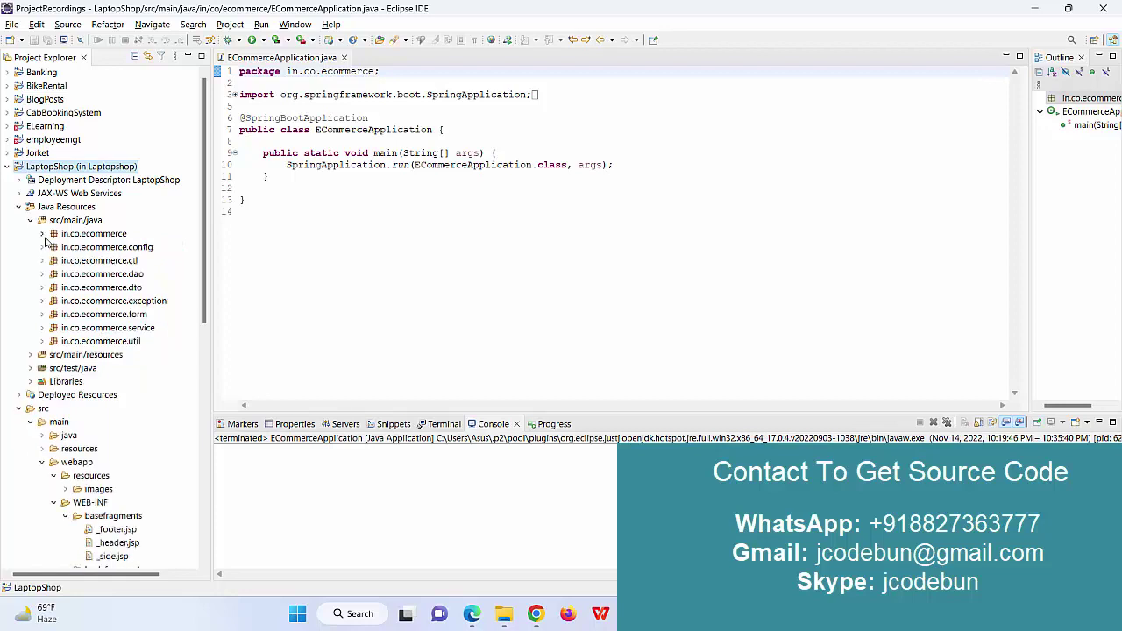
double_click(117, 261)
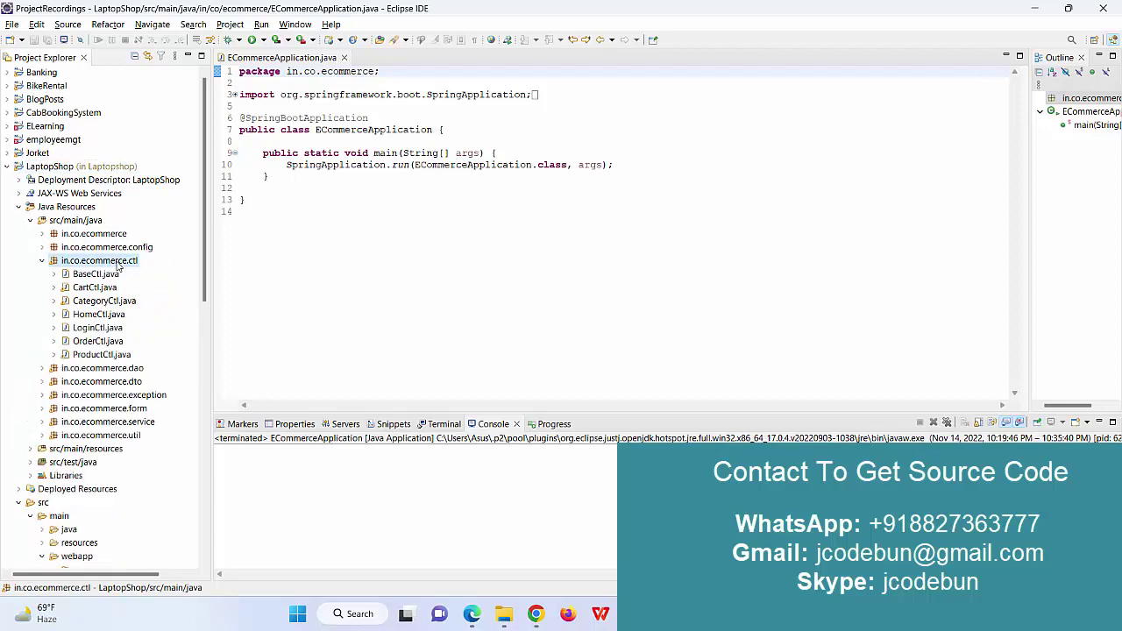
double_click(117, 264)
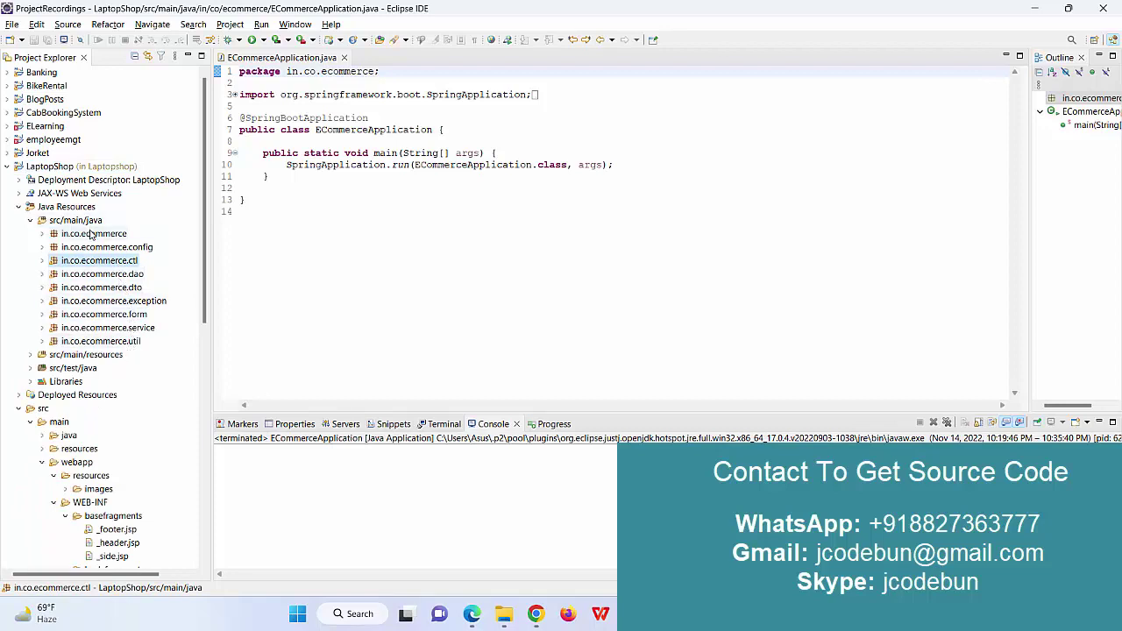
double_click(90, 234)
double_click(93, 247)
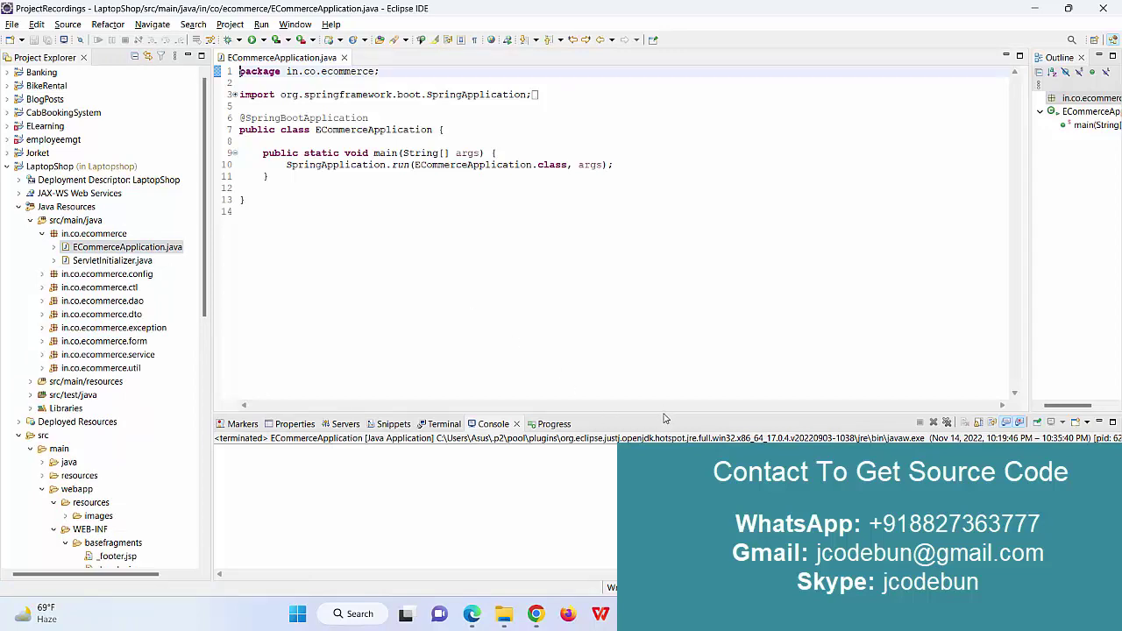
Make the console panel taller, then switch to MySQL Workbench.
drag(663, 418, 609, 351)
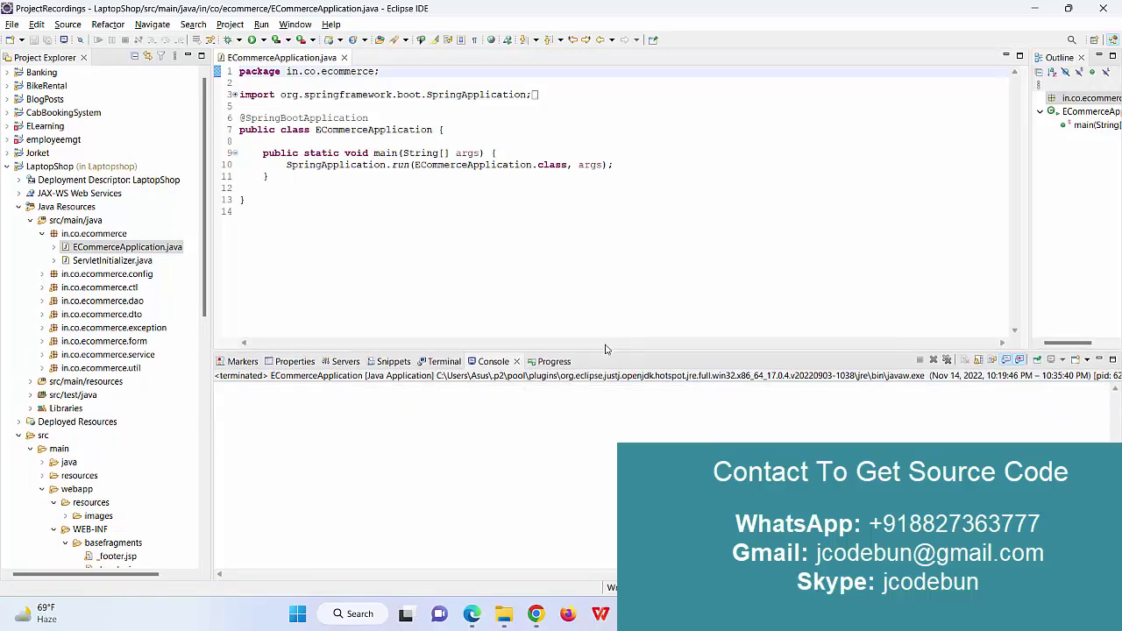
right_click(130, 251)
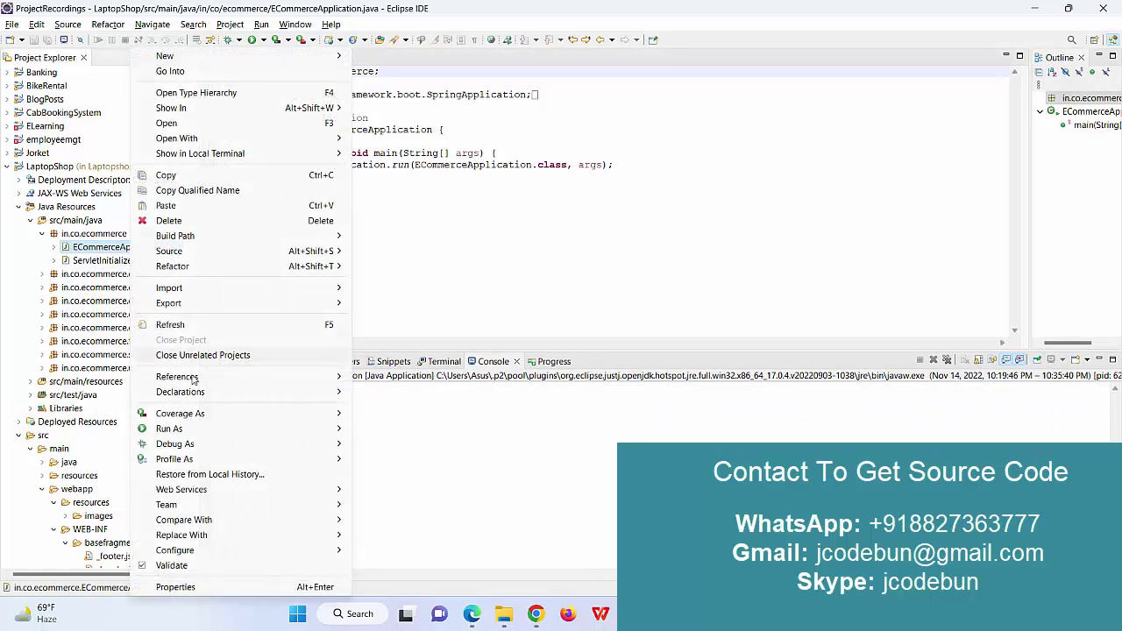
click(491, 293)
key(alt+Tab)
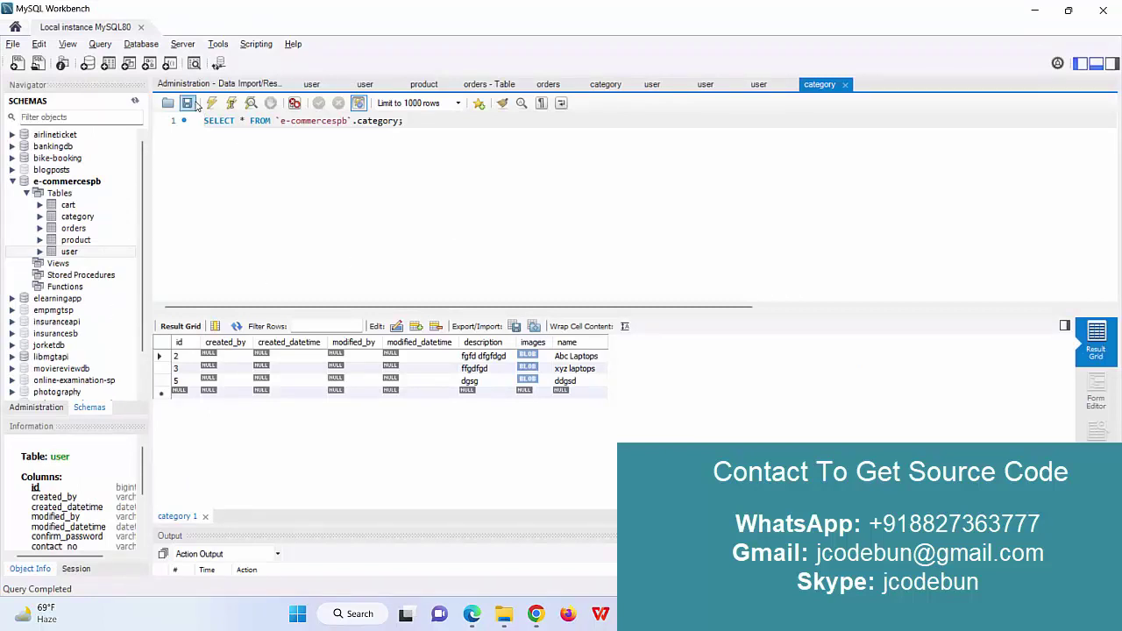
Close all tabs except Administration, select all rows from the user table, and minimize Workbench.
right_click(198, 84)
click(236, 141)
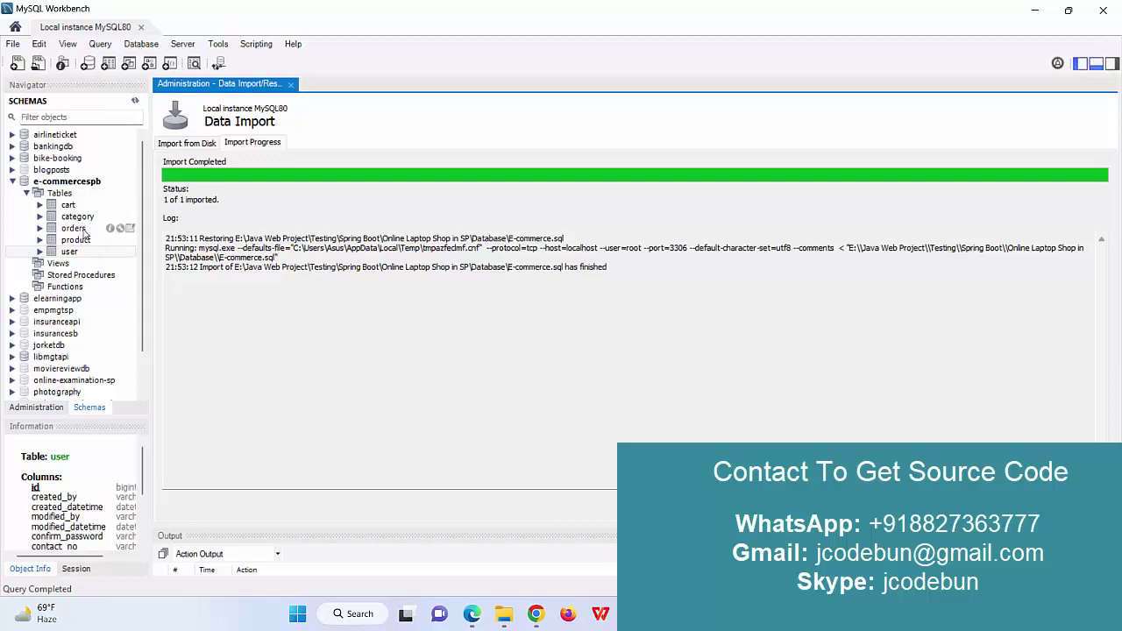
click(130, 252)
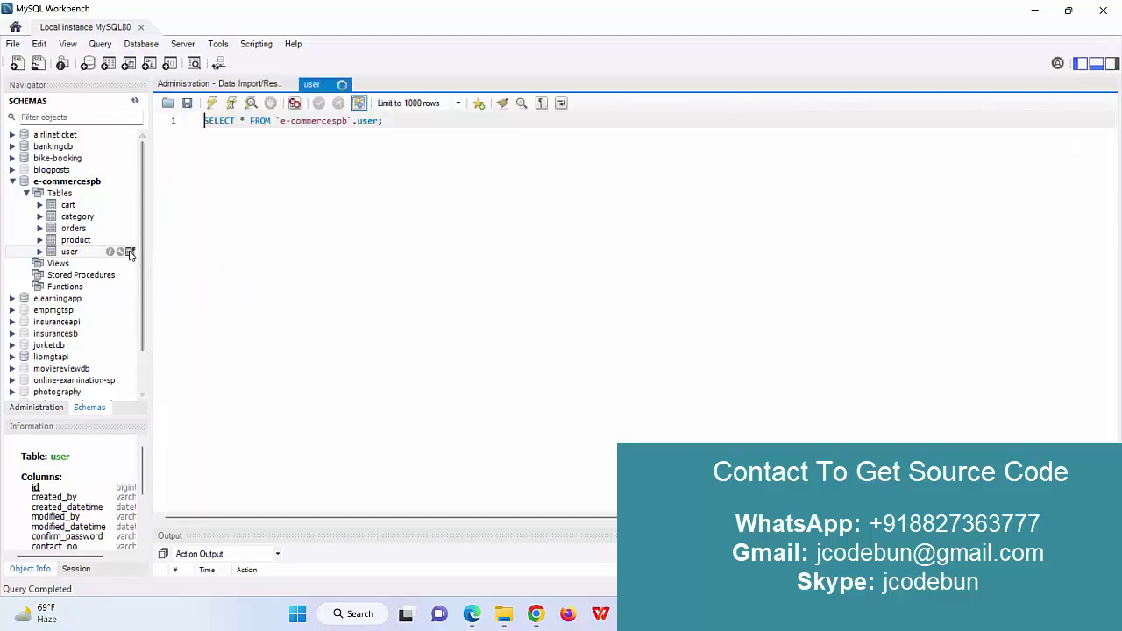
click(1034, 11)
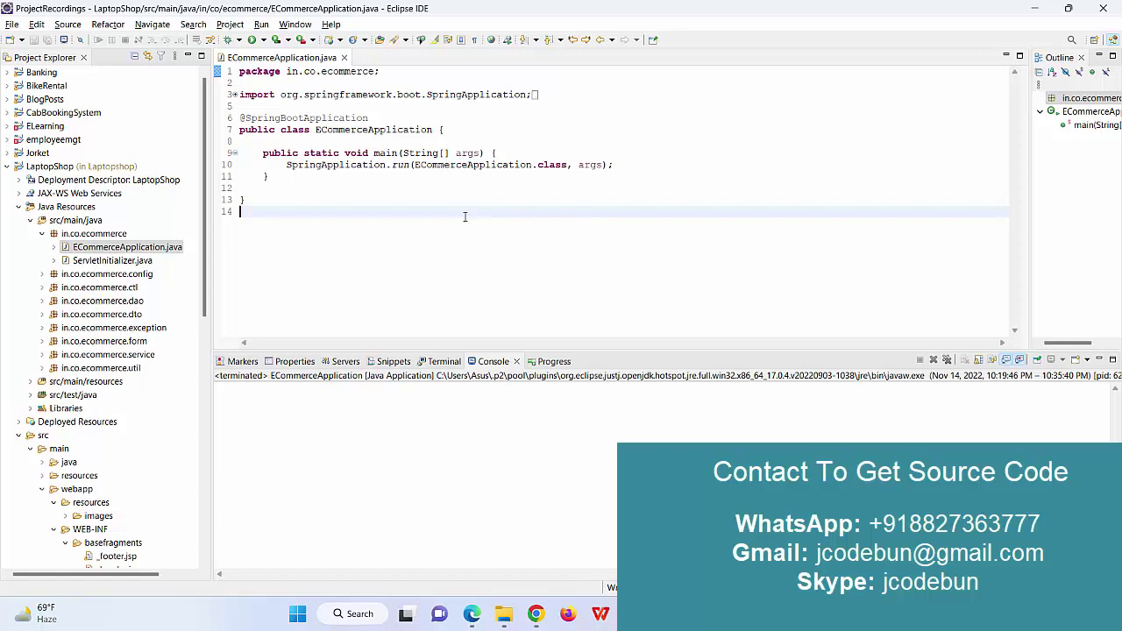
Run ECommerceApplication.java as a Java Application and watch the startup log.
double_click(140, 251)
right_click(137, 252)
mouse_move(256, 429)
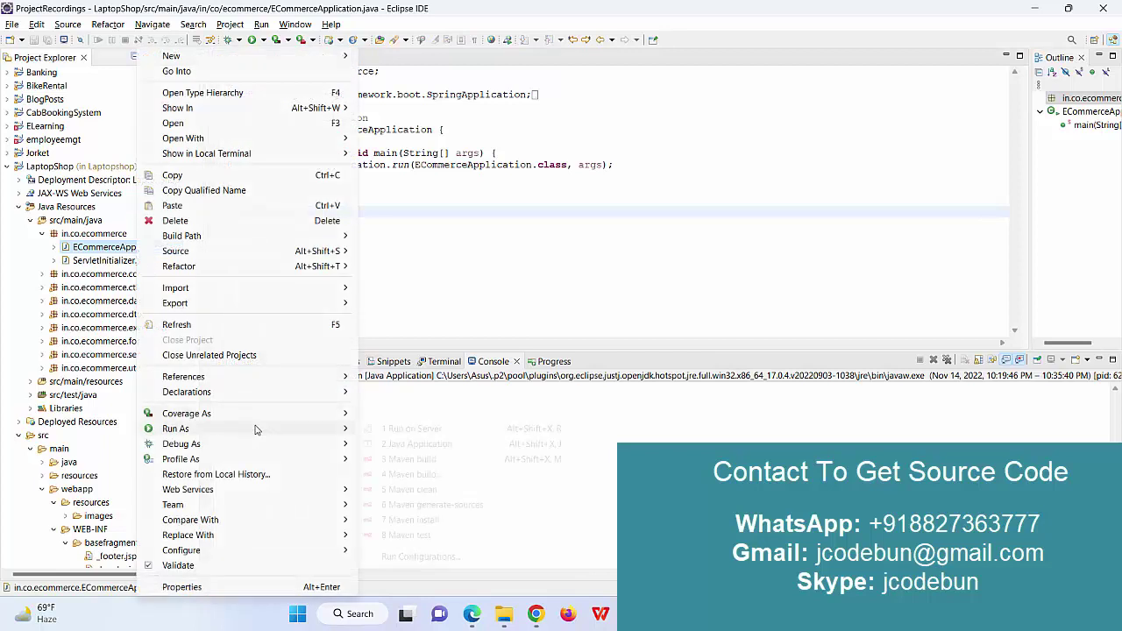
click(390, 445)
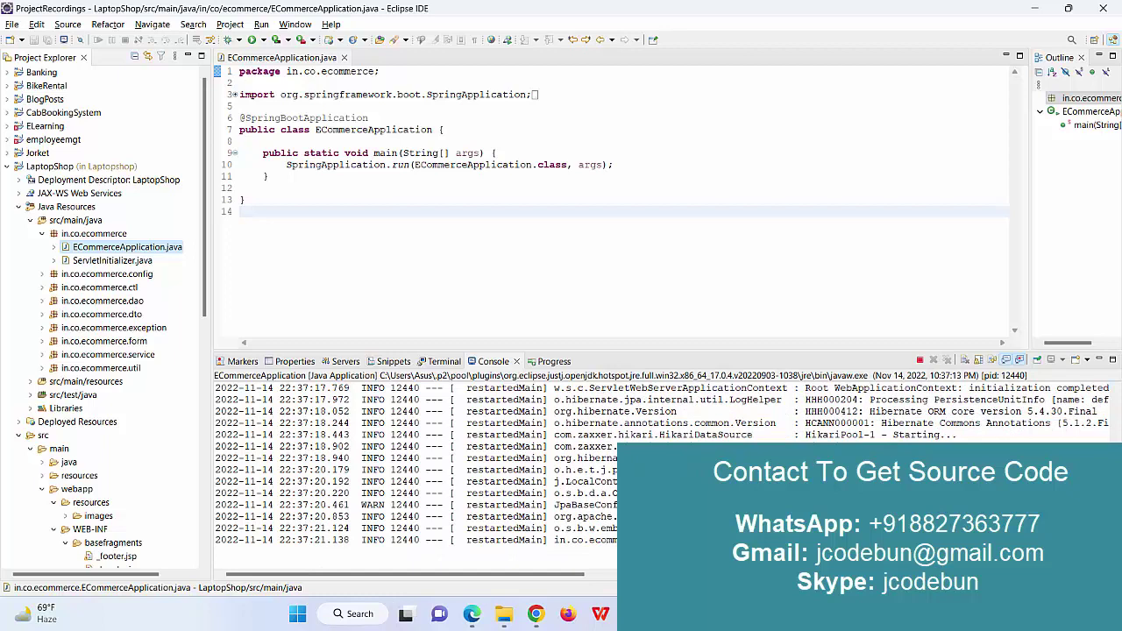
triple_click(412, 528)
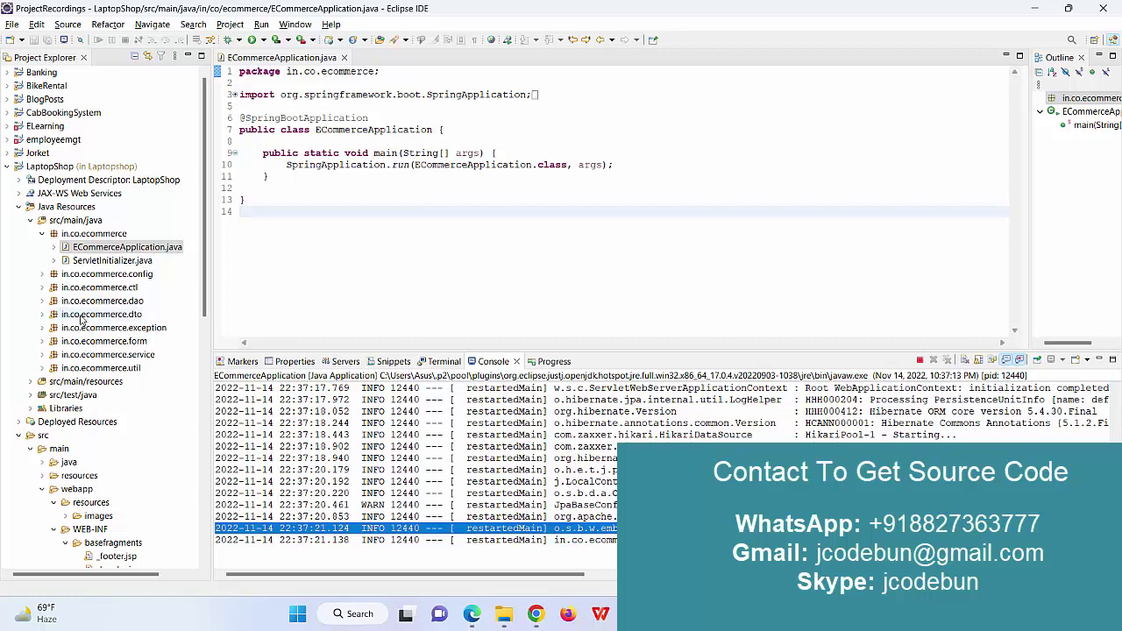
Open src/main/resources/application.properties and select the project home URL on line 17.
double_click(73, 382)
double_click(97, 422)
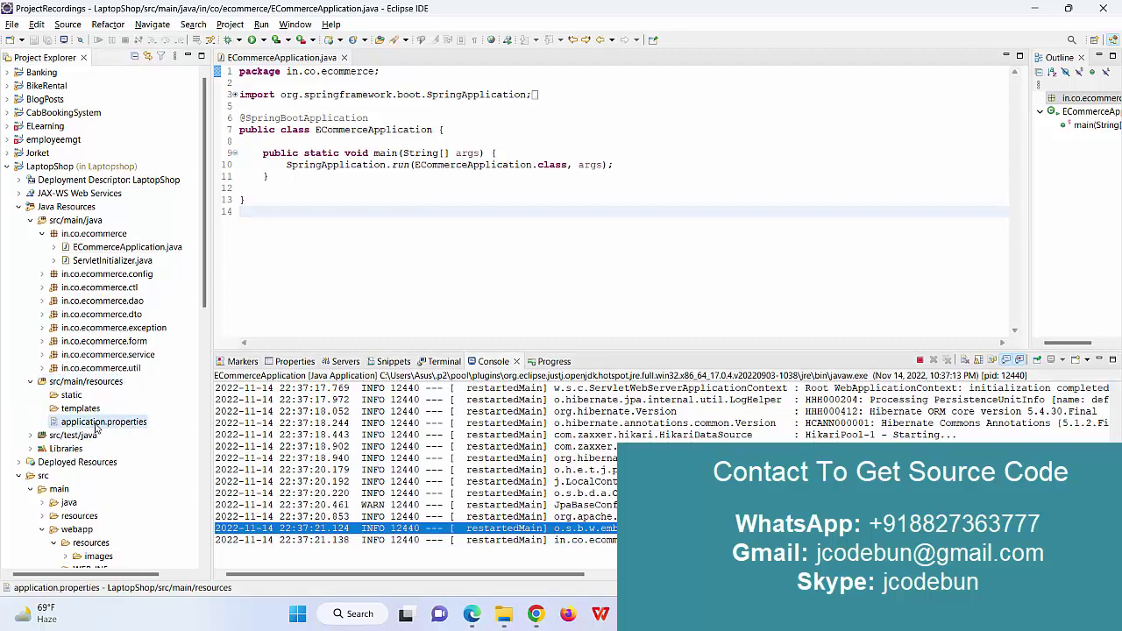
drag(540, 259, 316, 259)
key(ctrl+c)
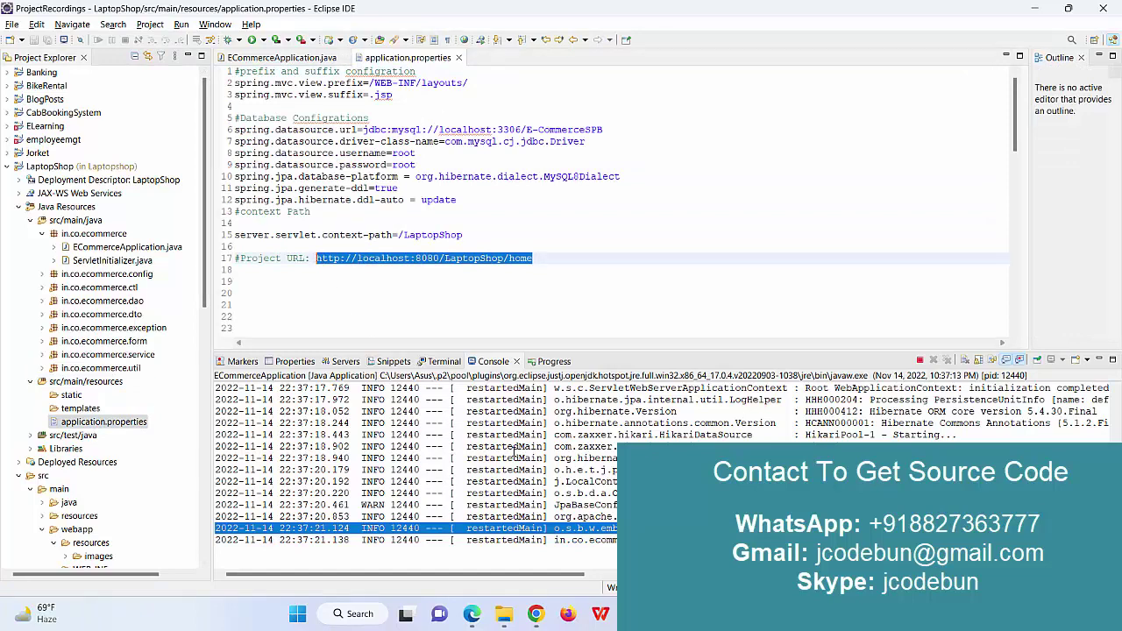
Load the pasted LaptopShop home URL in a new Chrome tab, closing the old Login tab.
click(535, 614)
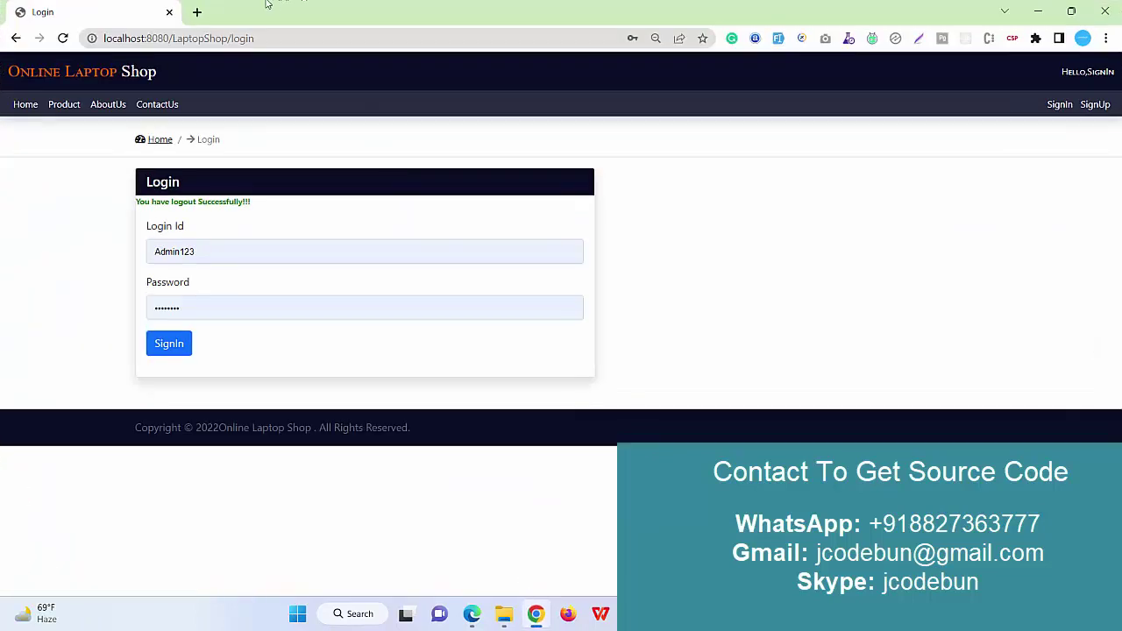
click(198, 12)
click(164, 17)
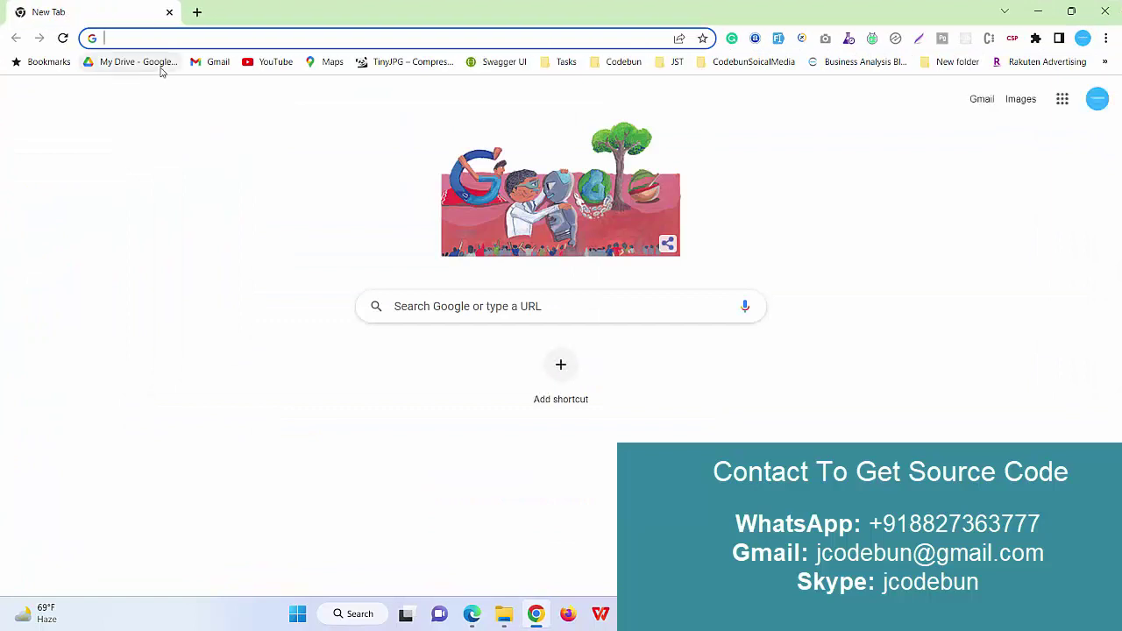
key(ctrl+v)
key(Return)
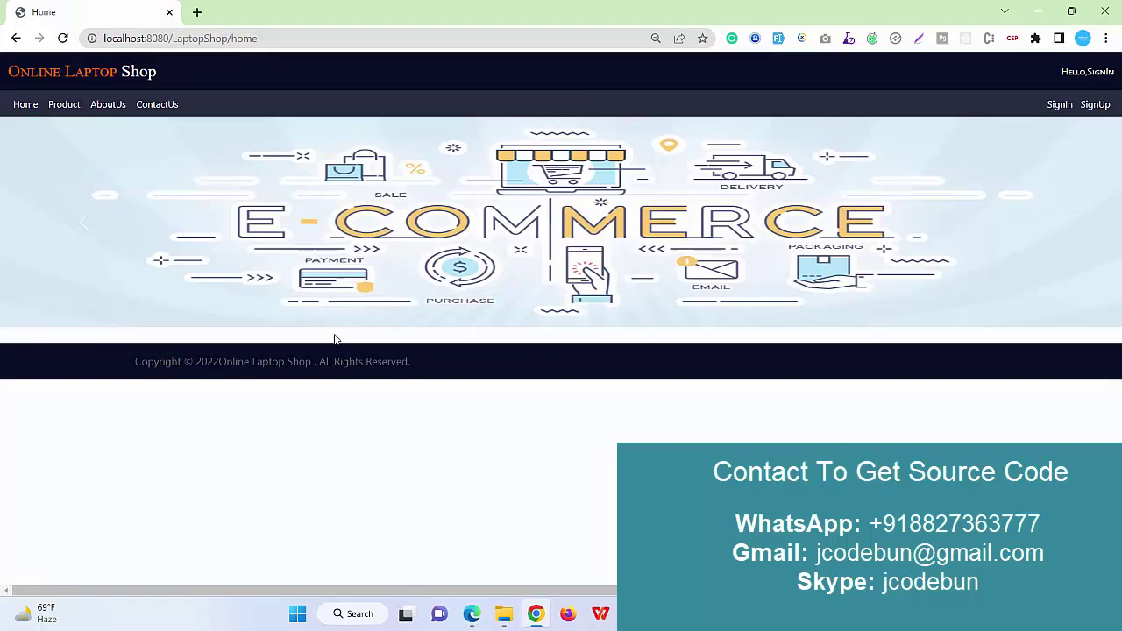
Select the footer copyright line and step the banner carousel back four slides.
drag(413, 369, 133, 361)
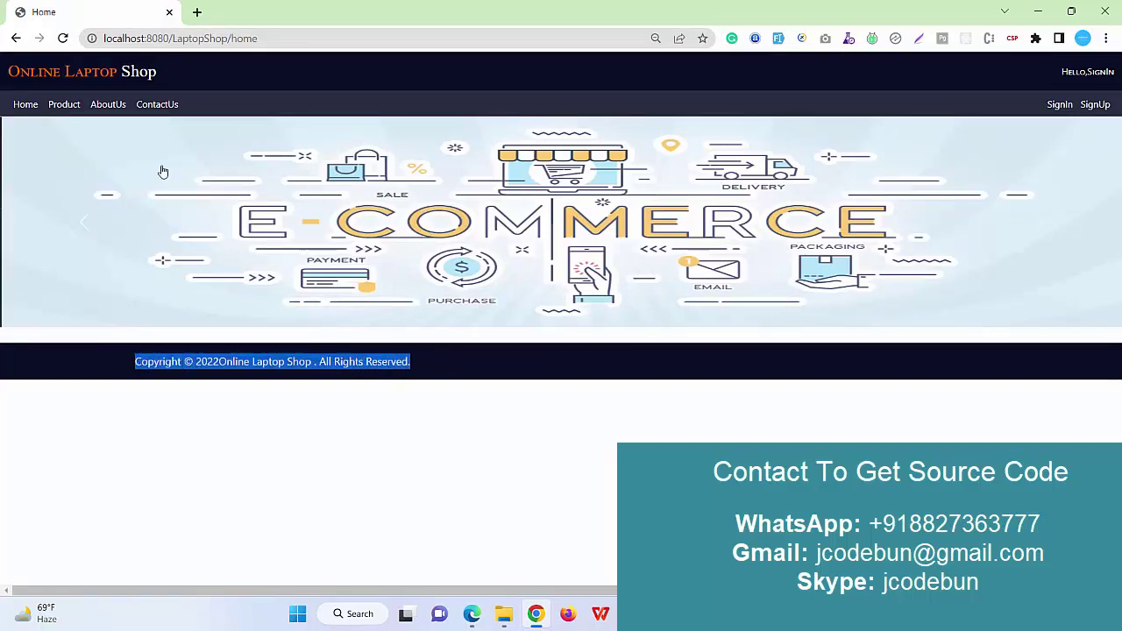
click(91, 220)
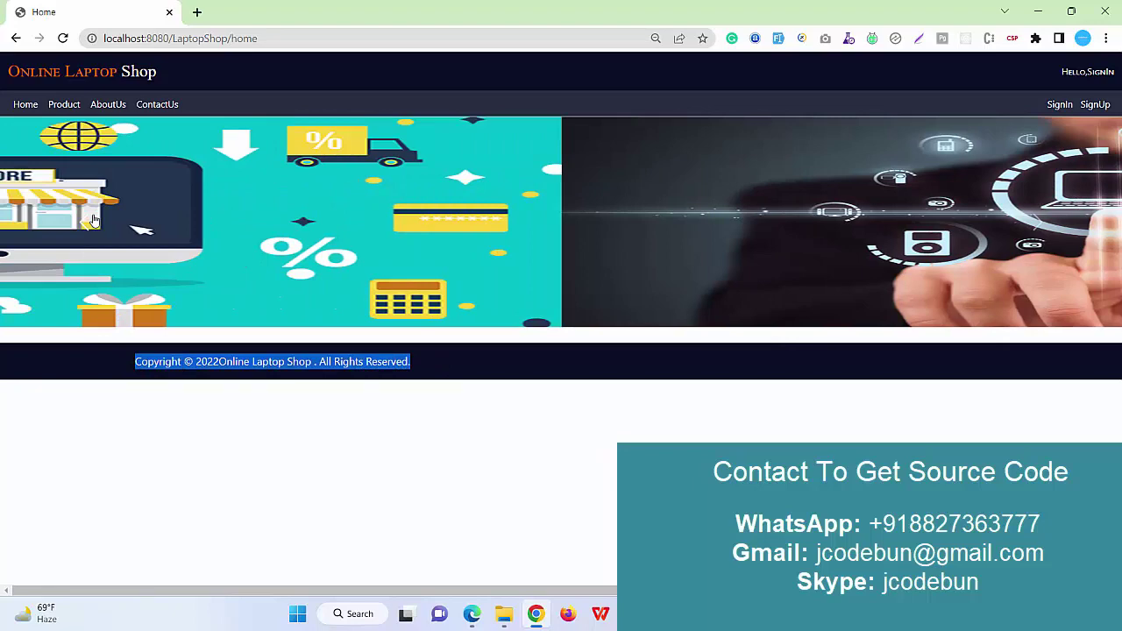
click(91, 221)
click(91, 221)
click(91, 220)
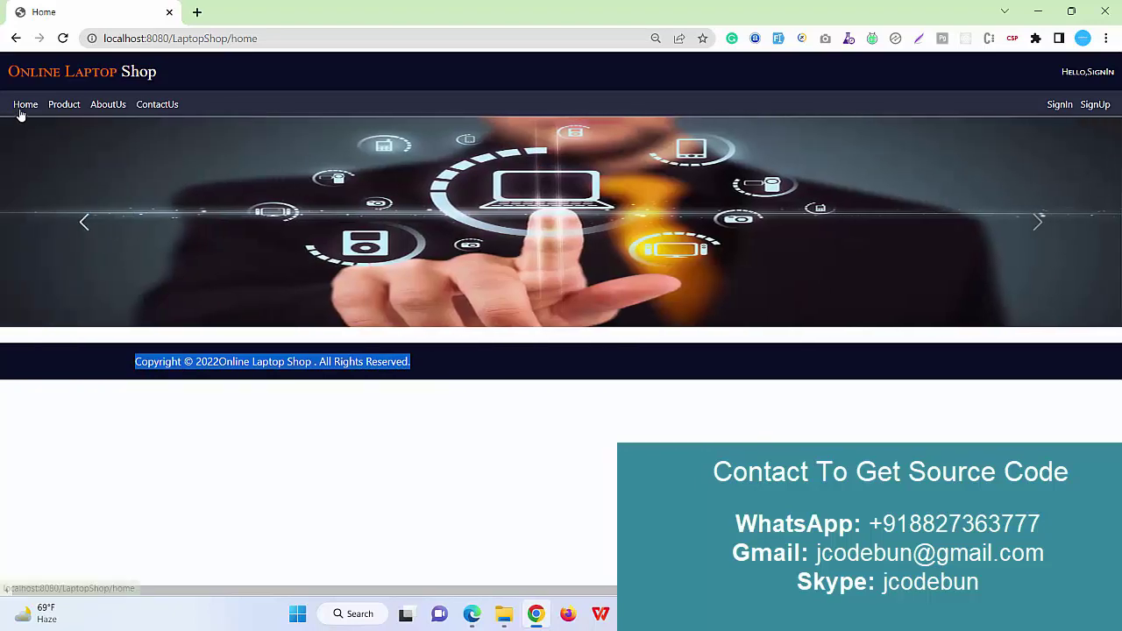
Visit the Home, Product, AboutUs and ContactUs pages, then Product and AboutUs again.
click(21, 111)
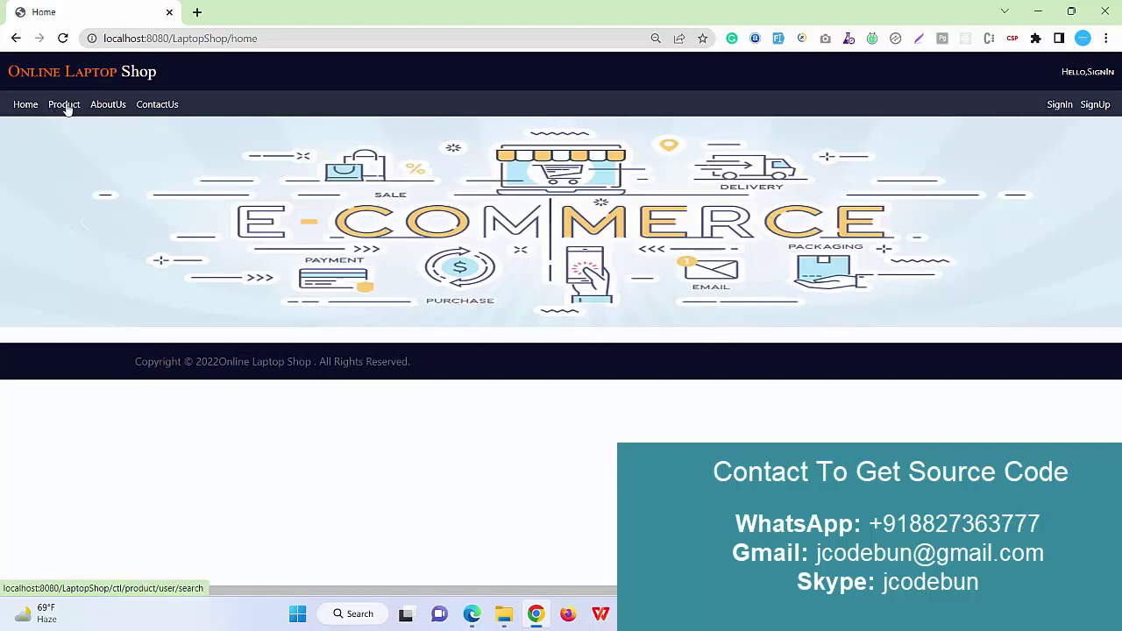
click(67, 108)
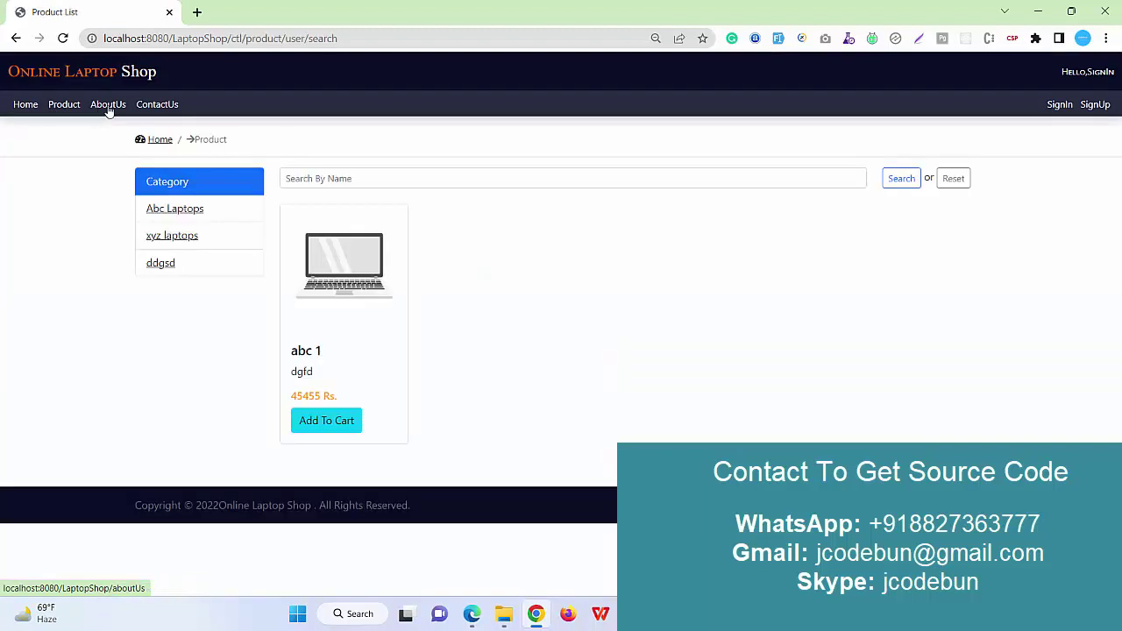
click(108, 110)
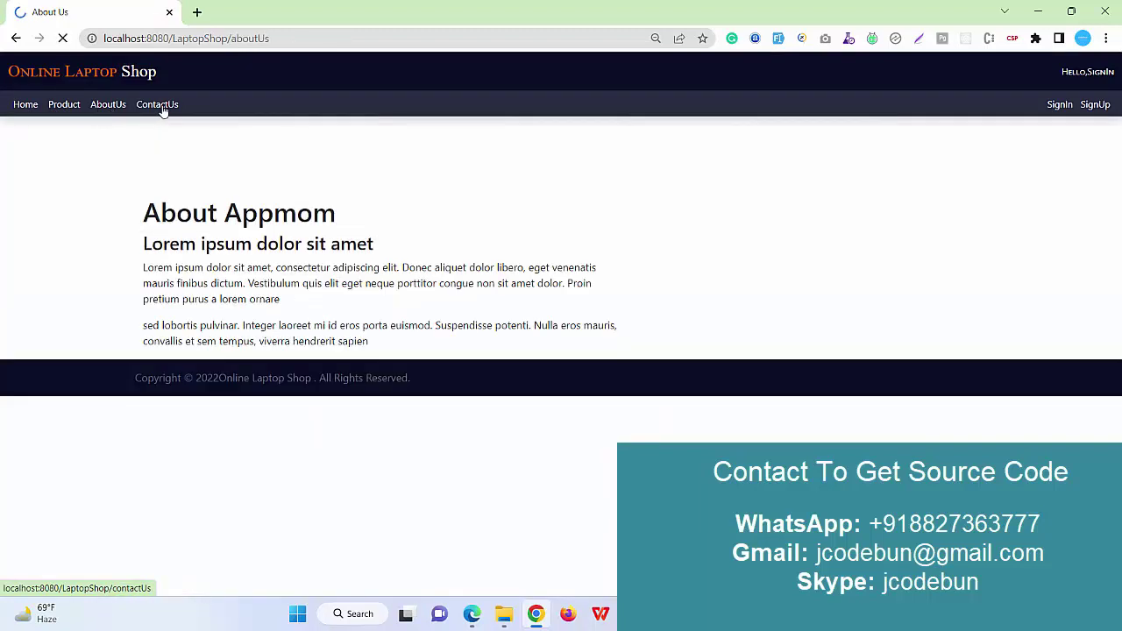
click(160, 109)
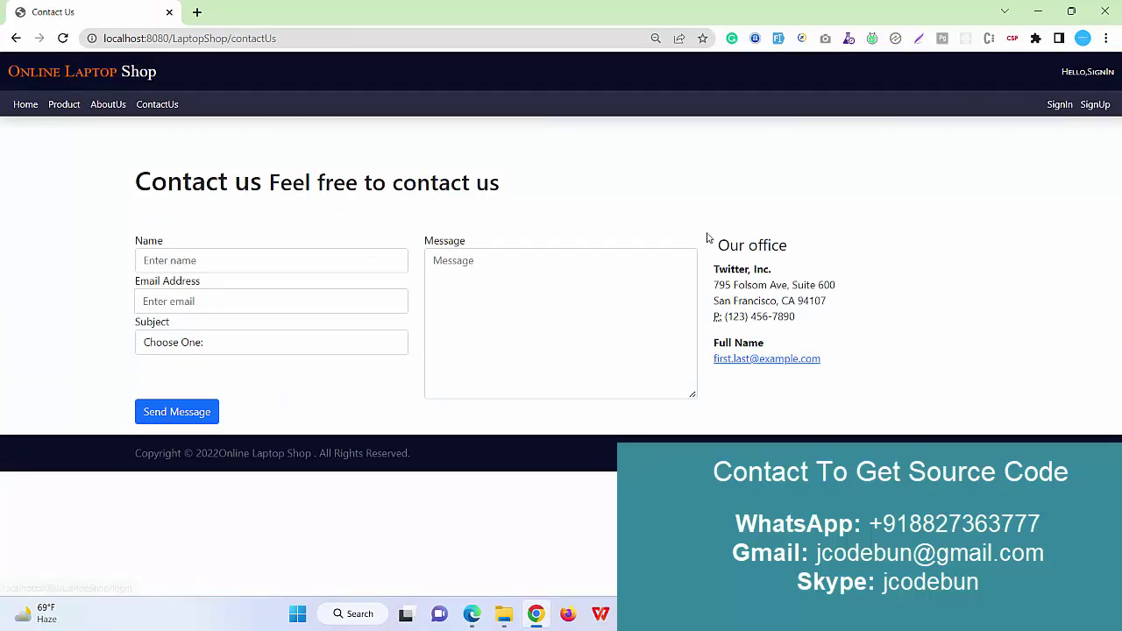
click(71, 114)
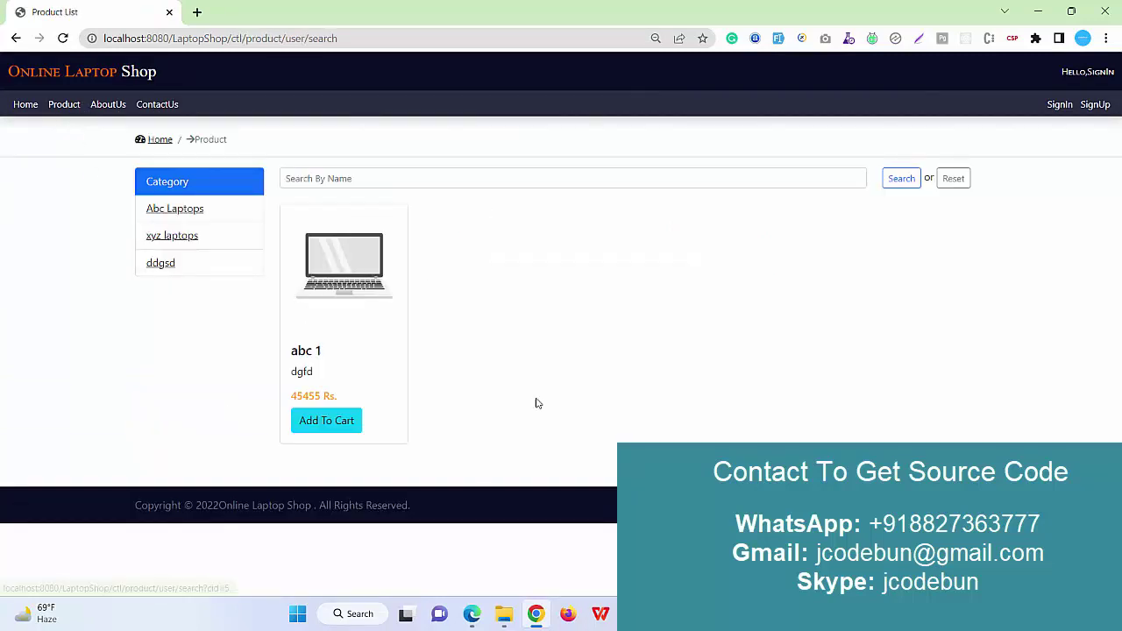
click(112, 109)
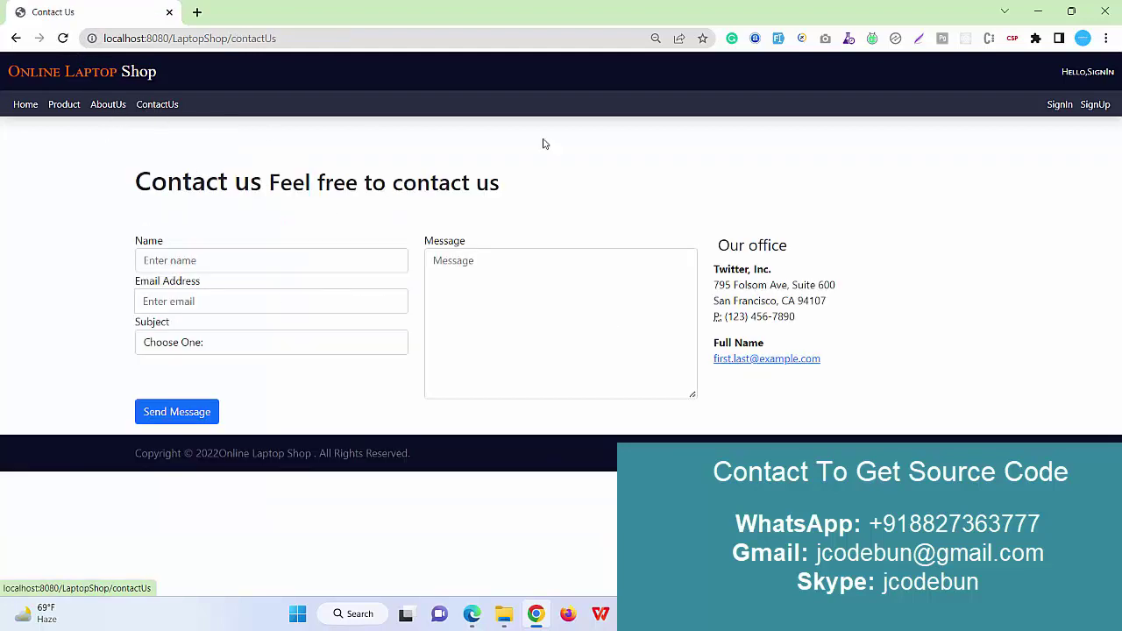
Open the SignUp and SignIn pages, then check the admin user's stored e-mail and login ID.
click(1093, 106)
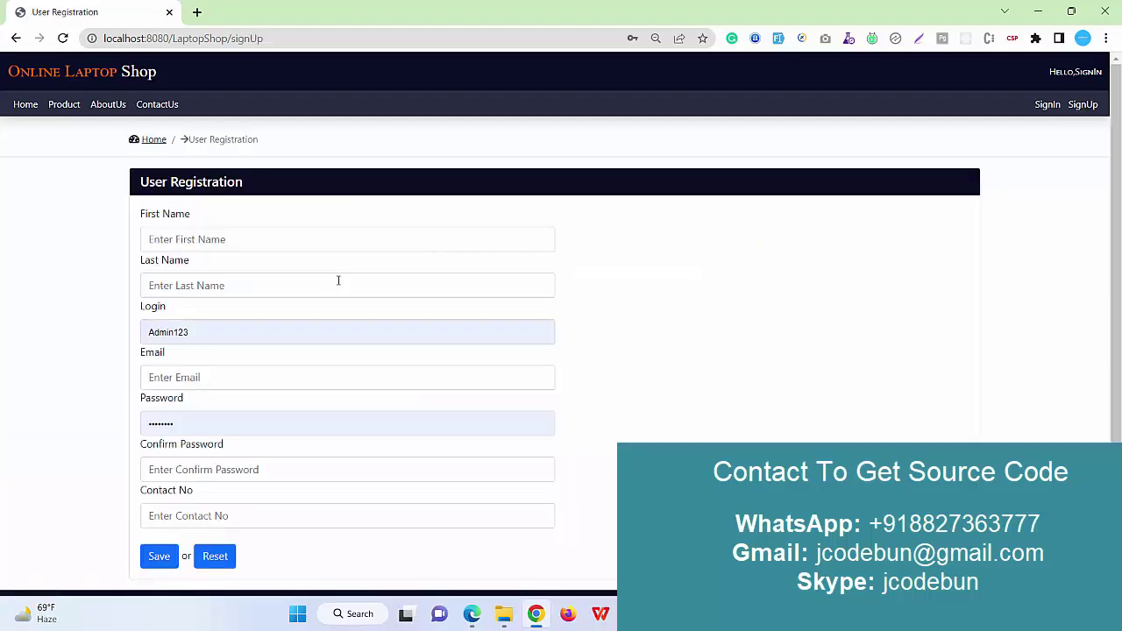
click(1047, 104)
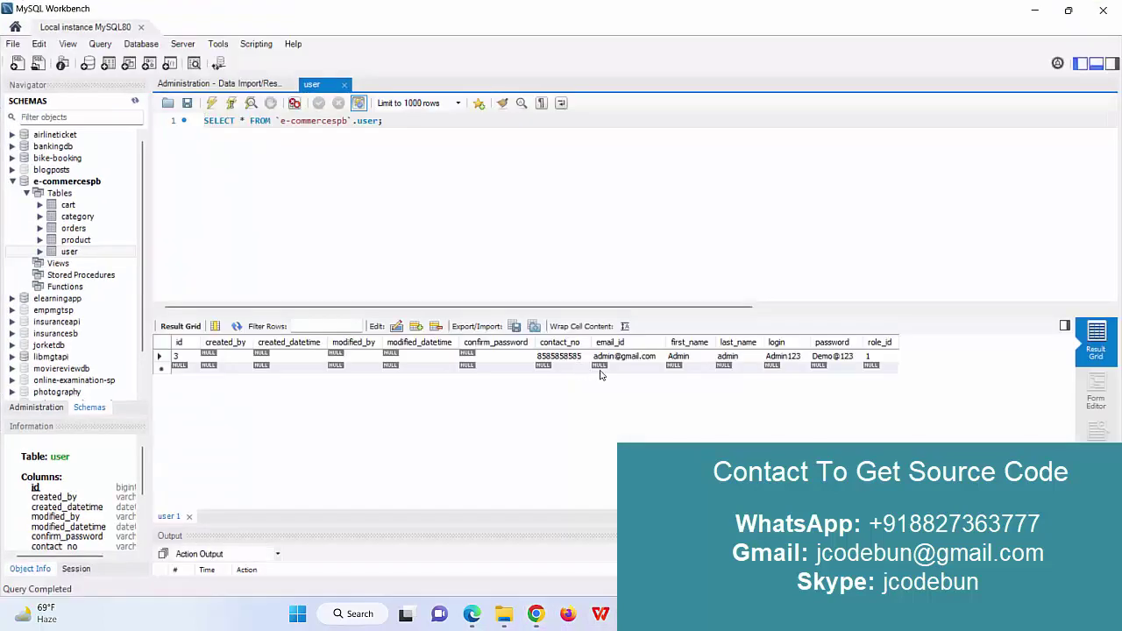
double_click(620, 357)
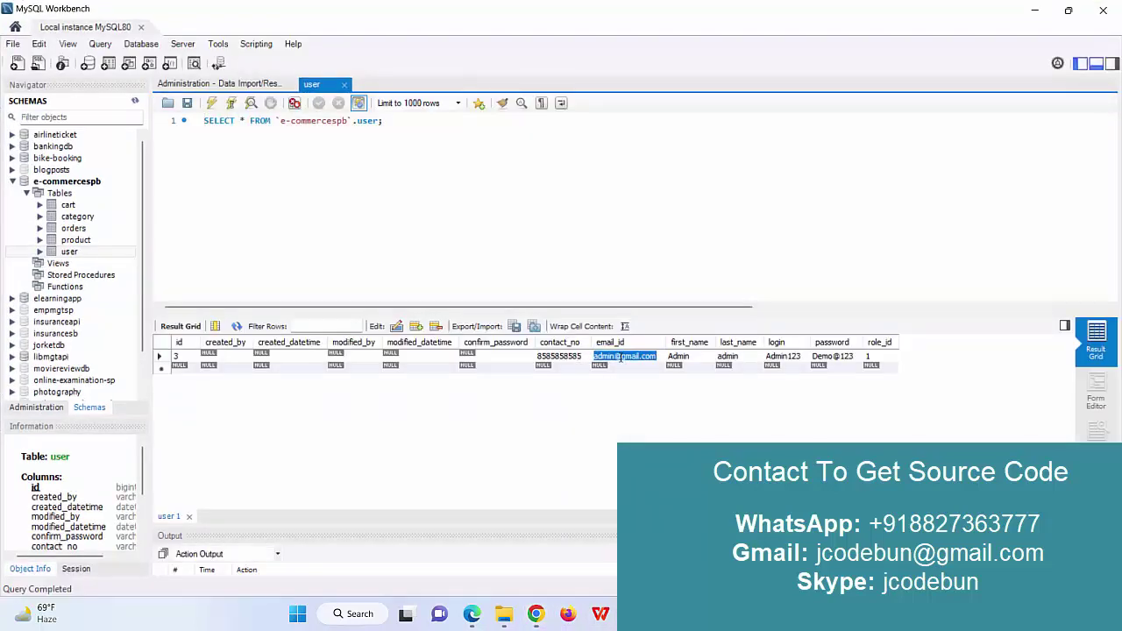
double_click(775, 358)
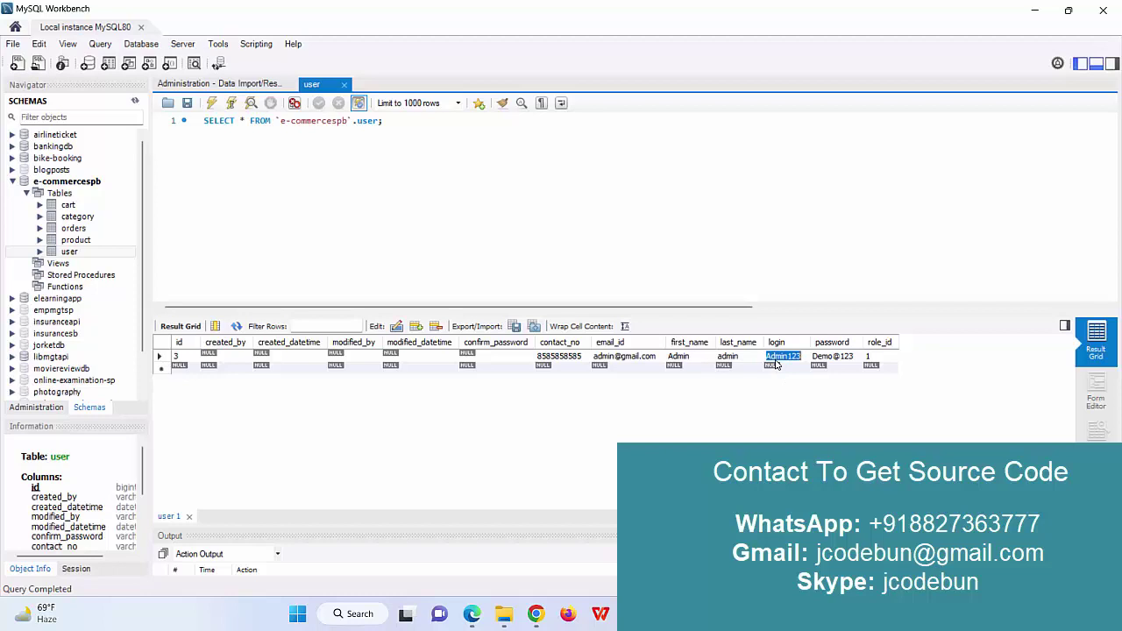
Sign in to the shop as admin using the saved credentials.
key(alt+Tab)
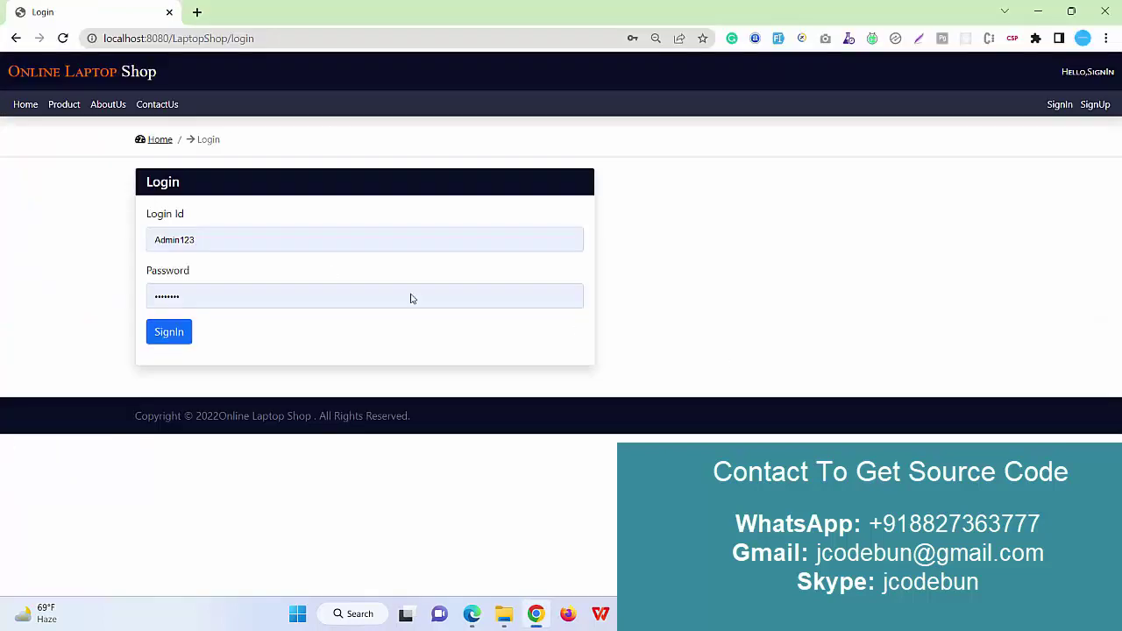
click(303, 240)
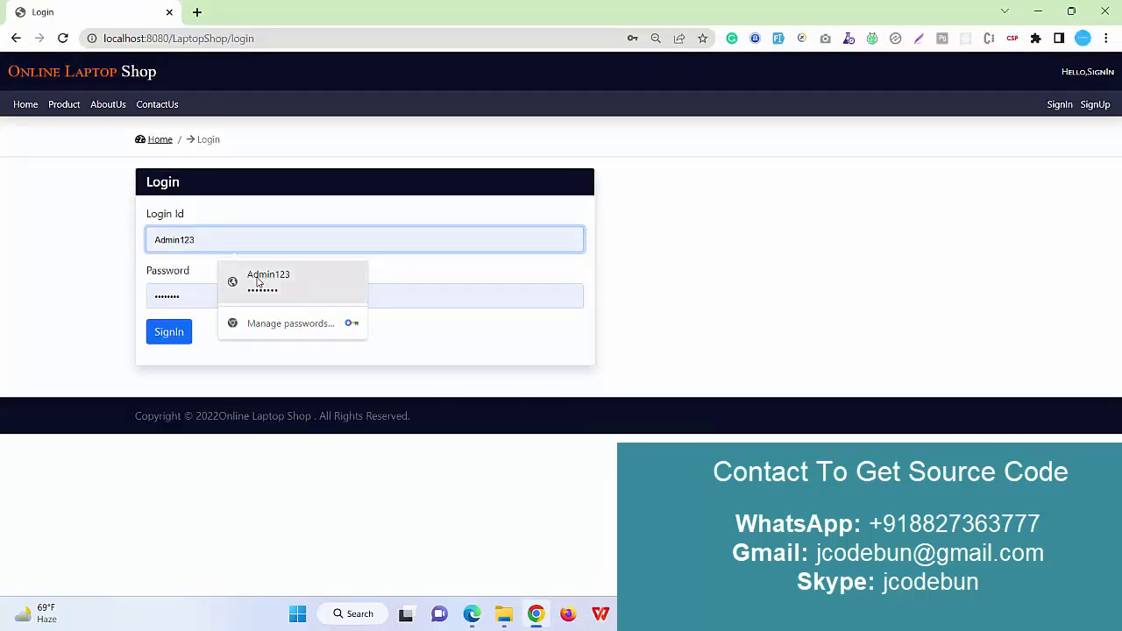
click(235, 279)
click(179, 332)
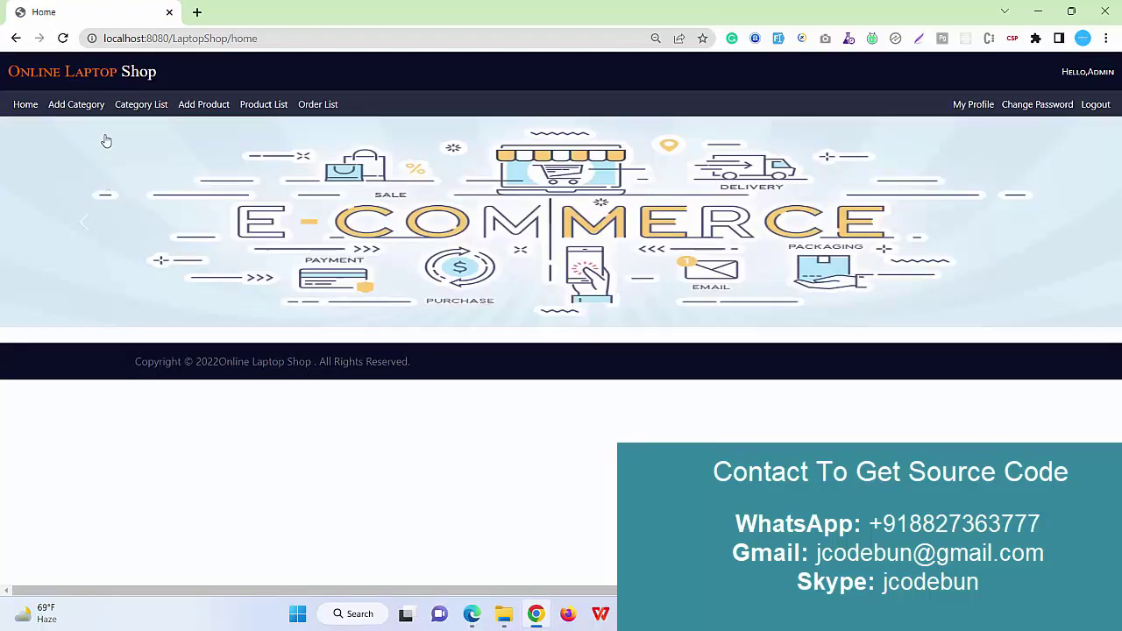
Add category 'new cat' with description 'tret ete' and image lap2, and save it.
click(79, 109)
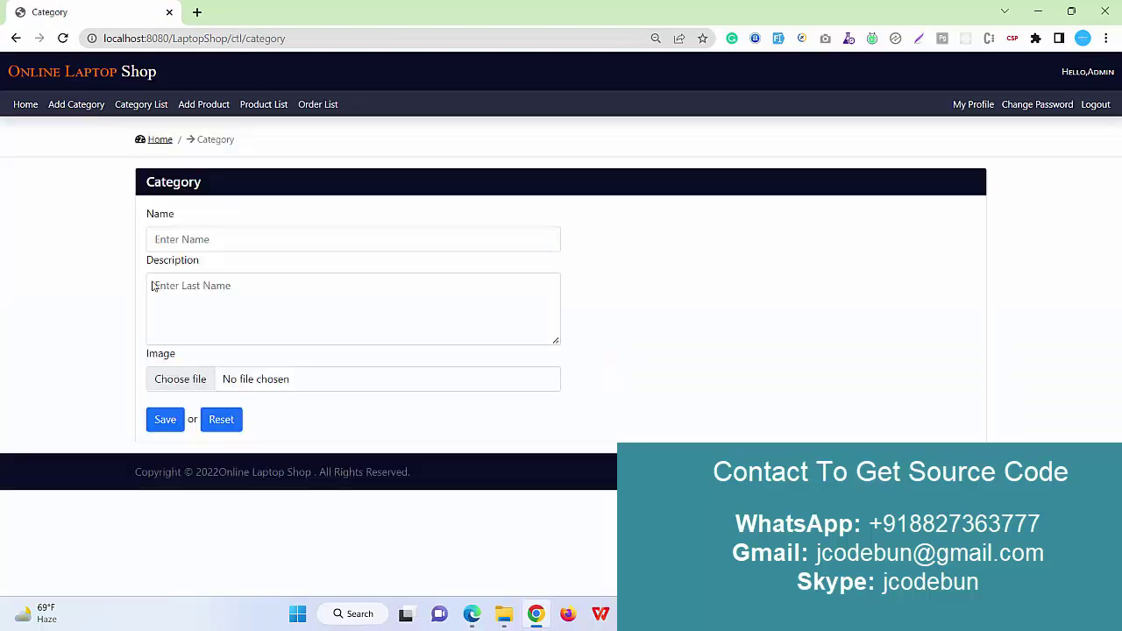
click(235, 239)
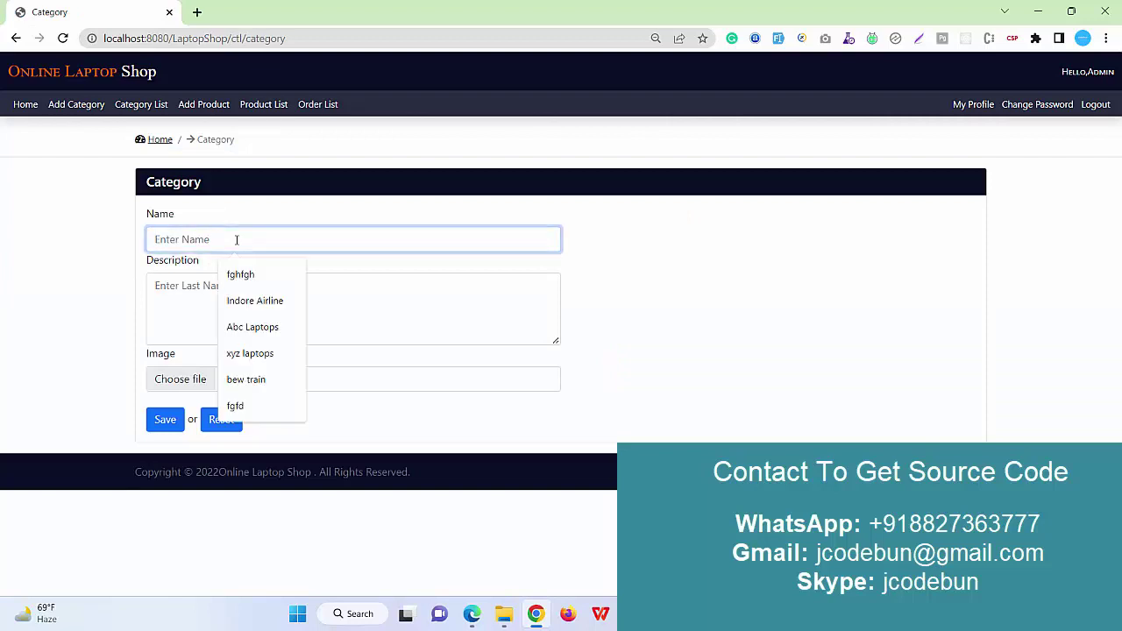
text(Majith)
key(ctrl+a)
text(n)
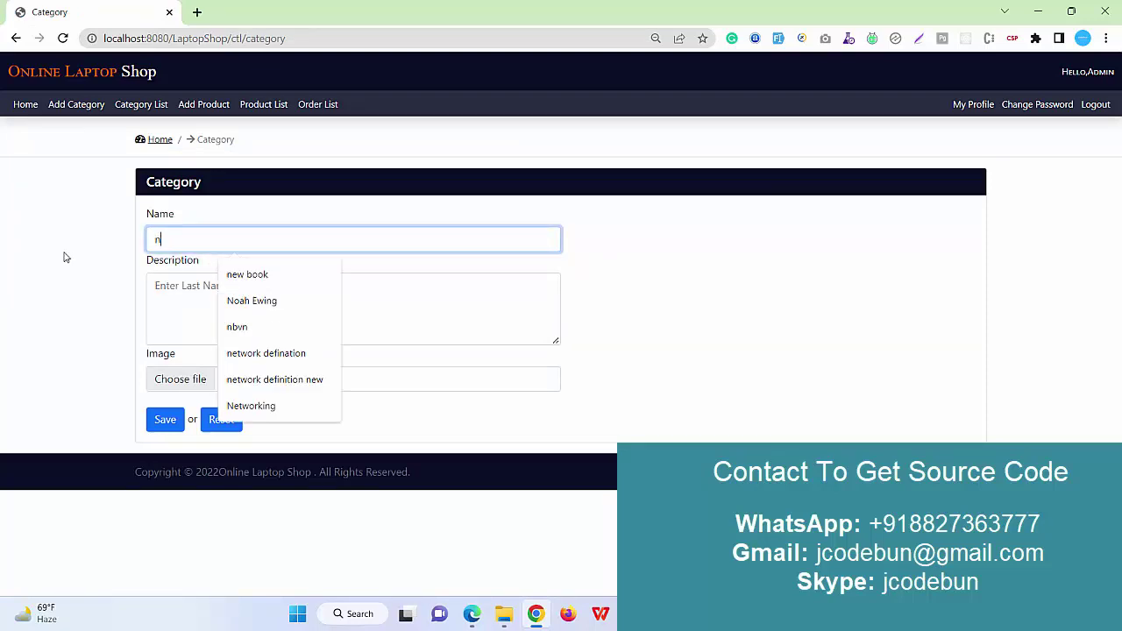
text(ew cat)
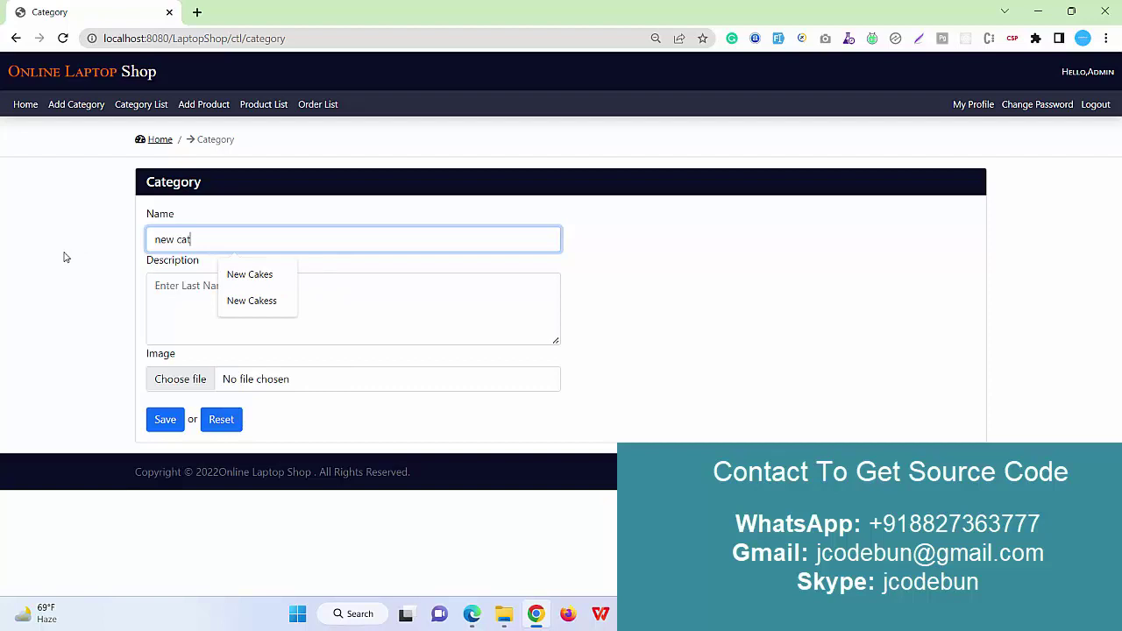
click(210, 294)
text(tret)
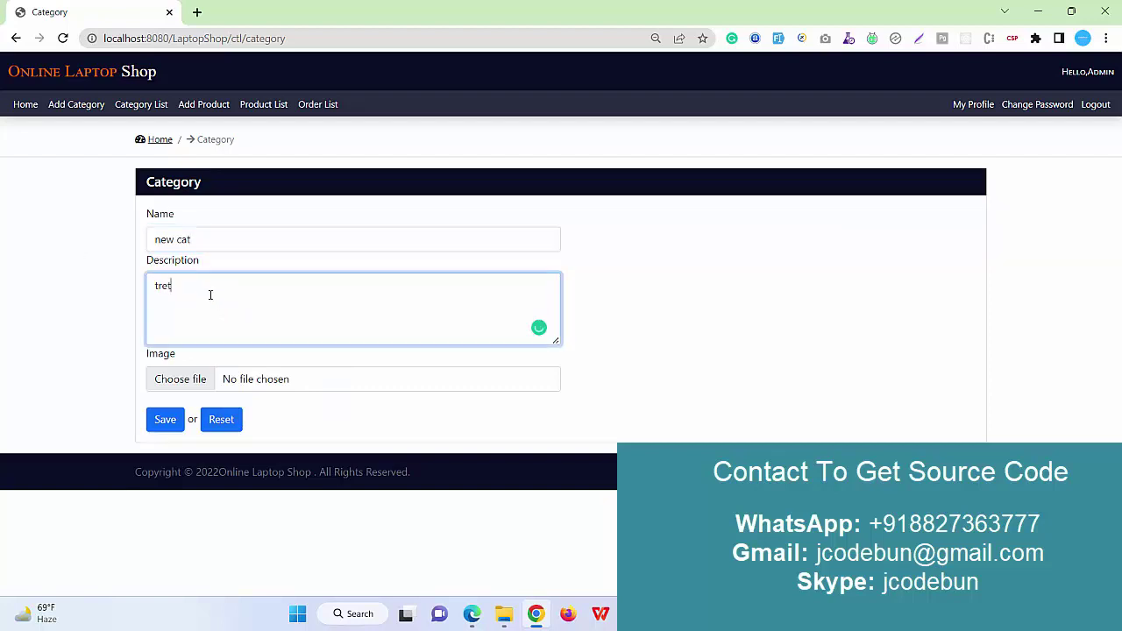
text( cat)
click(180, 379)
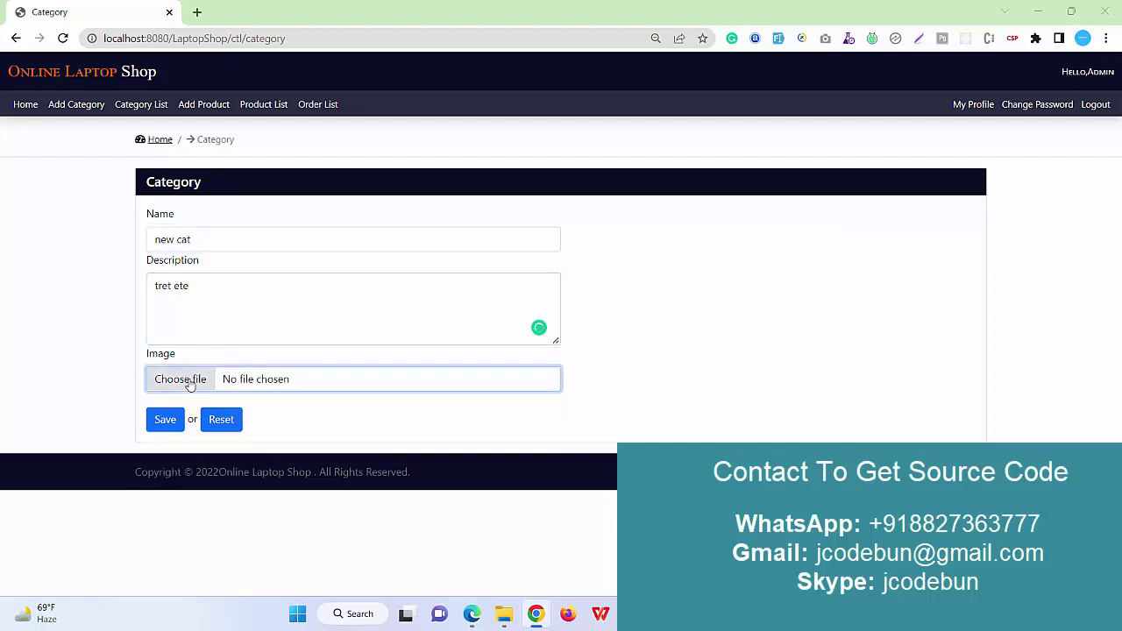
click(356, 146)
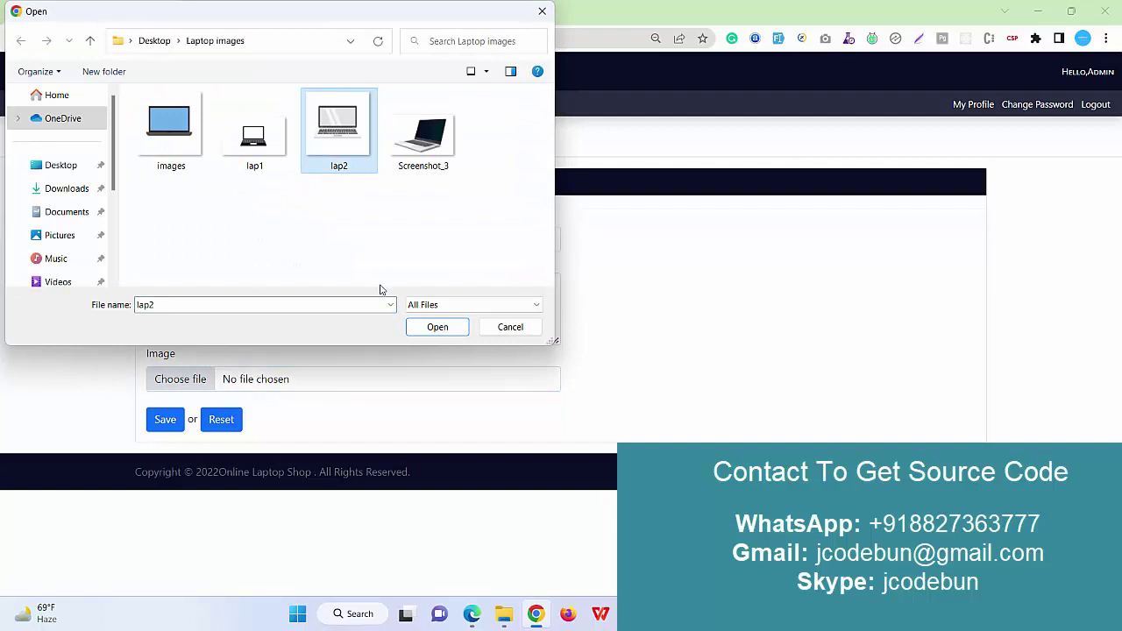
click(435, 326)
click(157, 424)
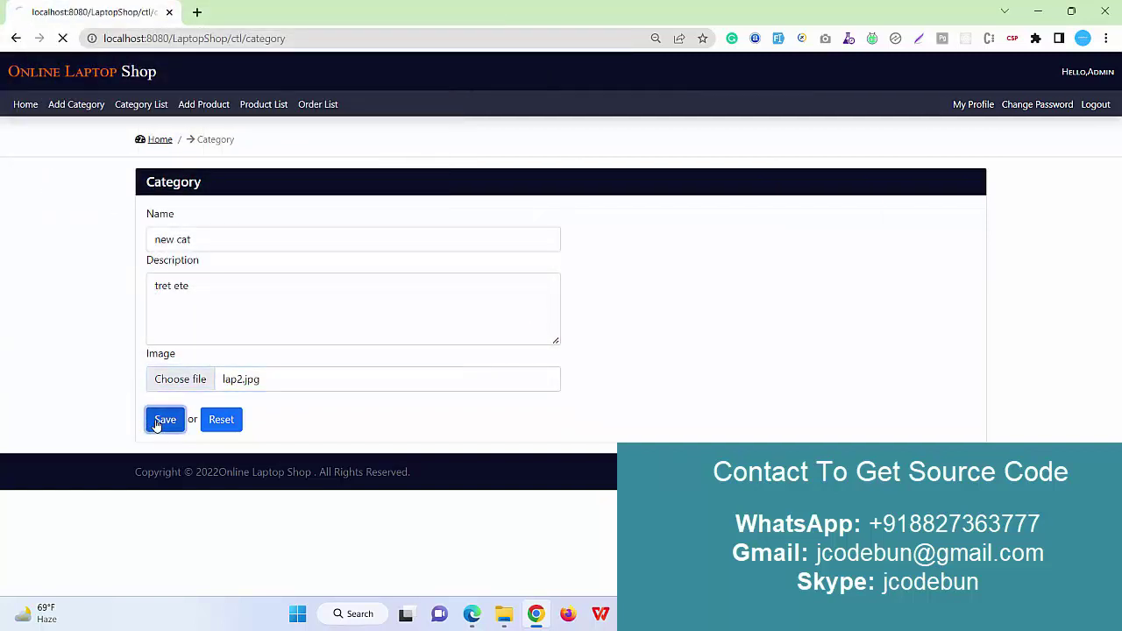
Open the Category List and review new cat's description and the Abc Laptops entry.
click(140, 109)
scroll(259, 339, down, 1)
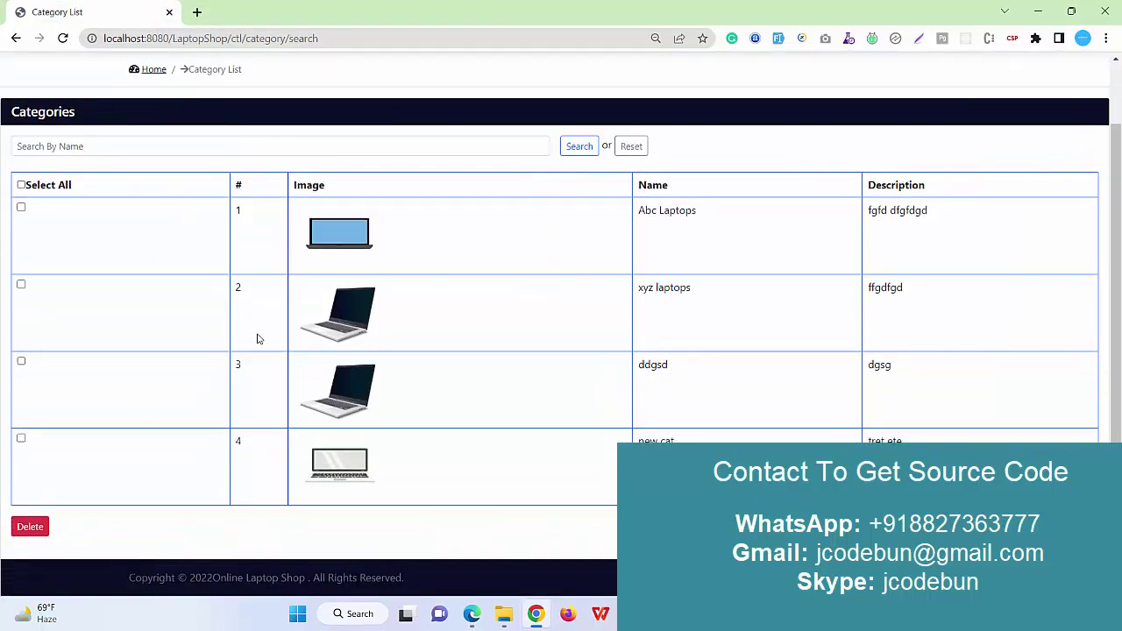
drag(902, 441, 868, 441)
scroll(449, 393, up, 1)
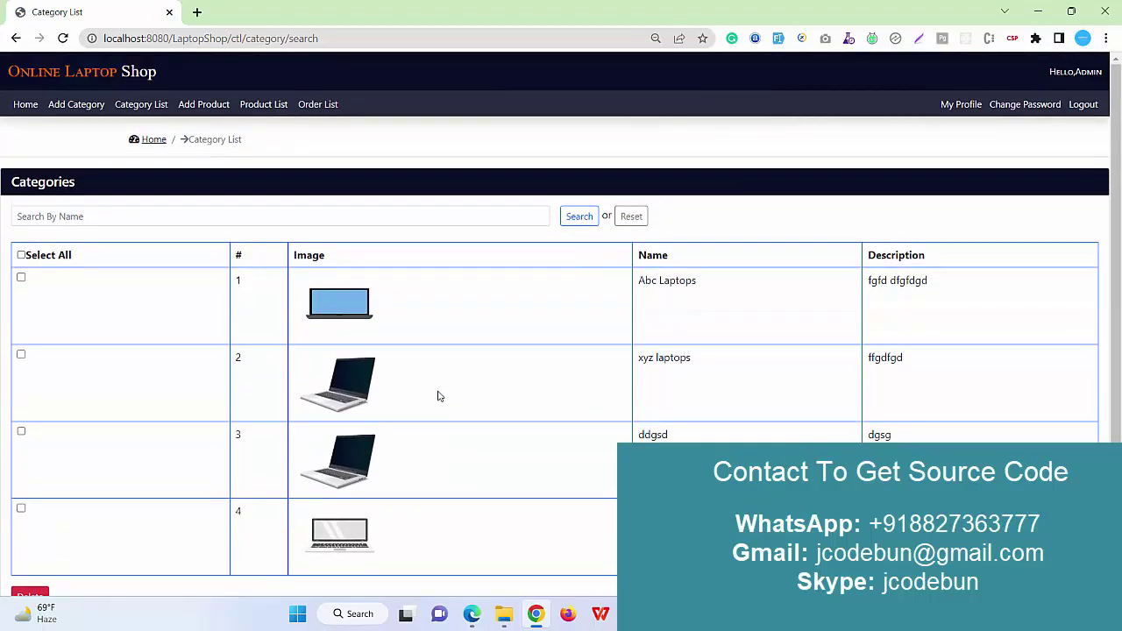
triple_click(652, 280)
key(ctrl+c)
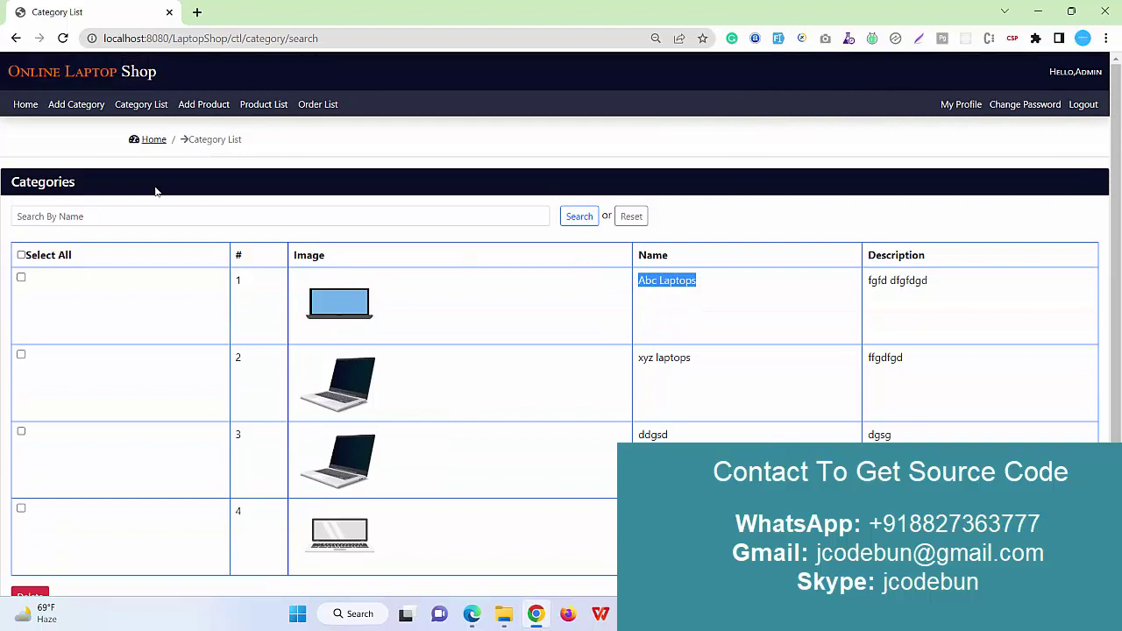
Search the categories for 'Abc Laptops', then reset the search.
click(148, 218)
key(ctrl+v)
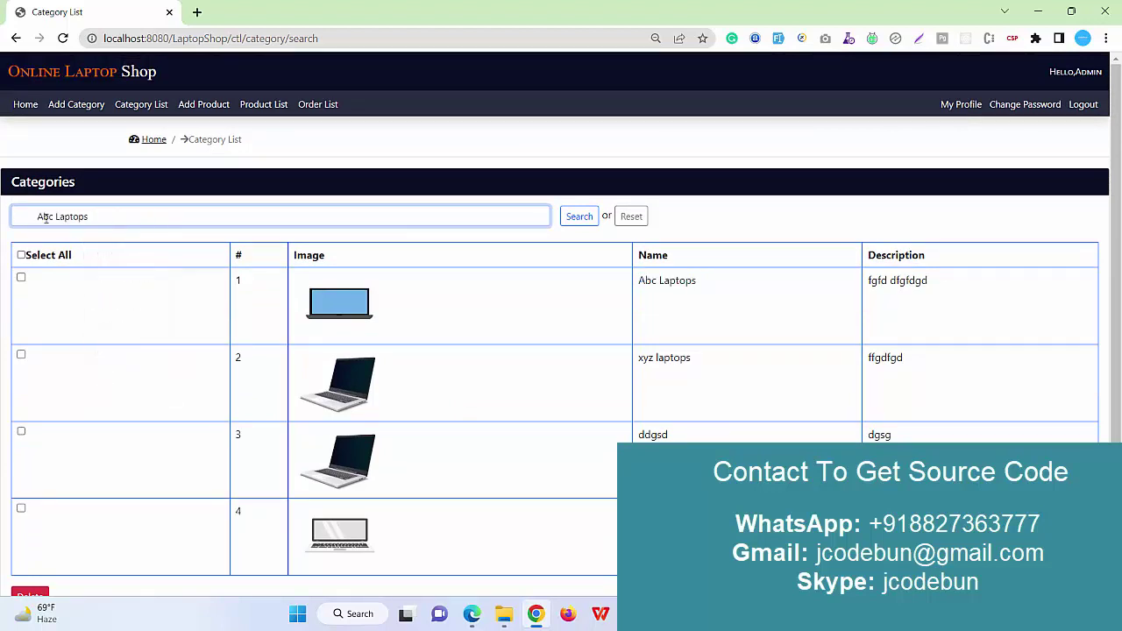
drag(40, 217, 1, 273)
key(BackSpace)
click(579, 218)
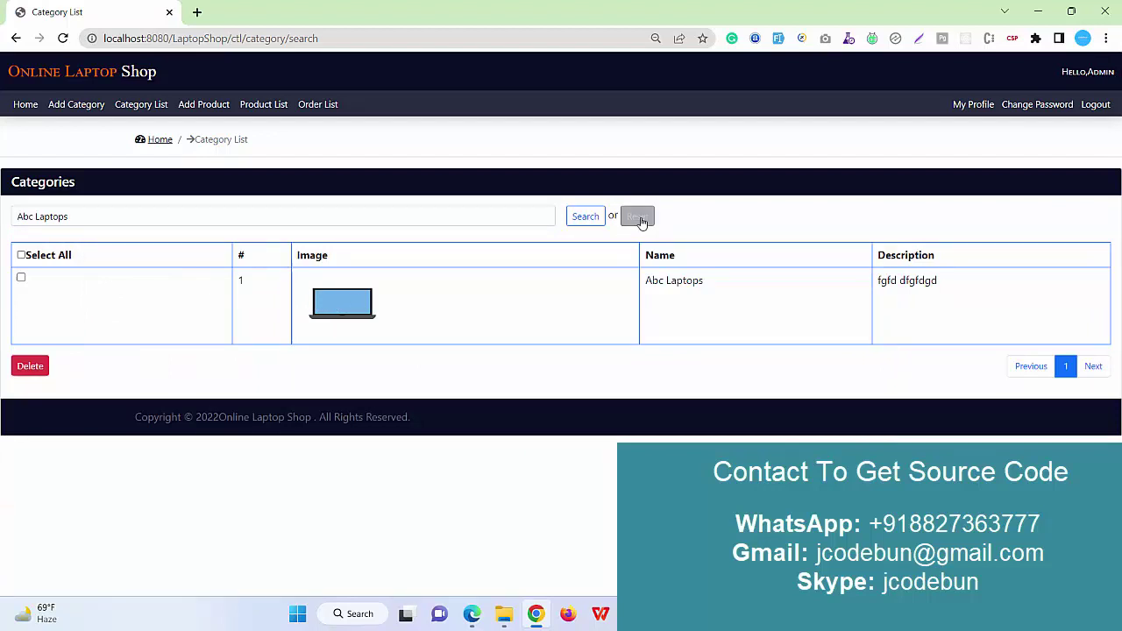
click(637, 216)
Delete the ddgsd category, refresh the list, and open the Add Product form.
scroll(197, 427, down, 1)
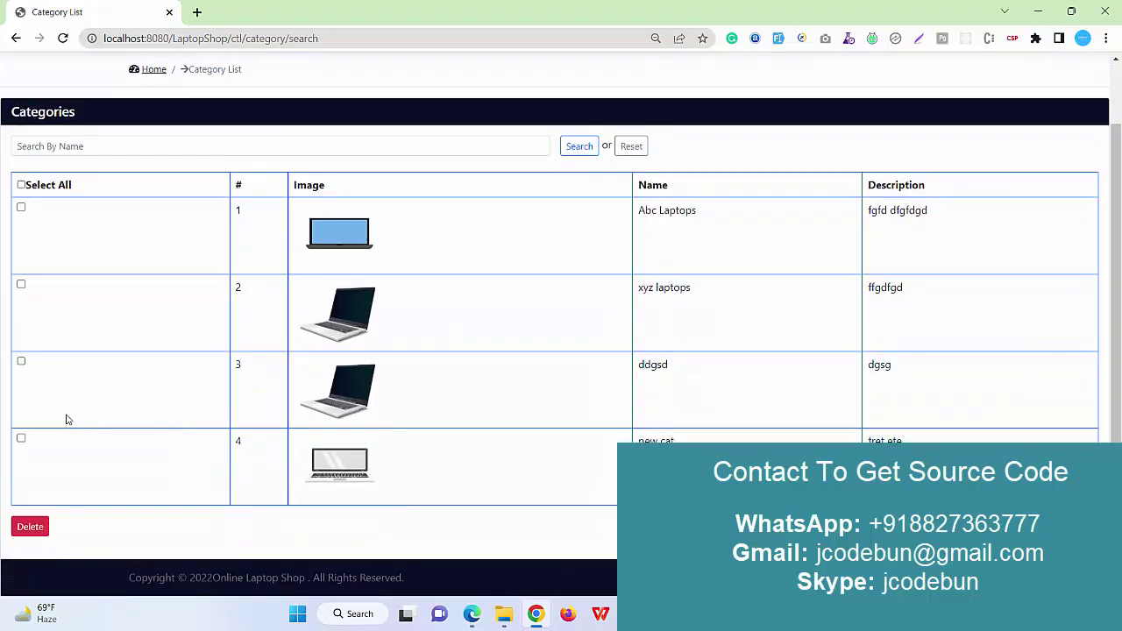
click(21, 361)
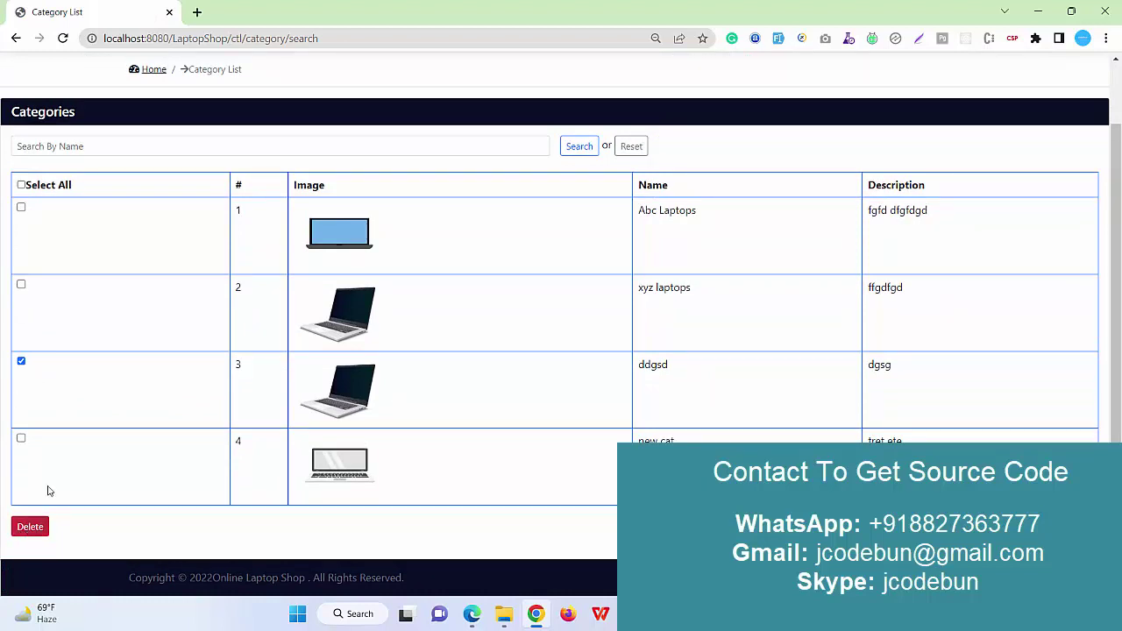
click(30, 526)
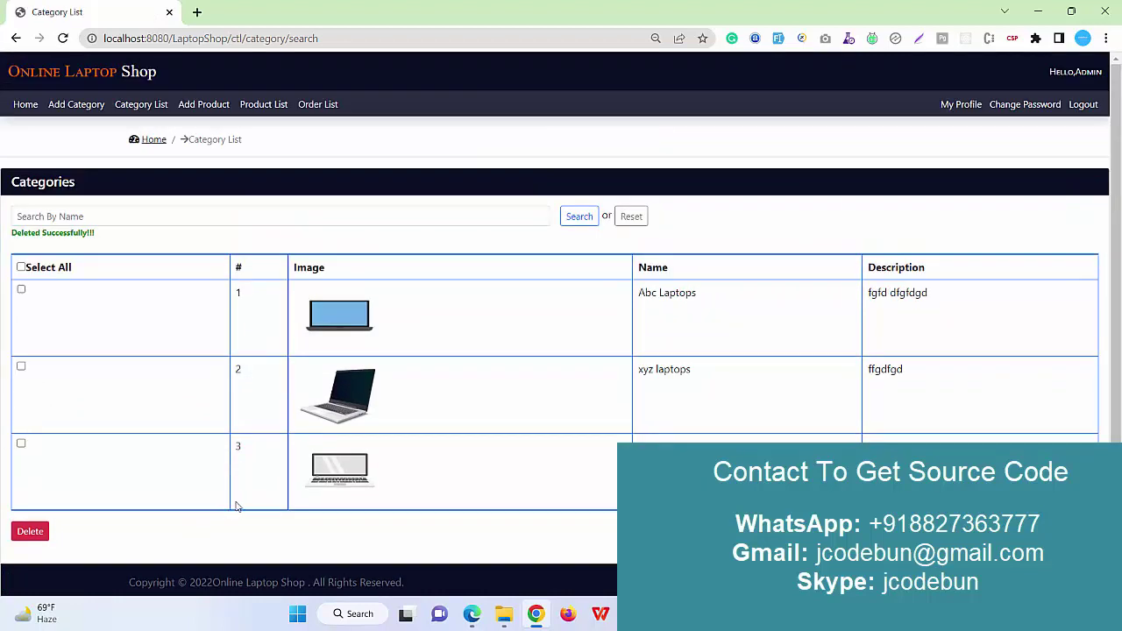
drag(110, 239, 13, 233)
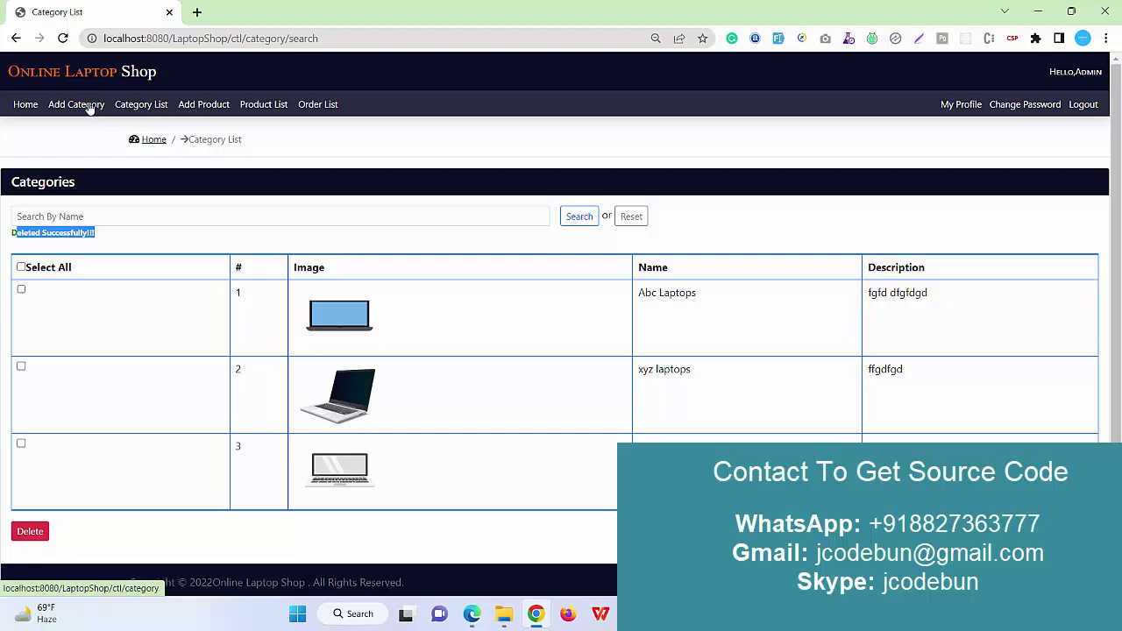
click(131, 106)
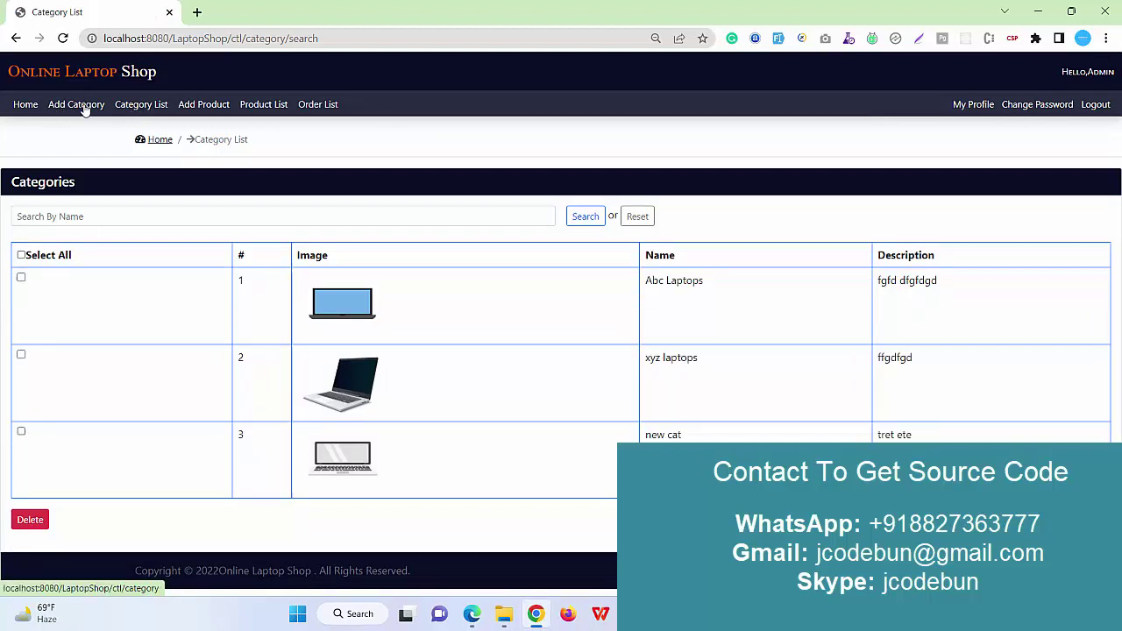
click(207, 108)
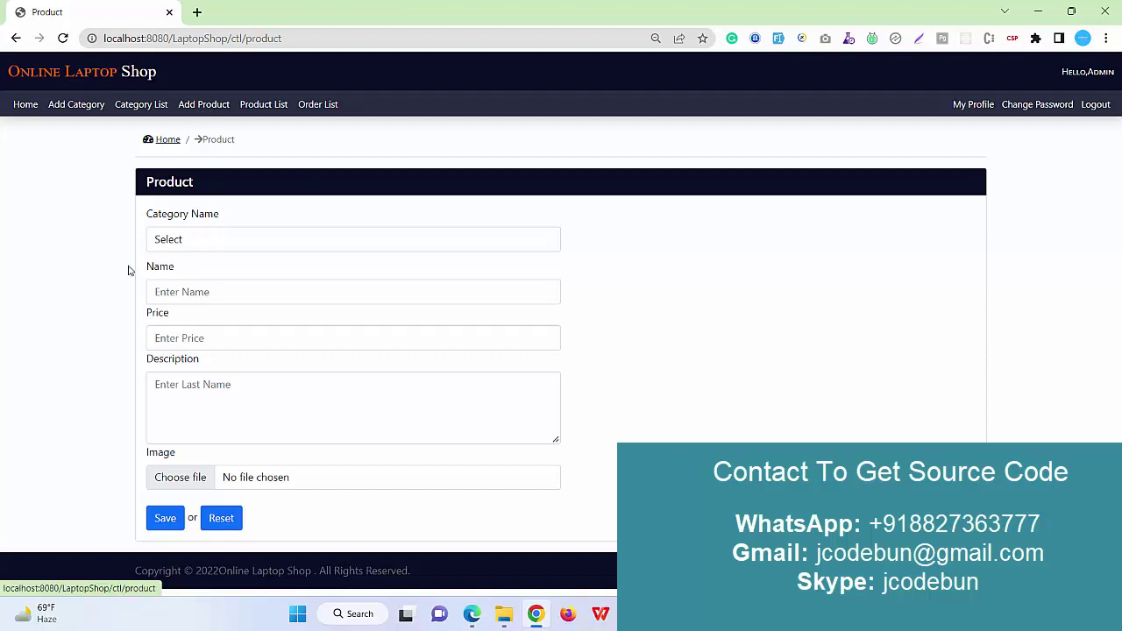
Check the category names, then choose 'new cat' as the product's category.
click(199, 246)
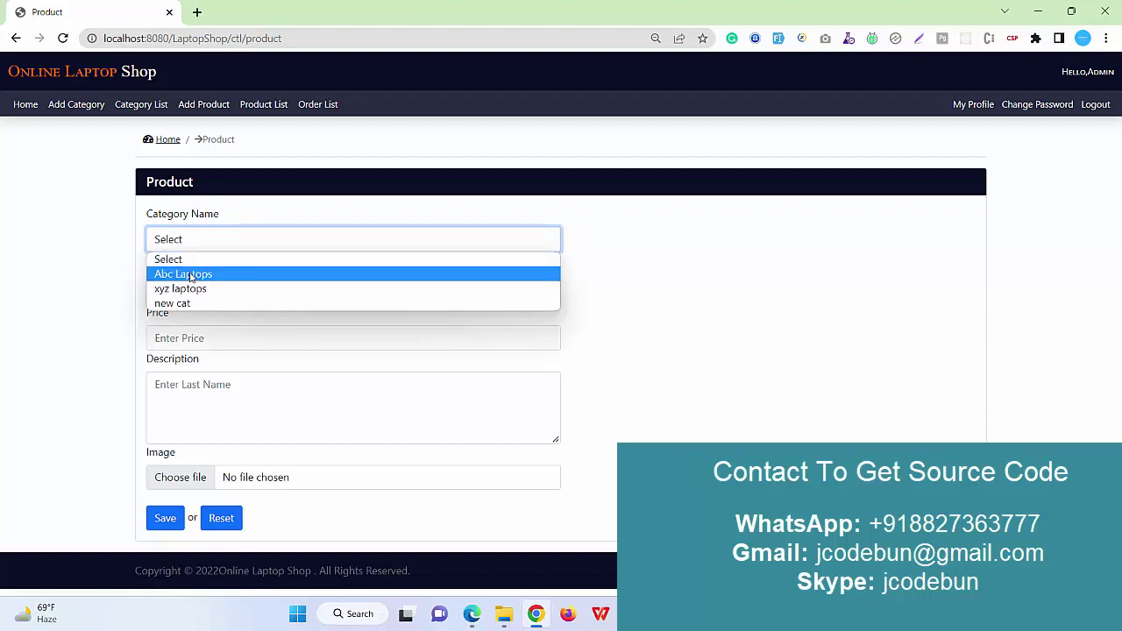
click(140, 105)
click(140, 105)
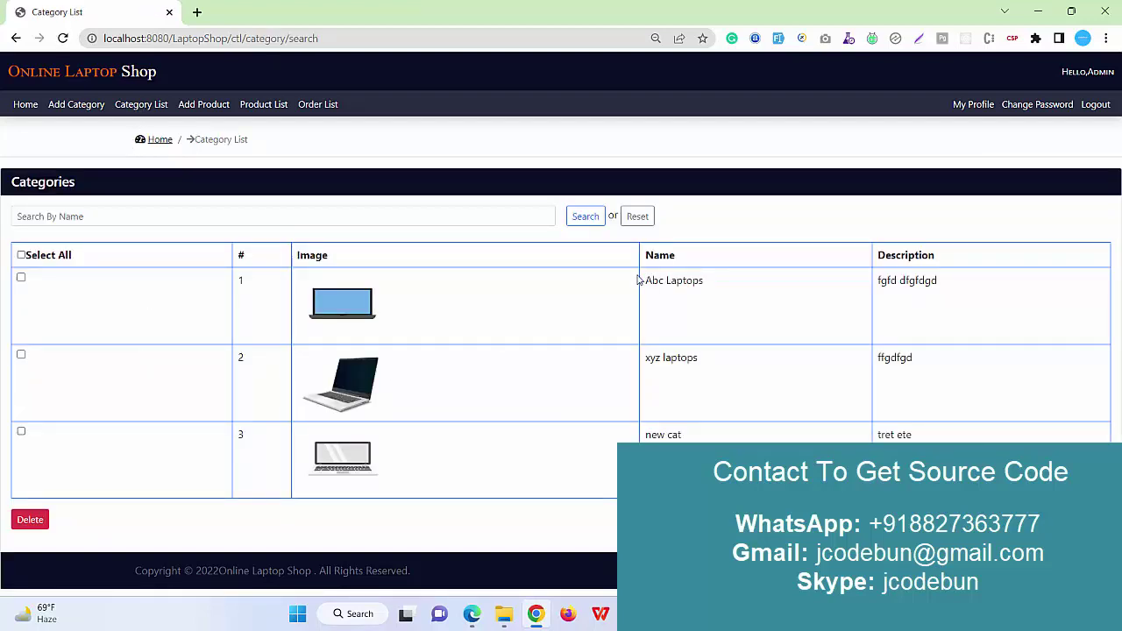
drag(638, 281, 680, 434)
click(192, 106)
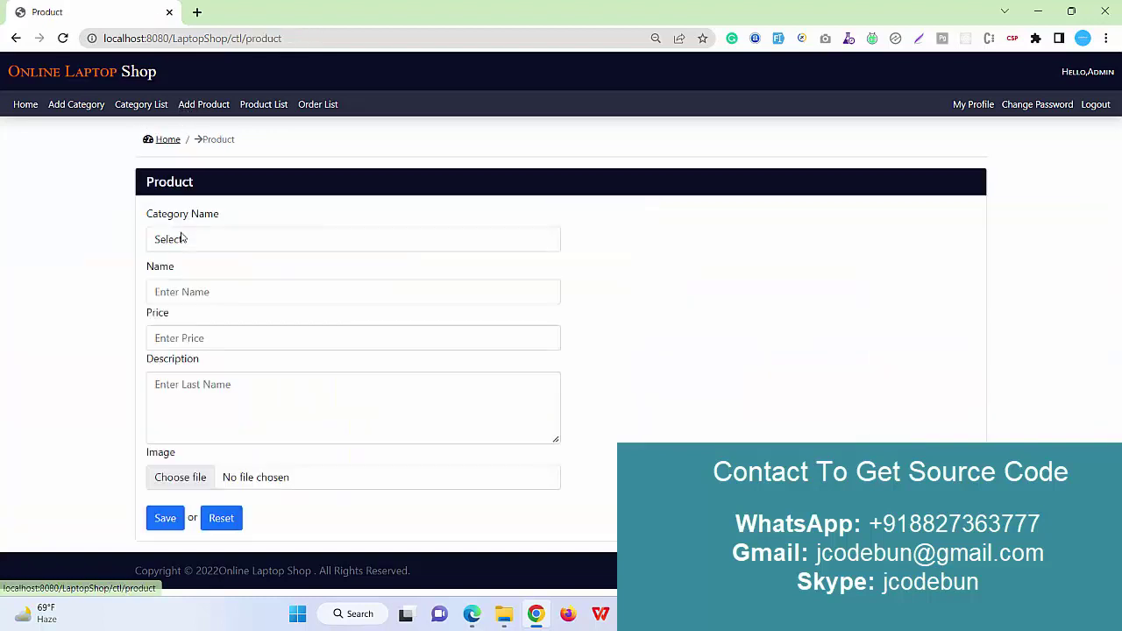
click(180, 239)
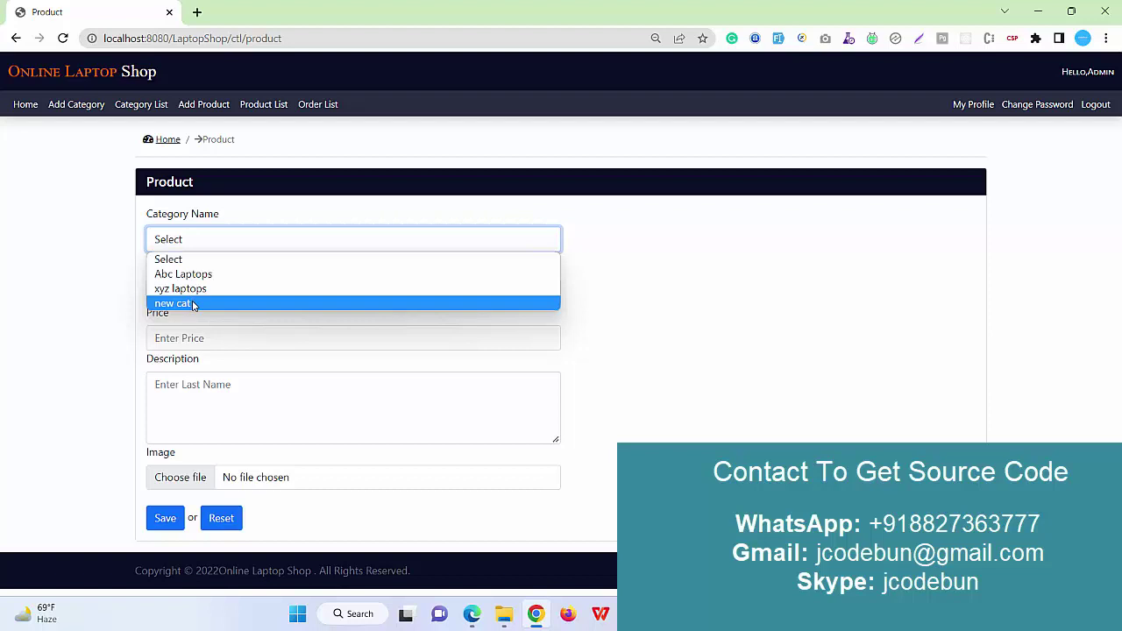
click(192, 303)
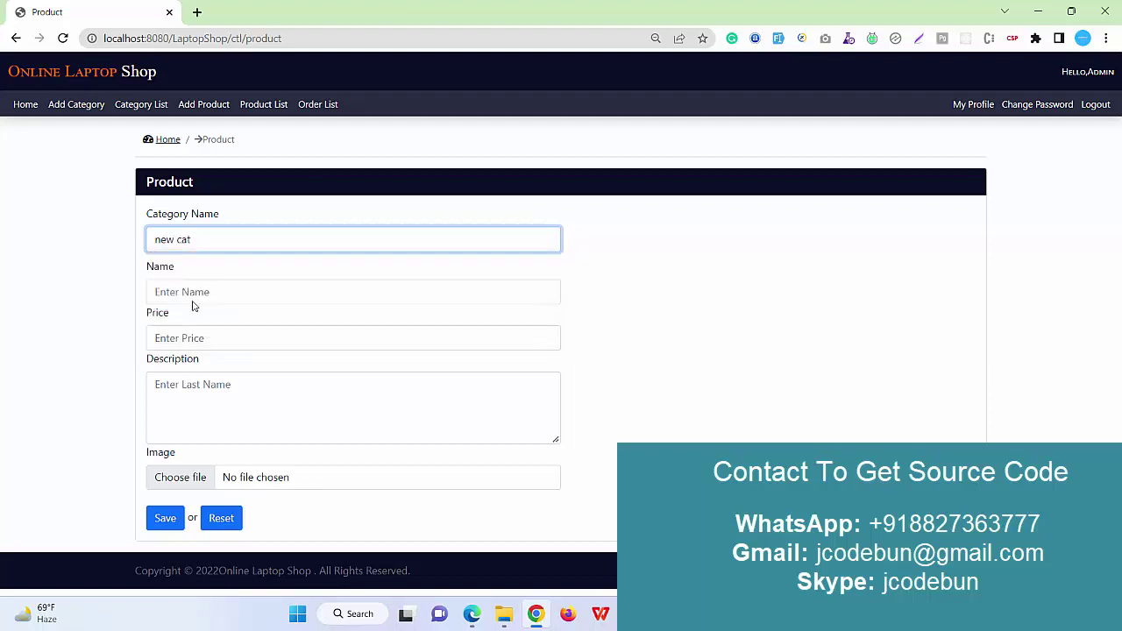
Enter product name 'new laptop', price 45459 and description 'gfgdfg'.
click(171, 298)
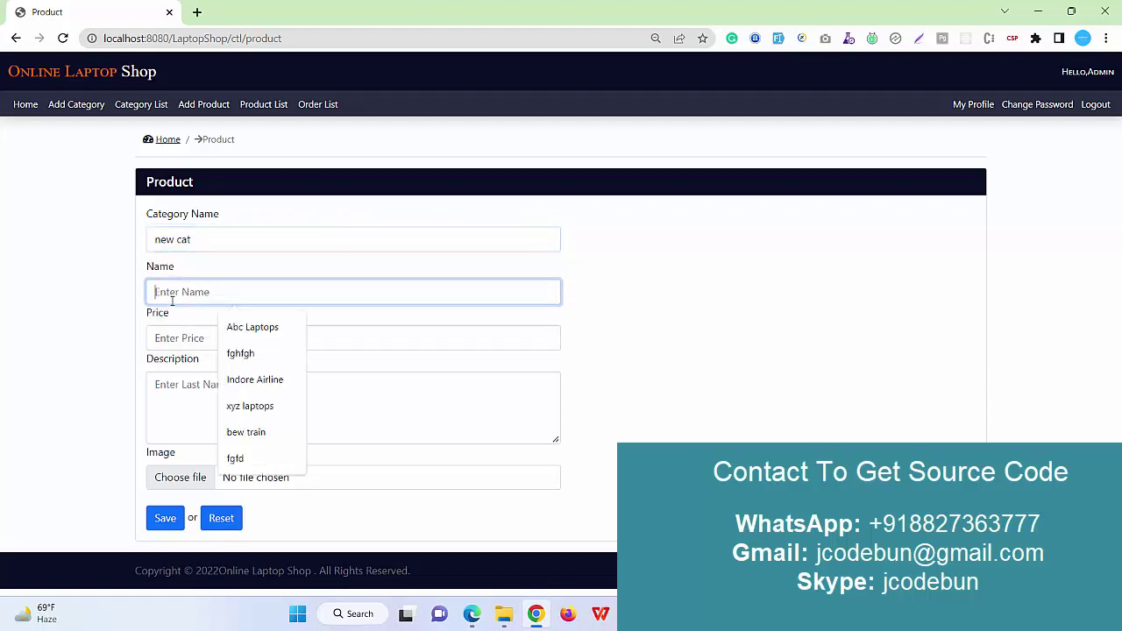
text(new laptop)
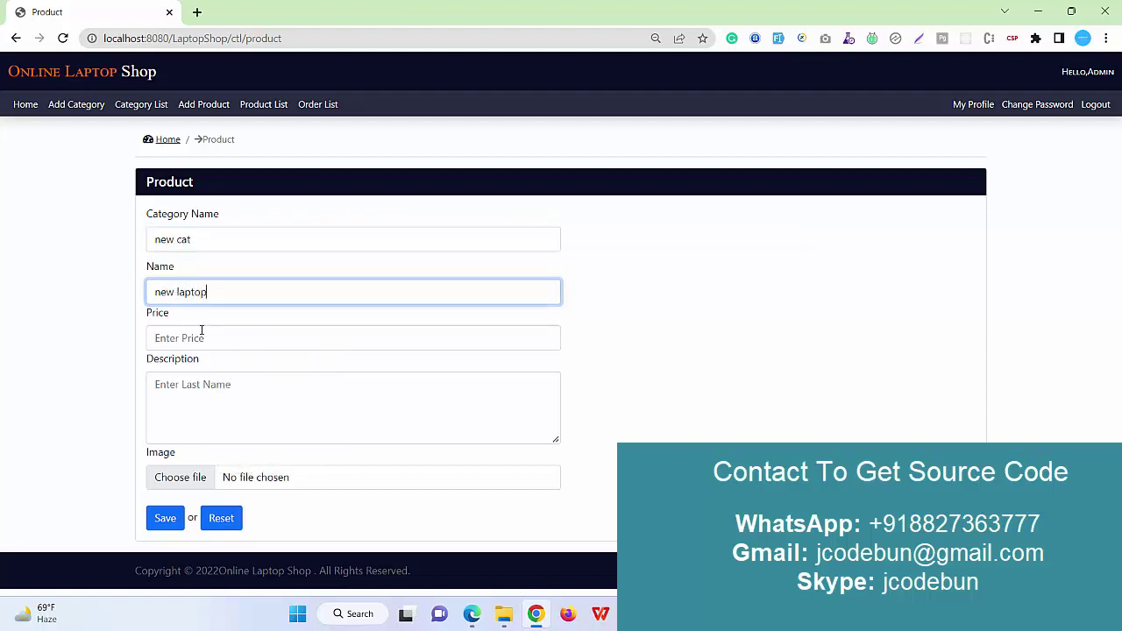
click(202, 334)
click(236, 368)
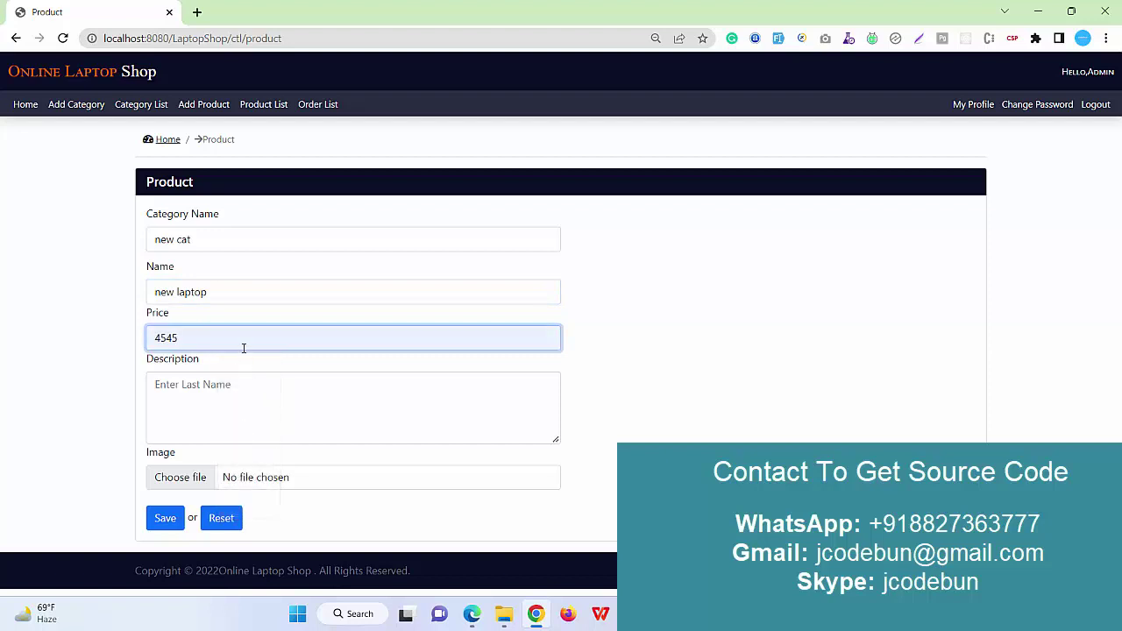
text(9)
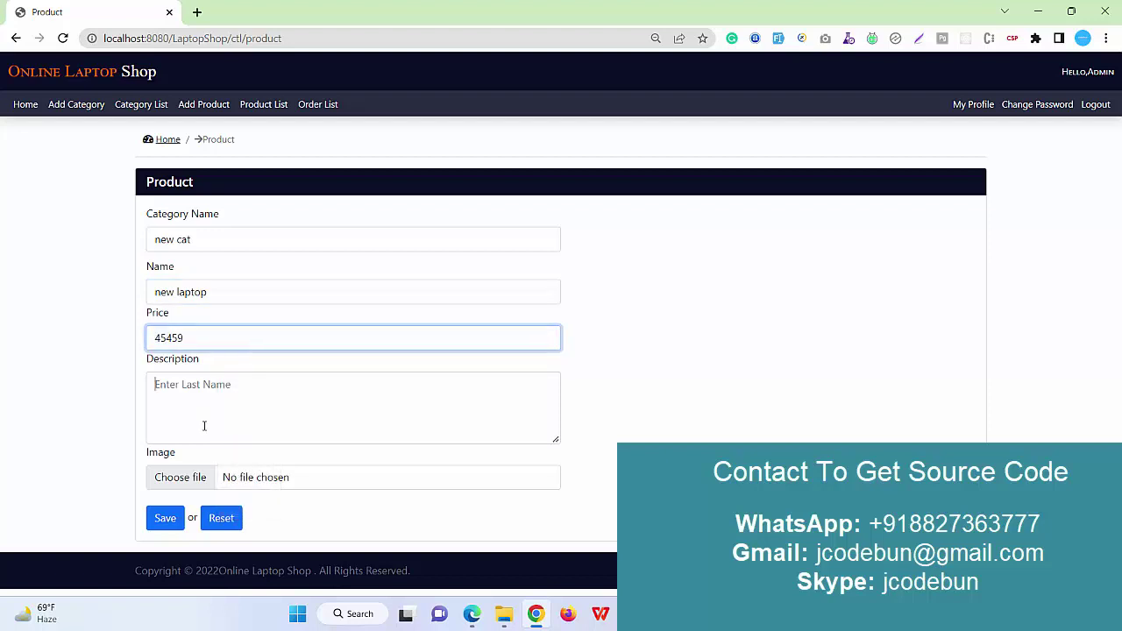
click(210, 408)
text(gfgdfg)
Attach images.png as the product image and save the product.
click(193, 480)
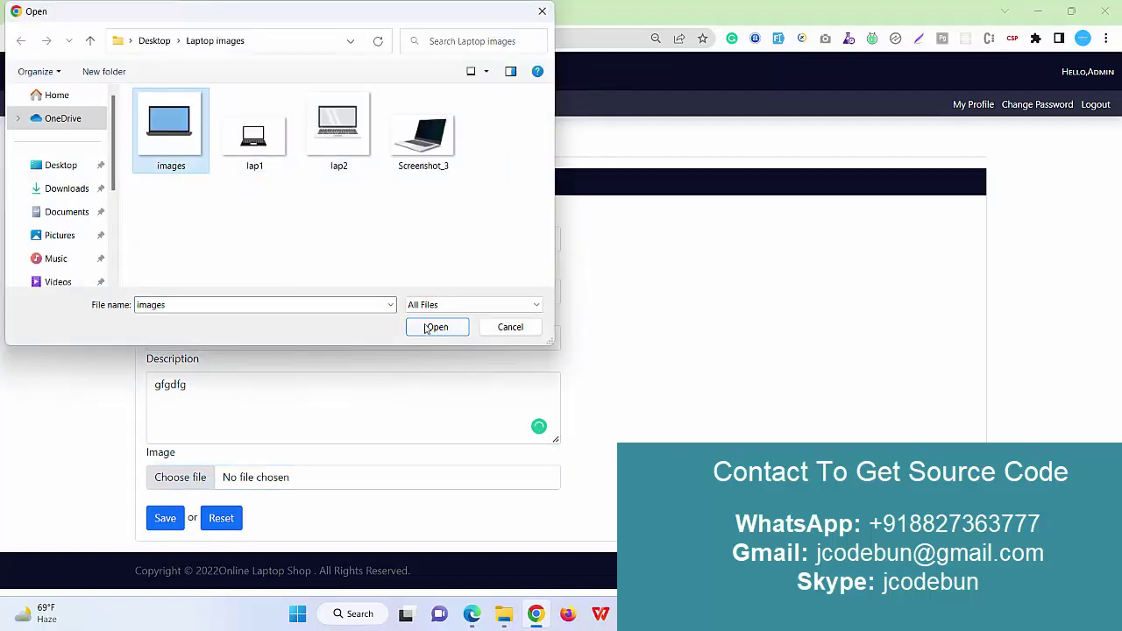
click(432, 327)
click(166, 518)
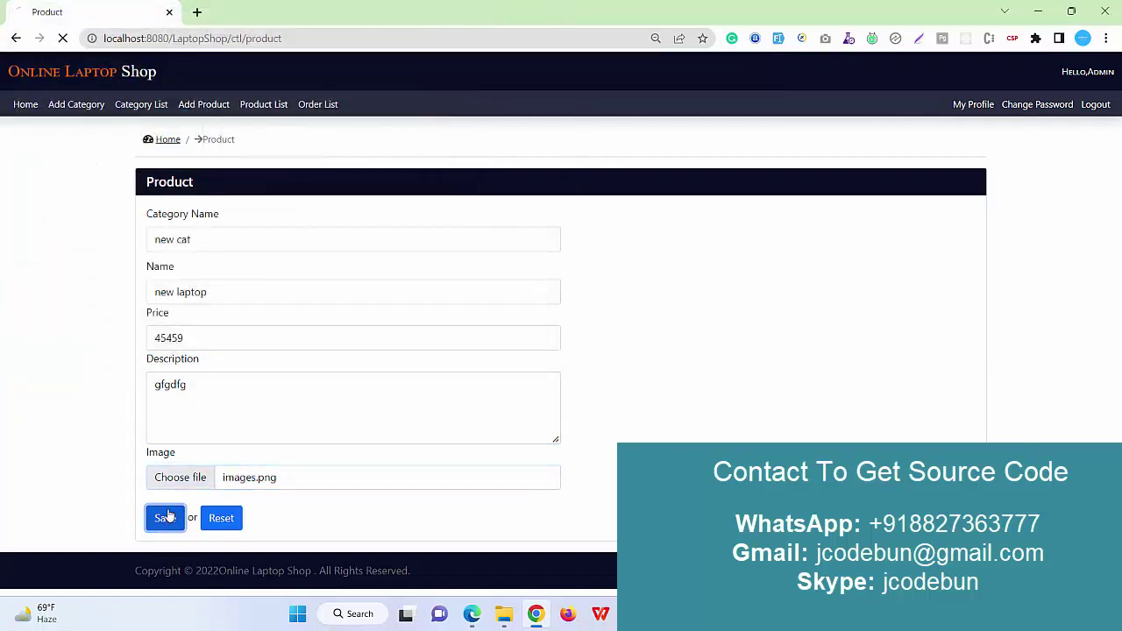
triple_click(212, 212)
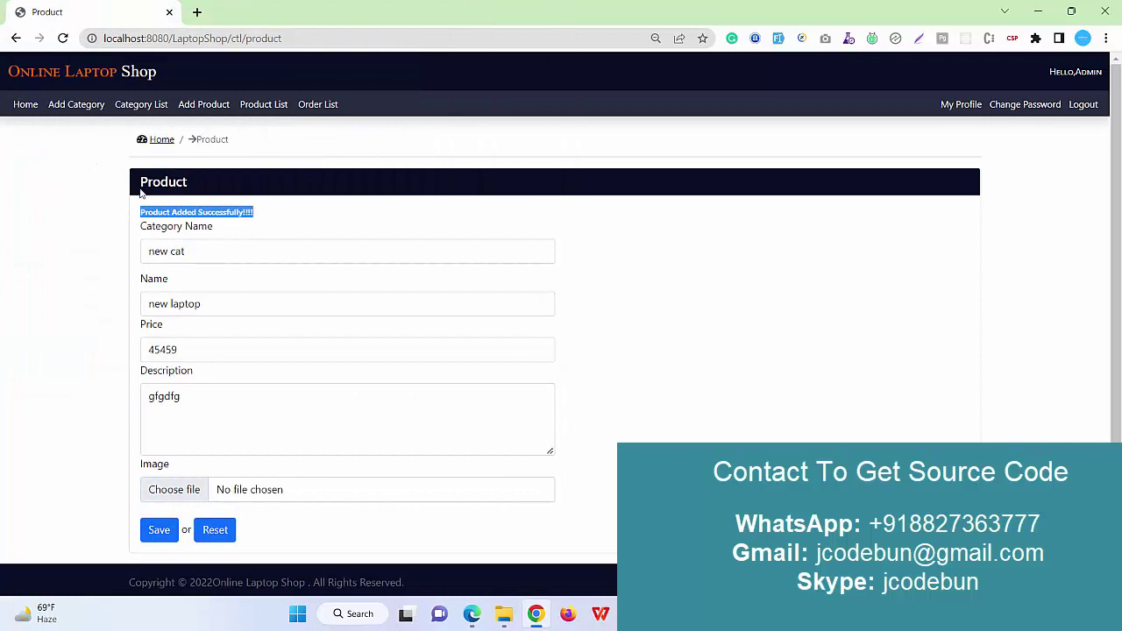
Open the Product List and look over products abc 1 and new laptop.
click(264, 106)
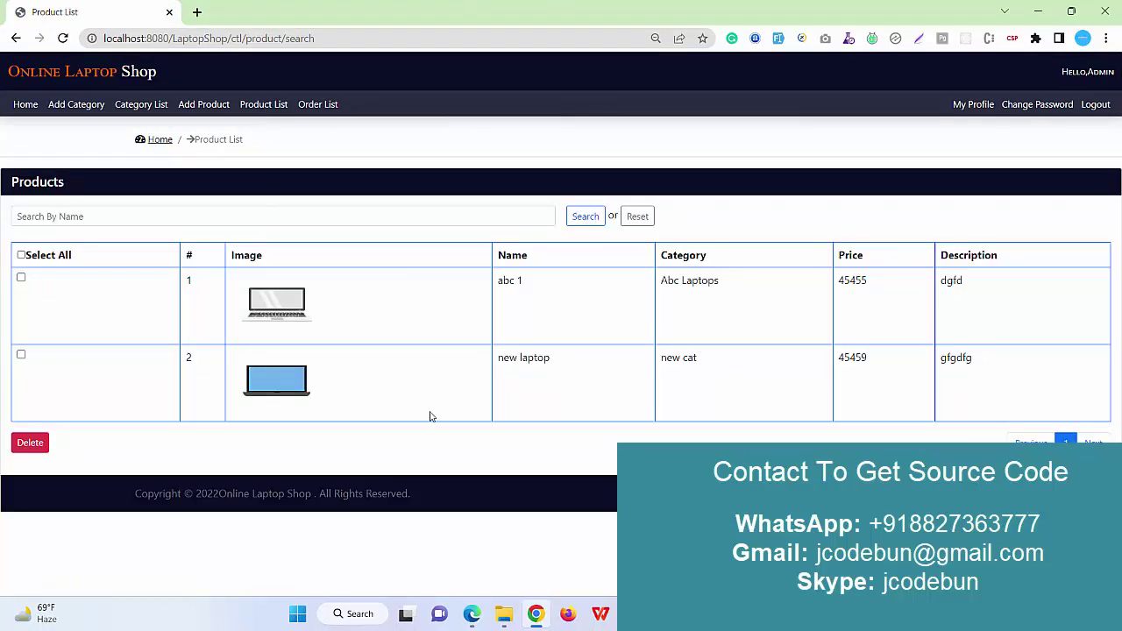
drag(962, 386, 198, 381)
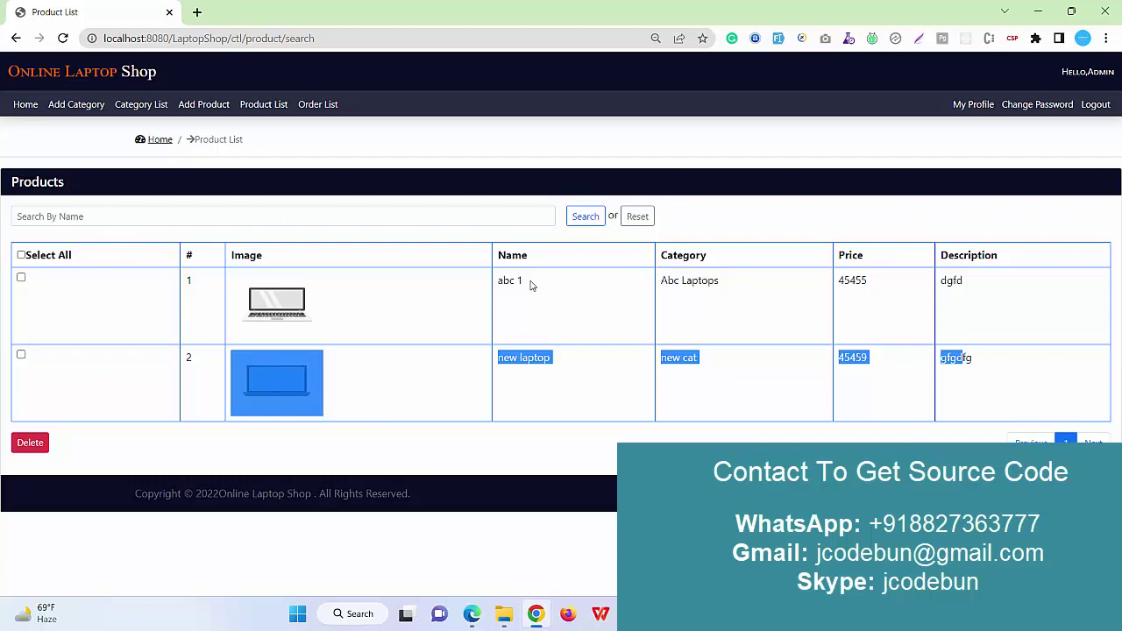
drag(530, 284, 491, 308)
drag(570, 361, 489, 360)
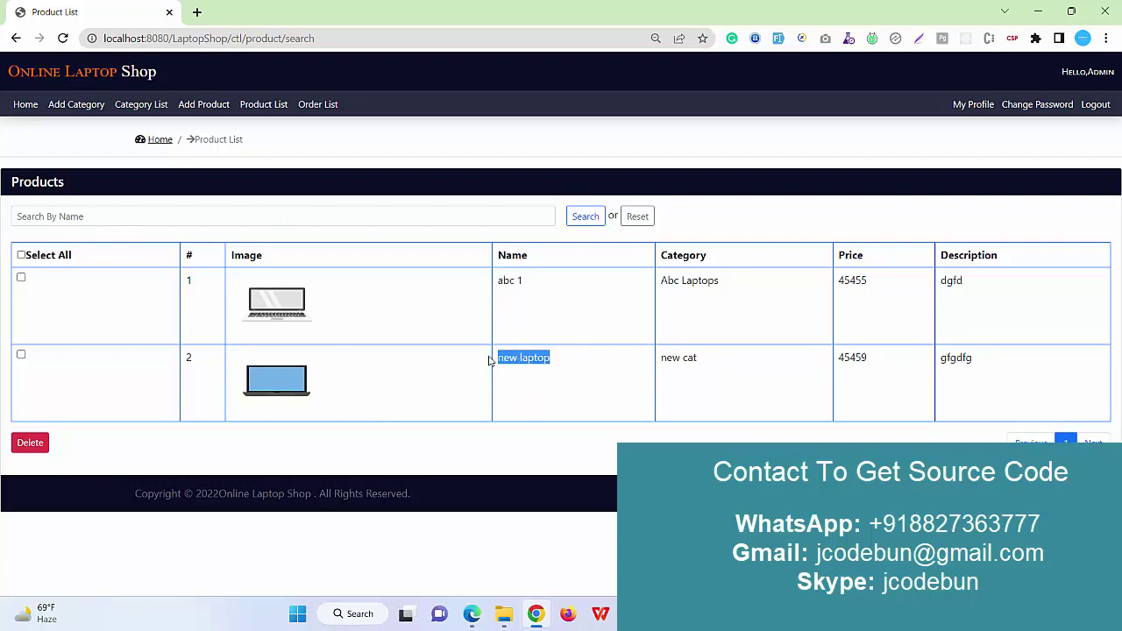
Search products by name for 'new laptop', then reset the search.
click(88, 216)
text(new laptop)
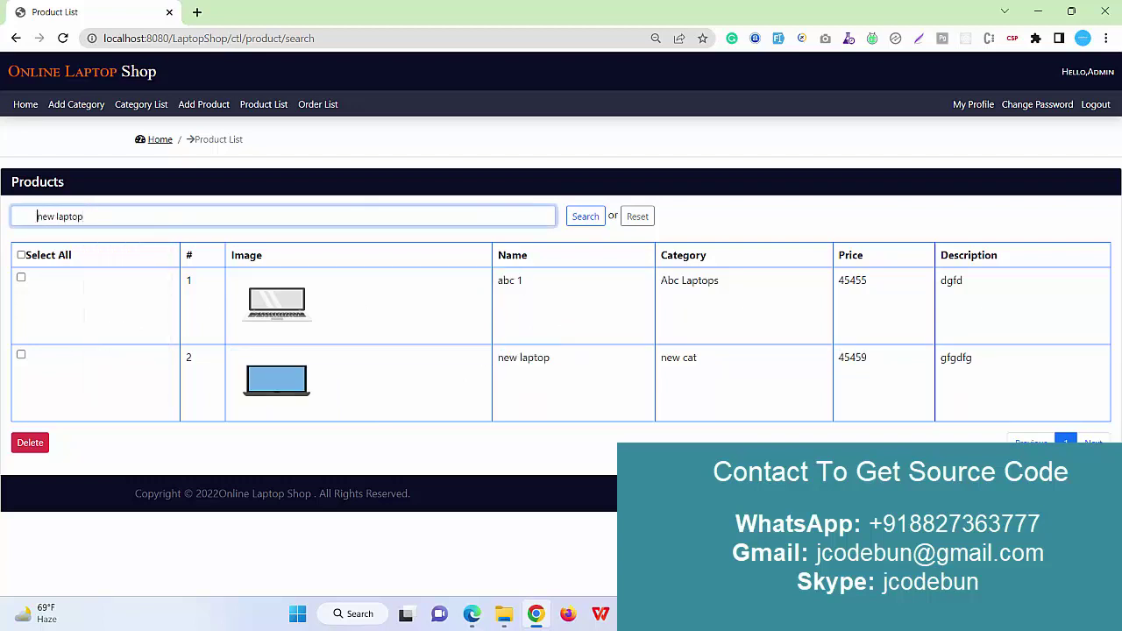
click(585, 217)
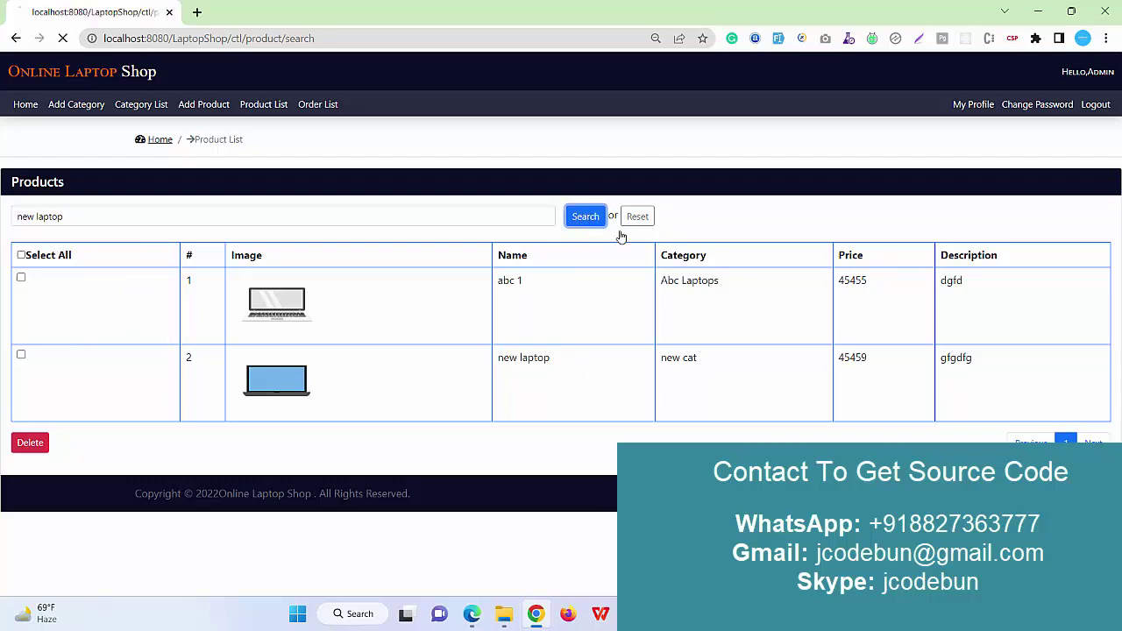
click(638, 217)
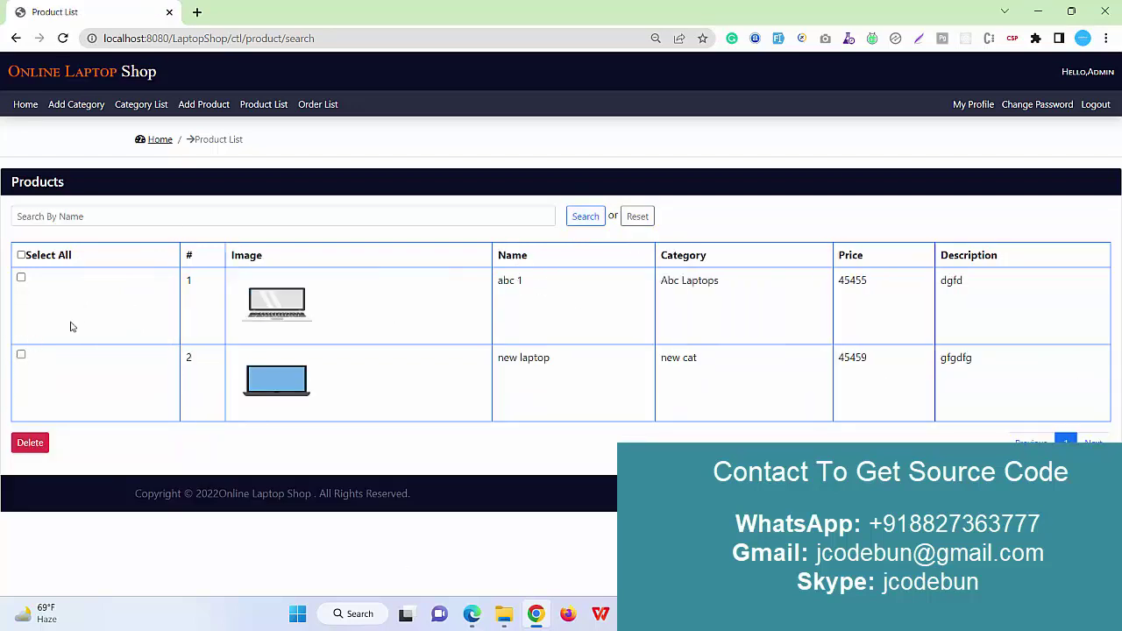
Check the empty order list ('Record not found'), visit the profile and password pages, then log out.
click(312, 107)
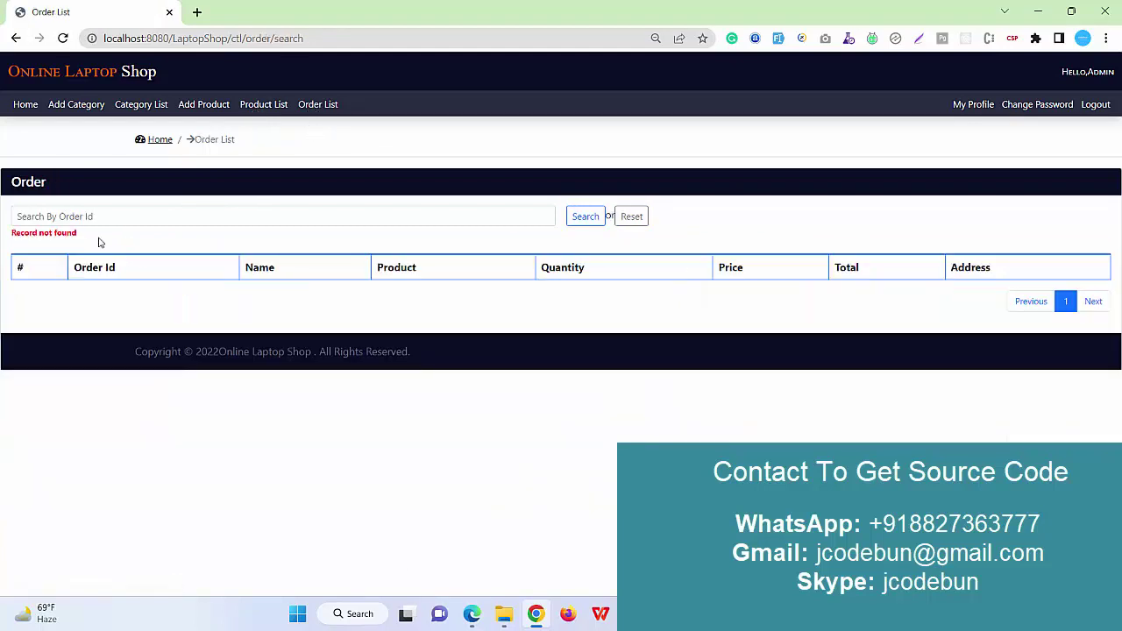
drag(100, 242, 2, 242)
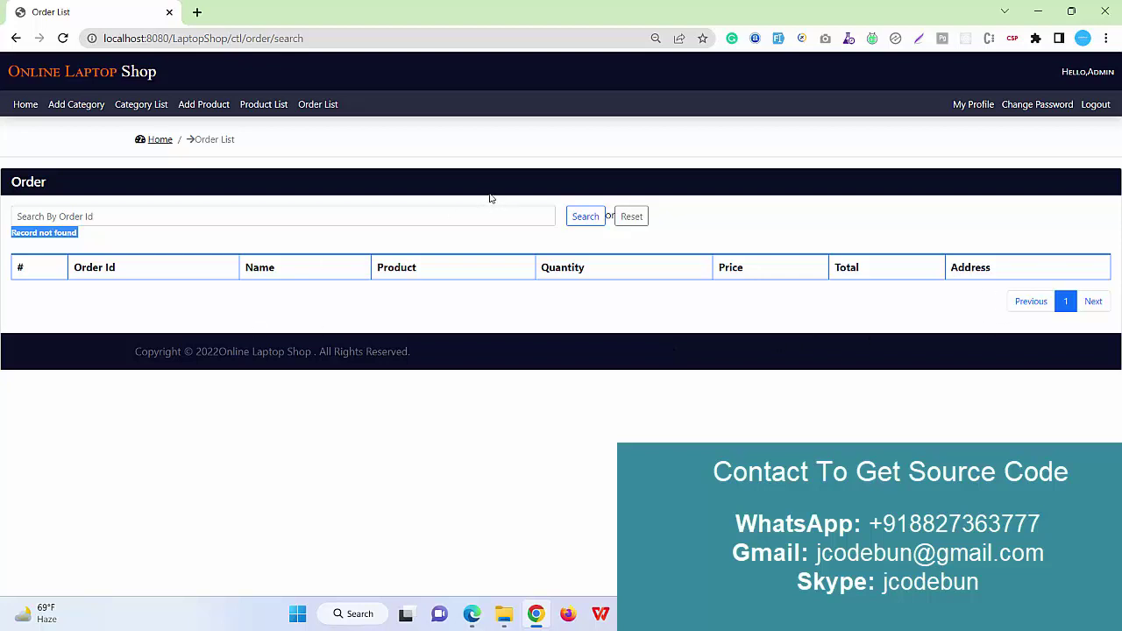
click(985, 107)
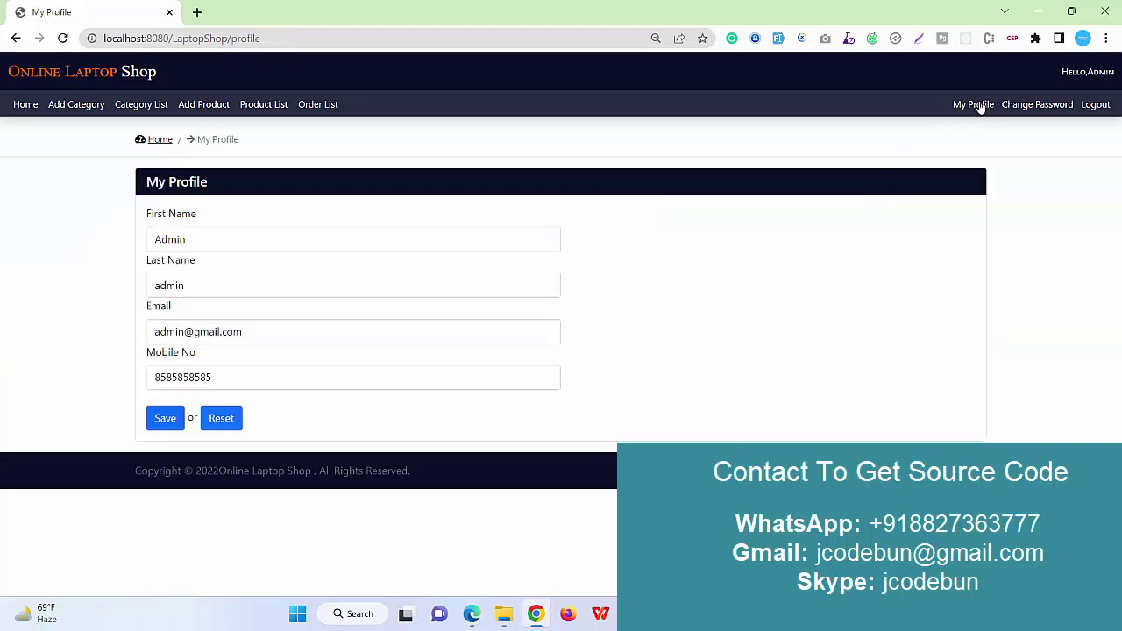
click(1015, 107)
click(1103, 106)
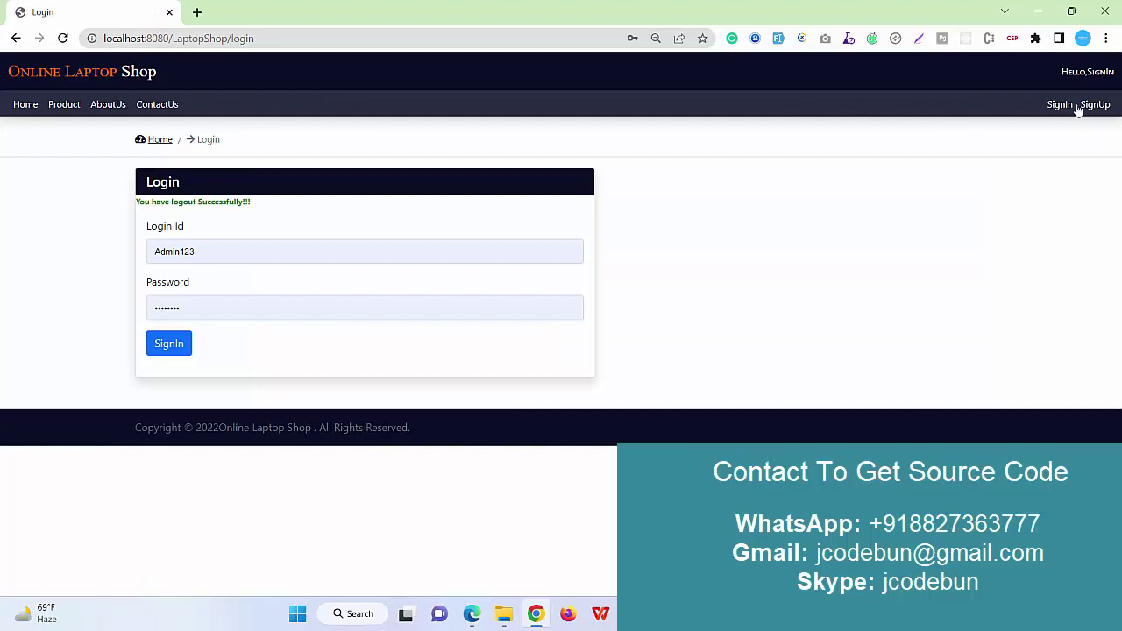
Open the registration page, autofill it with sample data, and correct the Login value.
click(1094, 104)
click(340, 239)
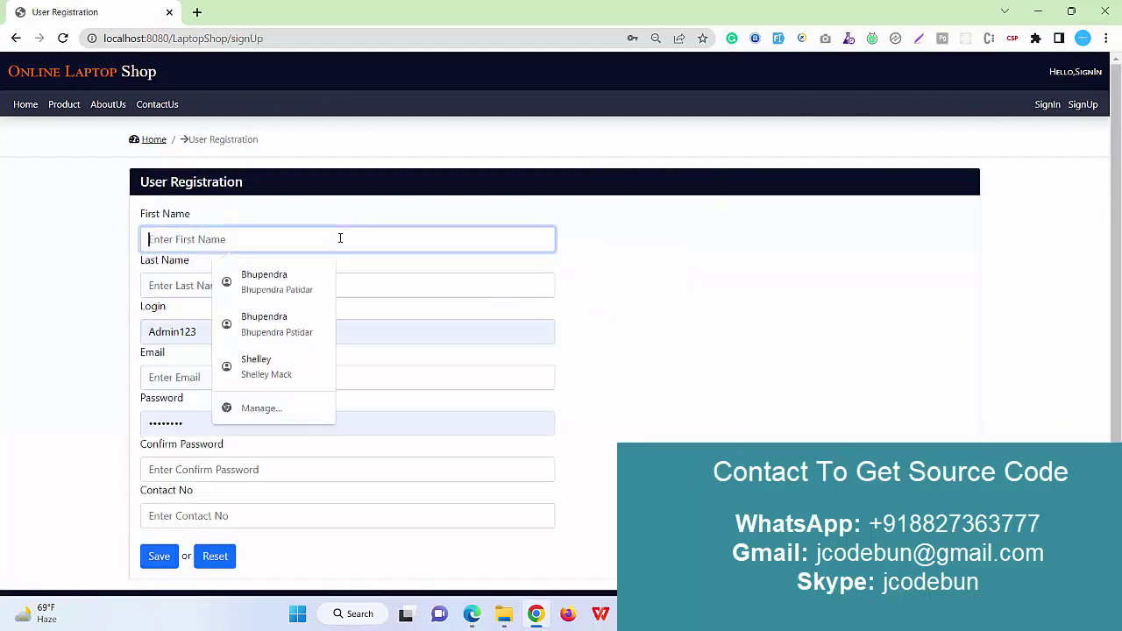
click(777, 38)
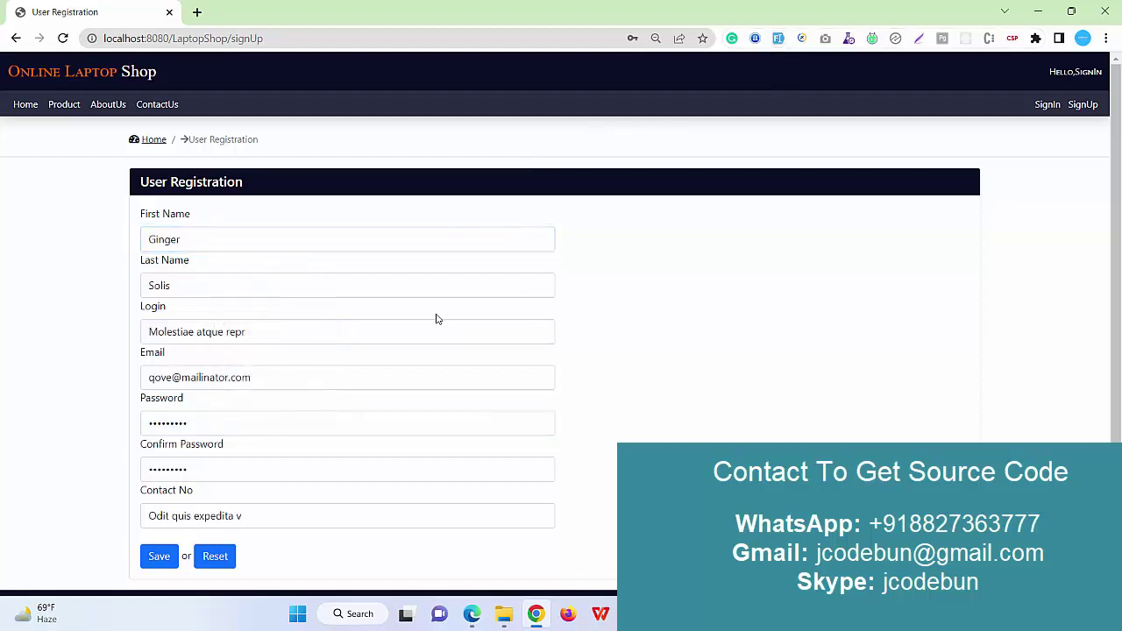
drag(197, 333, 295, 331)
key(BackSpace)
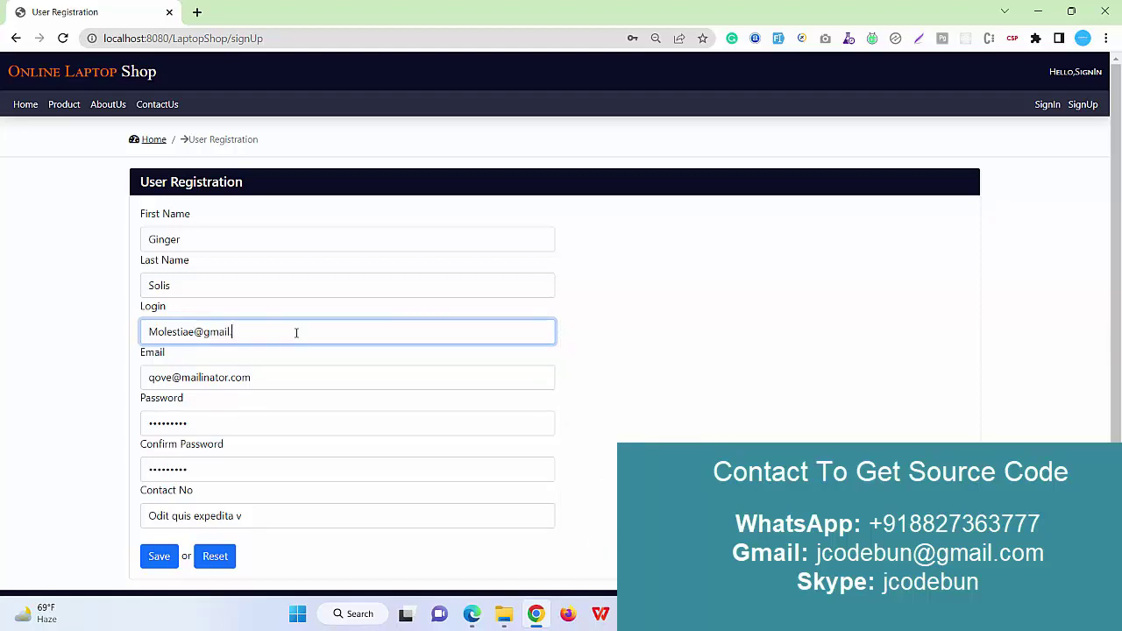
key(BackSpace)
key(BackSpace)
key(BackSpace)
key(BackSpace)
key(BackSpace)
key(BackSpace)
key(BackSpace)
key(BackSpace)
key(BackSpace)
key(BackSpace)
key(BackSpace)
key(BackSpace)
key(BackSpace)
key(BackSpace)
key(BackSpace)
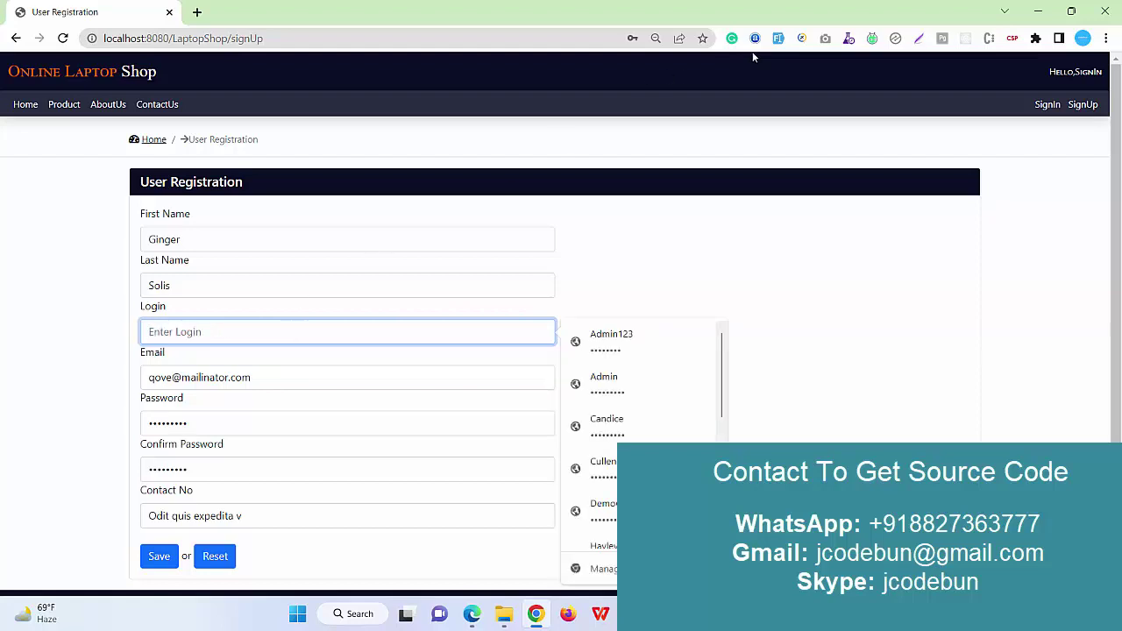
key(alt+shift+f)
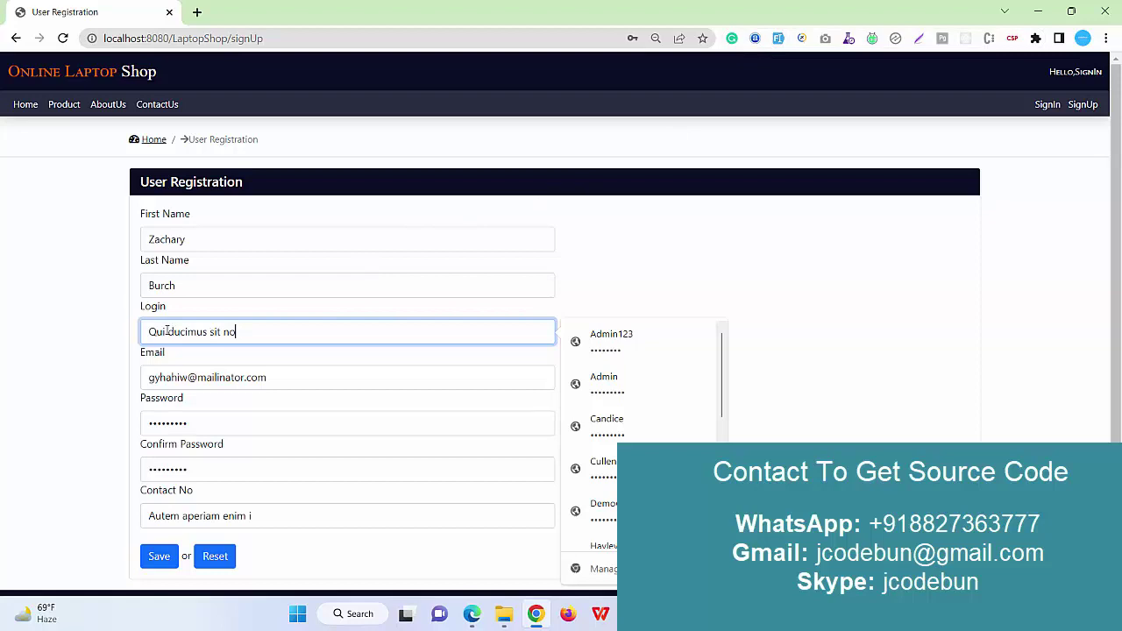
drag(167, 332, 243, 333)
key(BackSpace)
text(123)
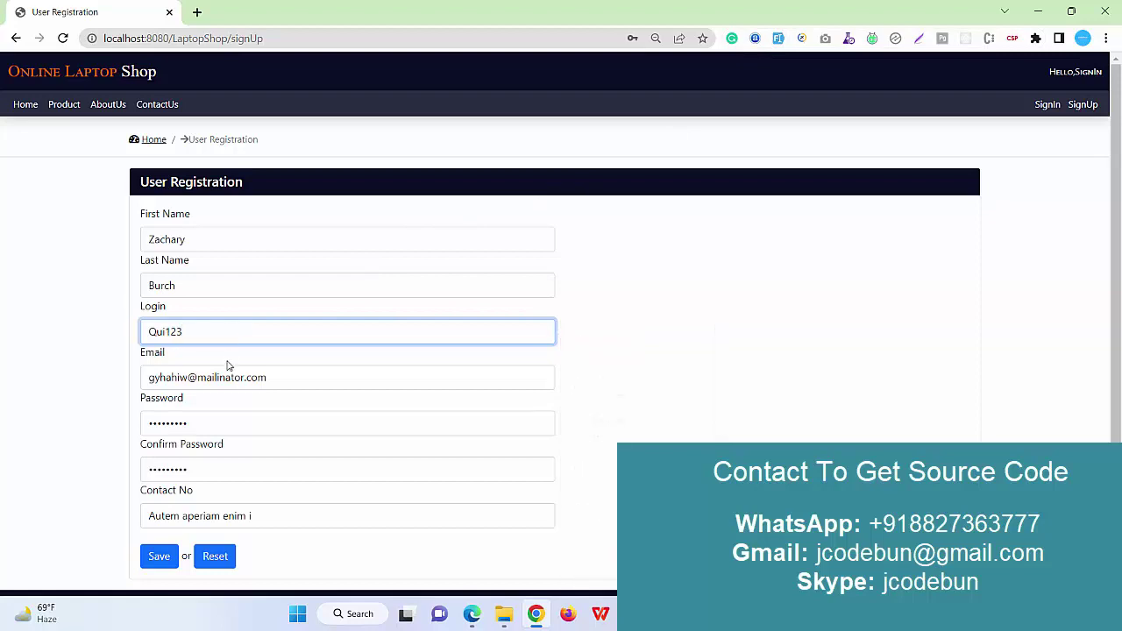
Pick the saved contact number suggestion and submit, getting 'User Registered Successfully'.
scroll(219, 475, down, 1)
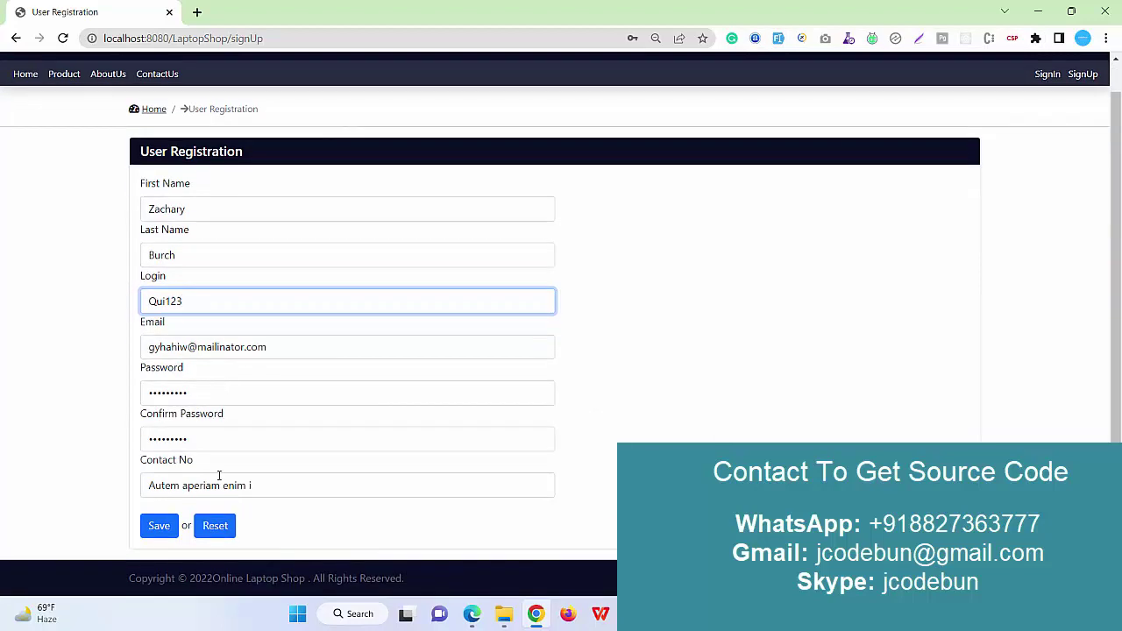
triple_click(264, 487)
text(8585858585)
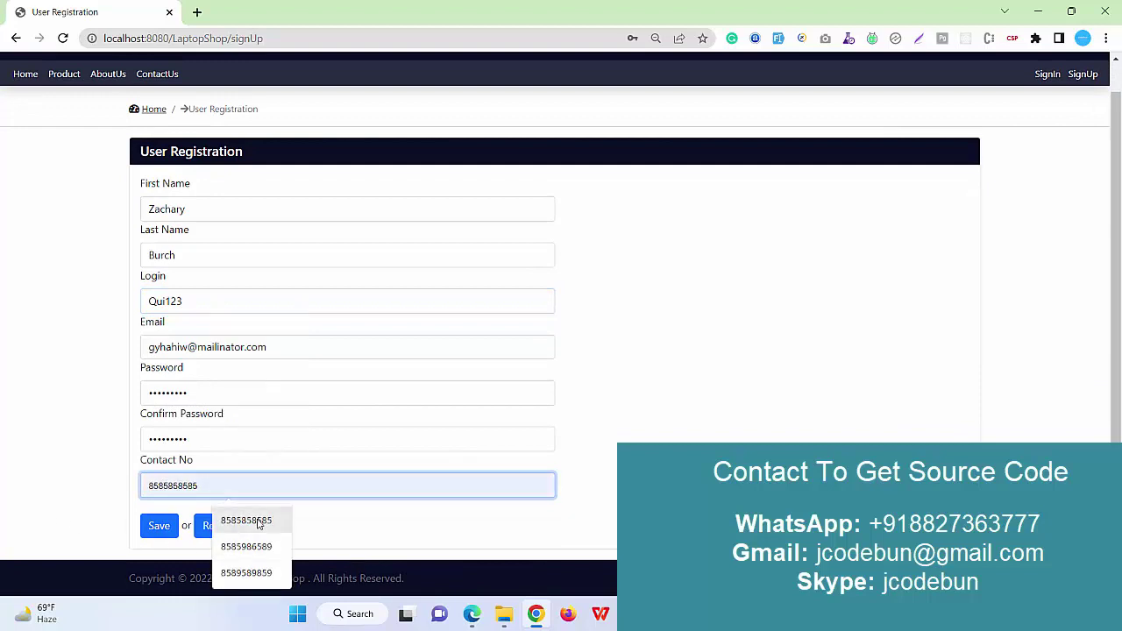
click(246, 519)
scroll(244, 422, up, 1)
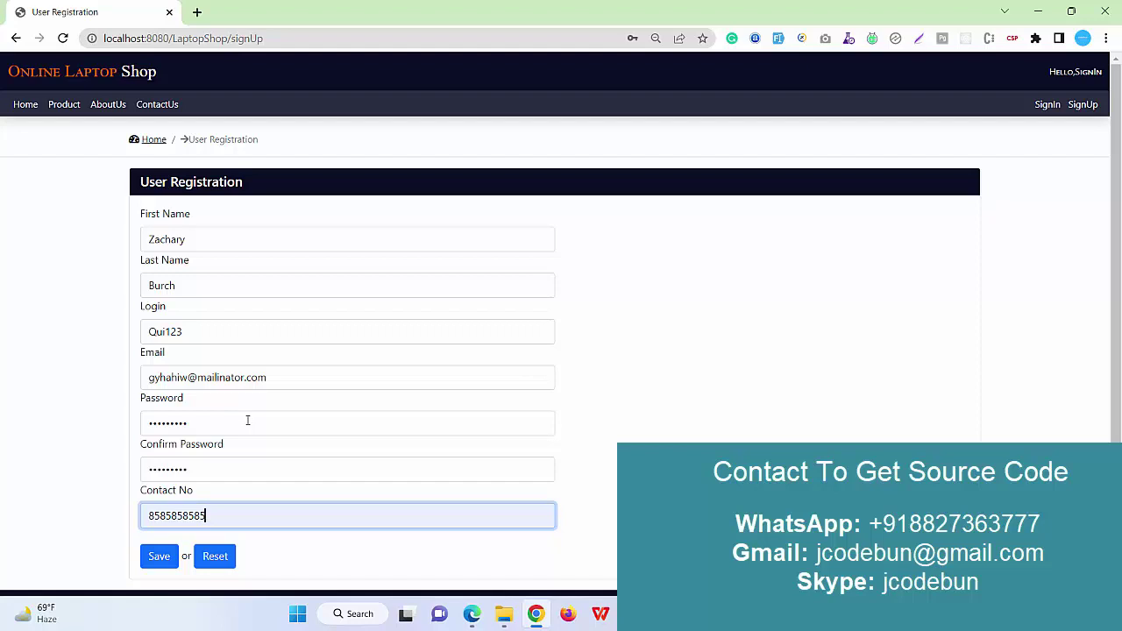
scroll(230, 412, down, 1)
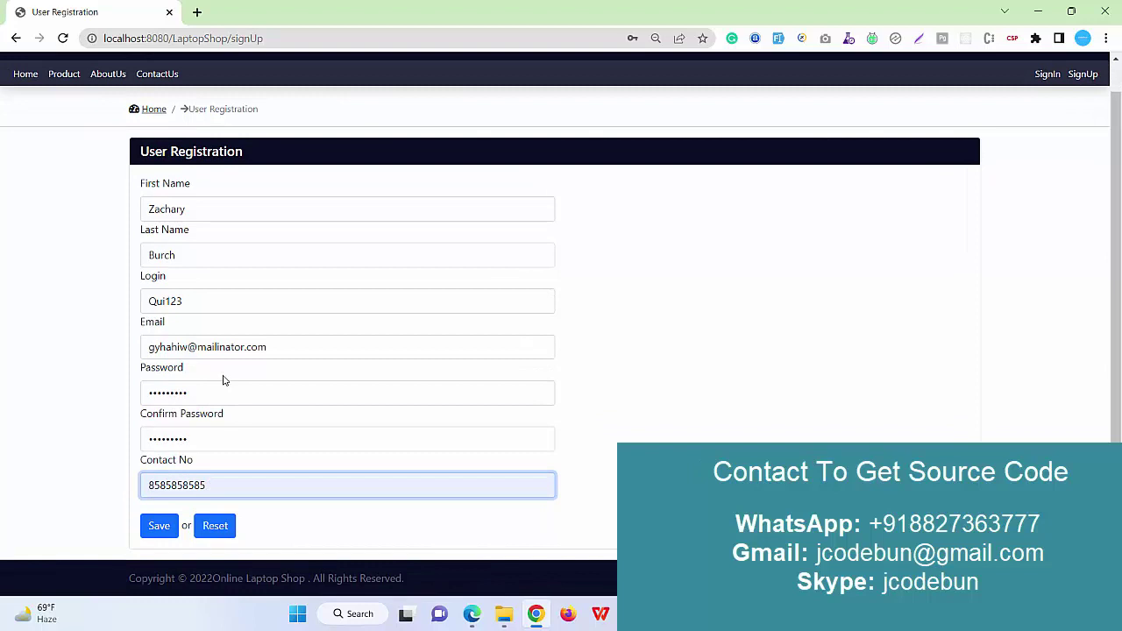
click(219, 298)
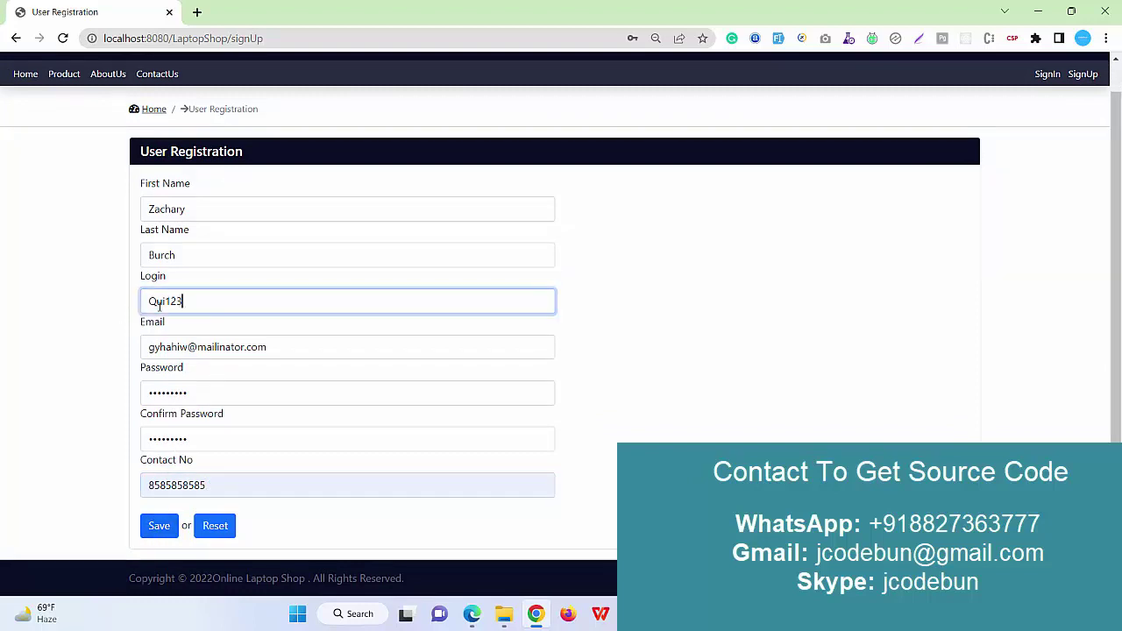
double_click(159, 303)
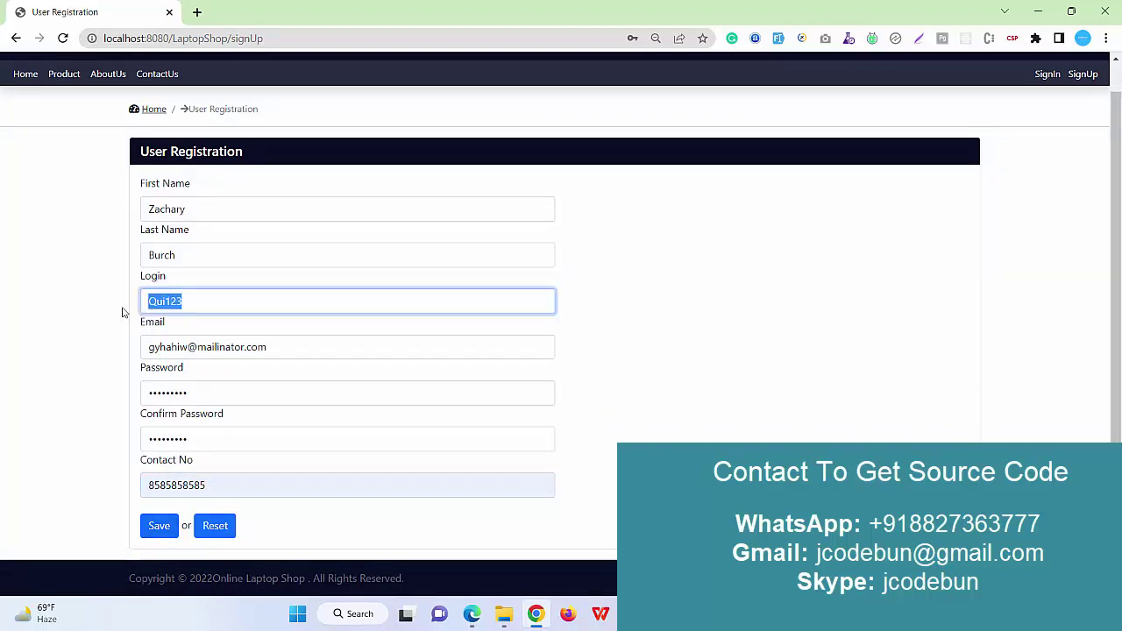
click(154, 524)
drag(275, 208, 91, 209)
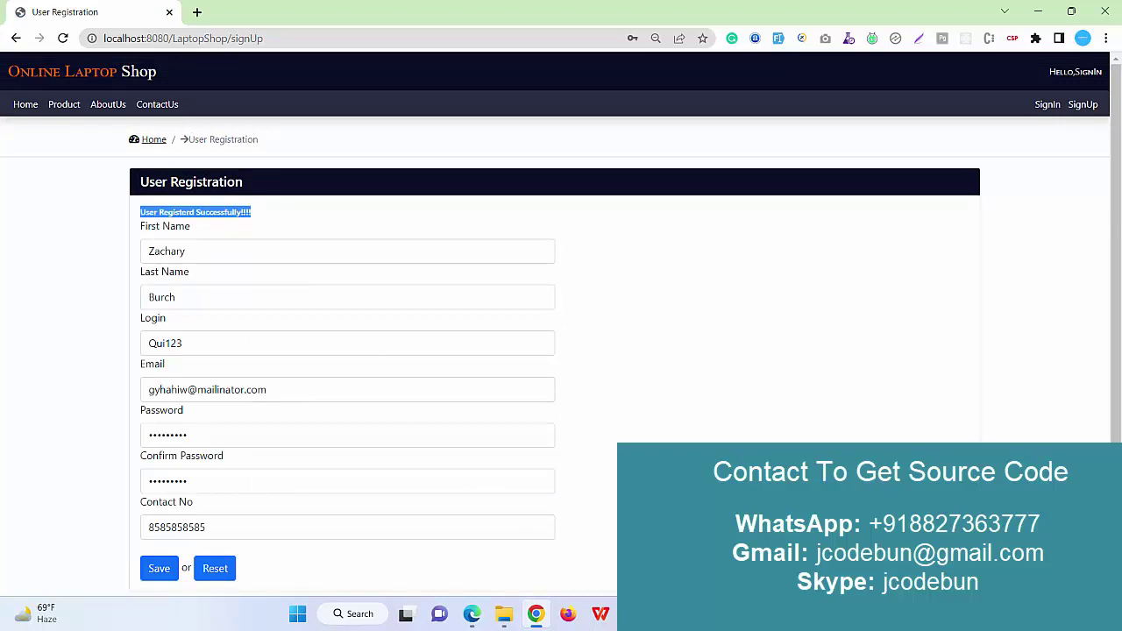
Re-run SELECT * FROM user in MySQL Workbench and copy the new user's login from row 4.
key(alt+Tab)
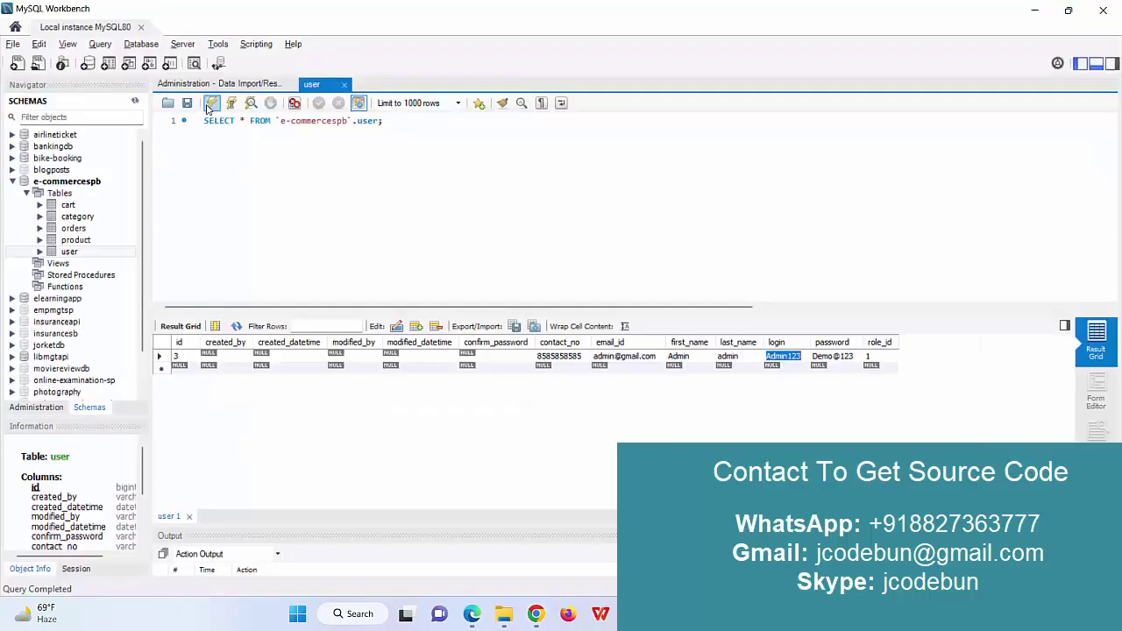
click(211, 104)
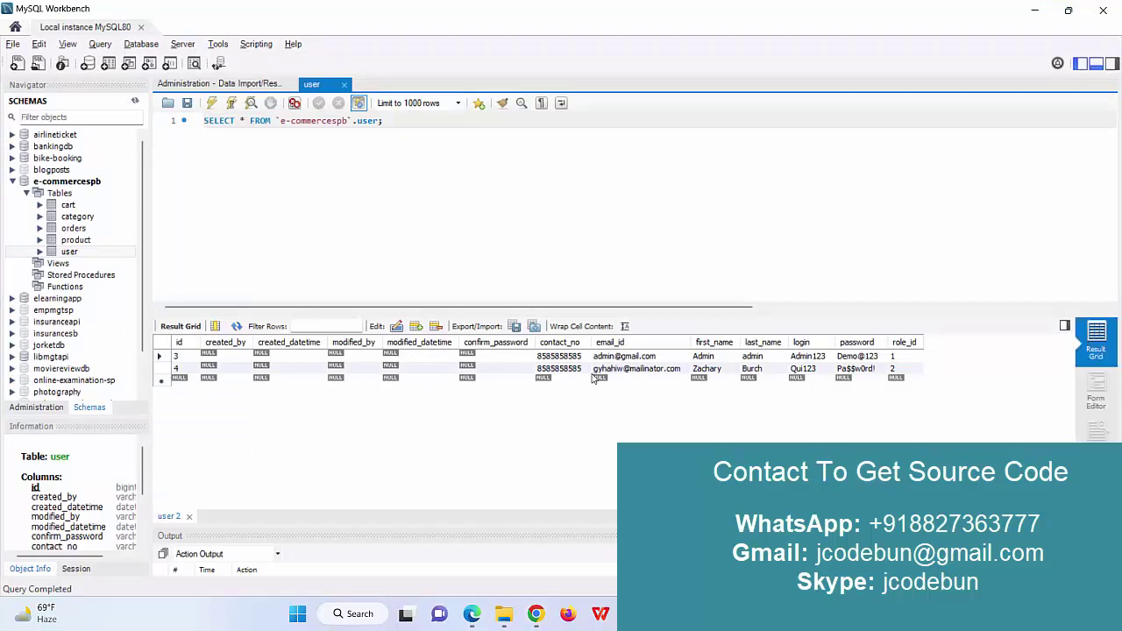
click(807, 371)
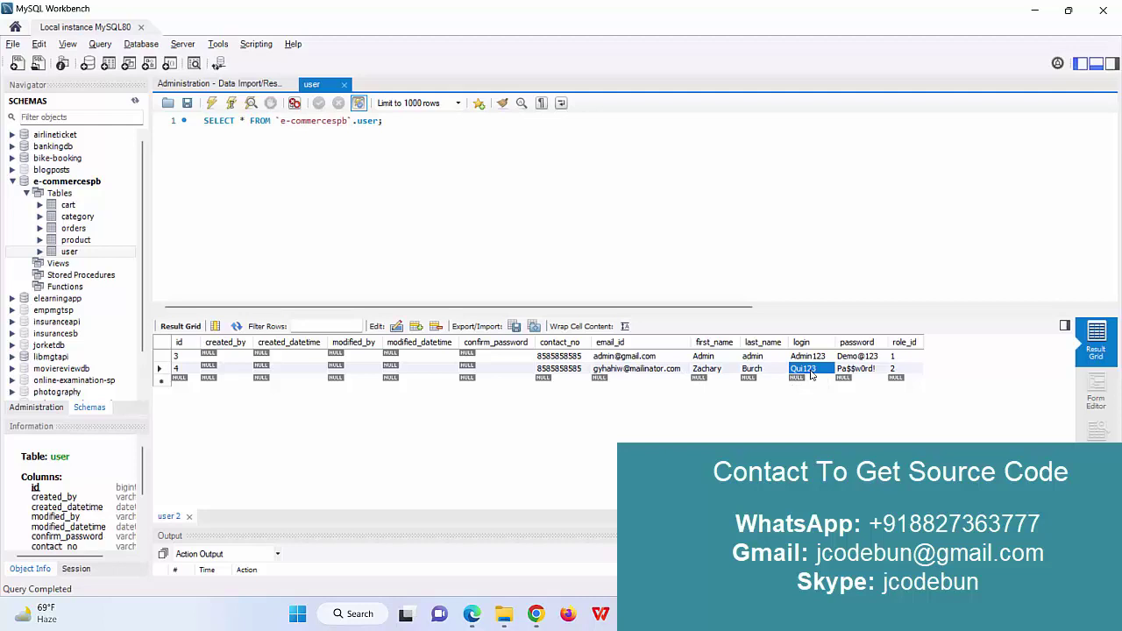
key(Right)
key(Left)
double_click(811, 370)
key(ctrl+c)
key(alt+Tab)
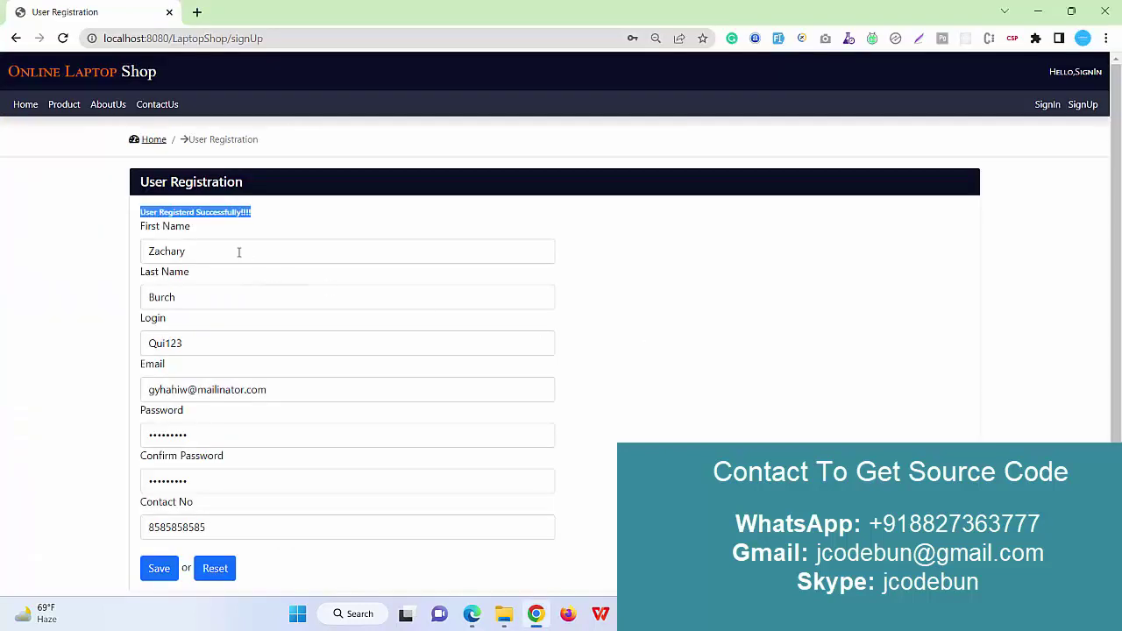
Sign in to the shop with the new user's login and password copied from Workbench.
click(1043, 106)
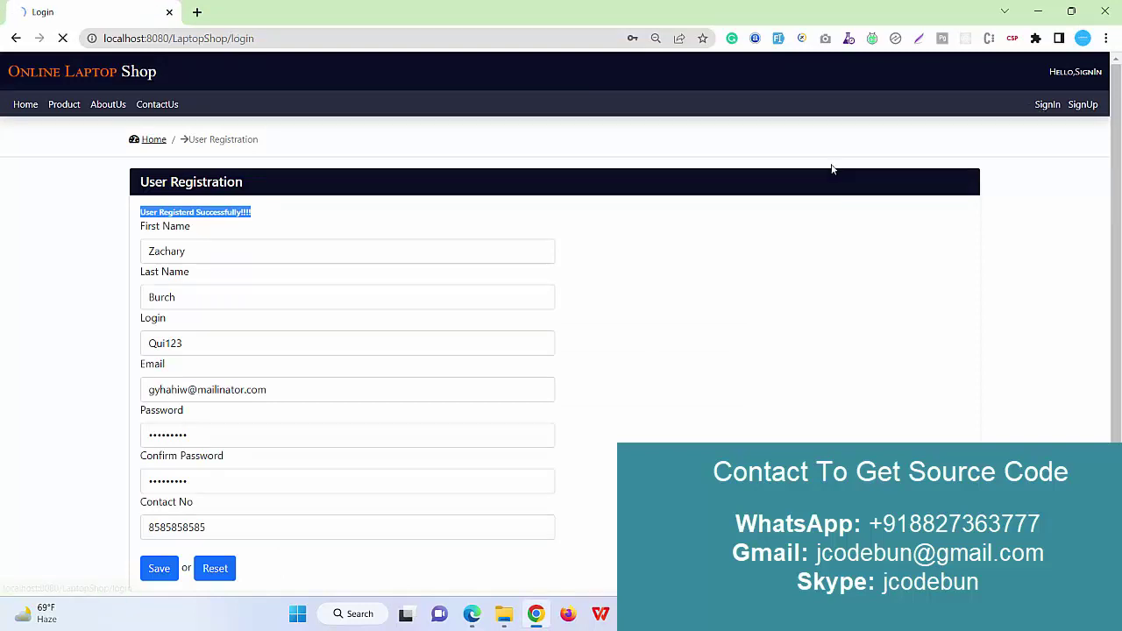
double_click(268, 247)
key(ctrl+v)
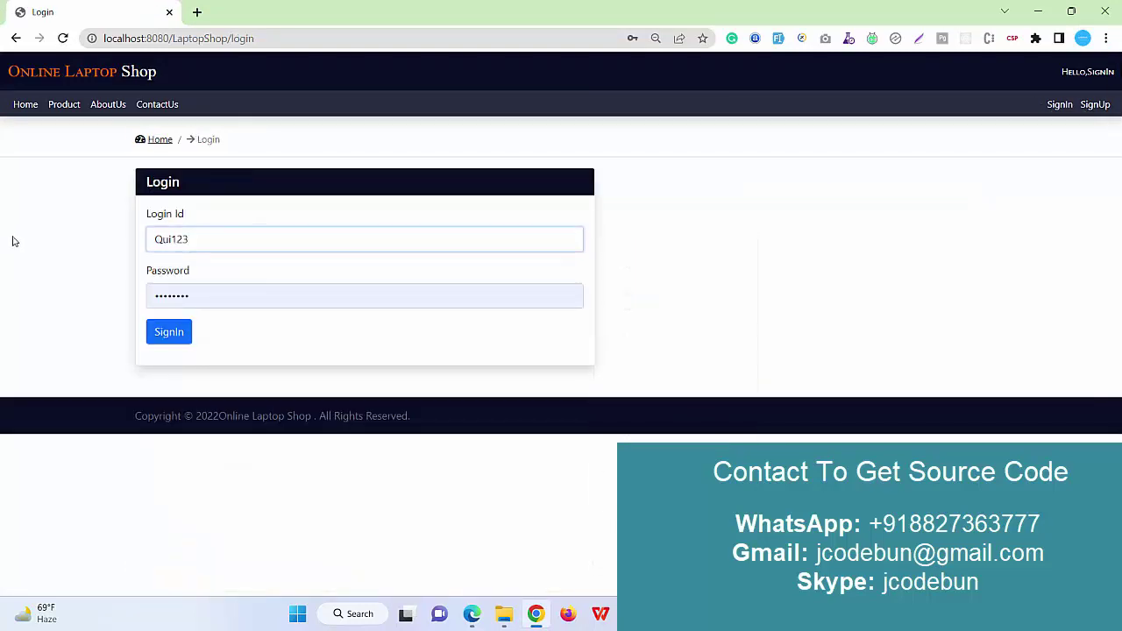
key(alt+Tab)
click(857, 369)
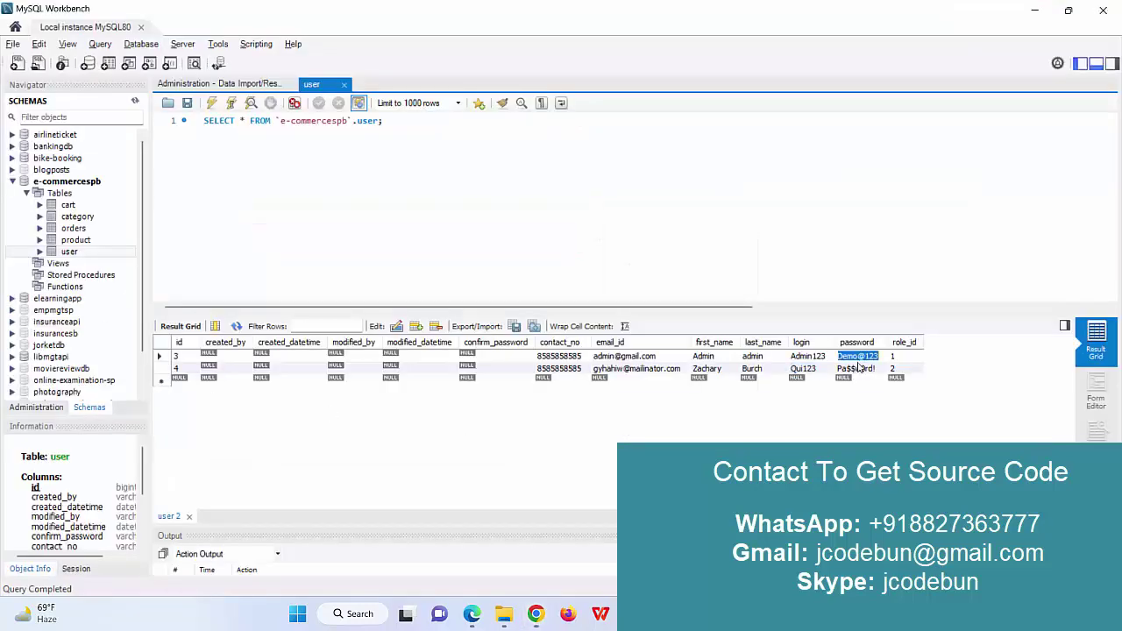
double_click(857, 368)
key(alt+Tab)
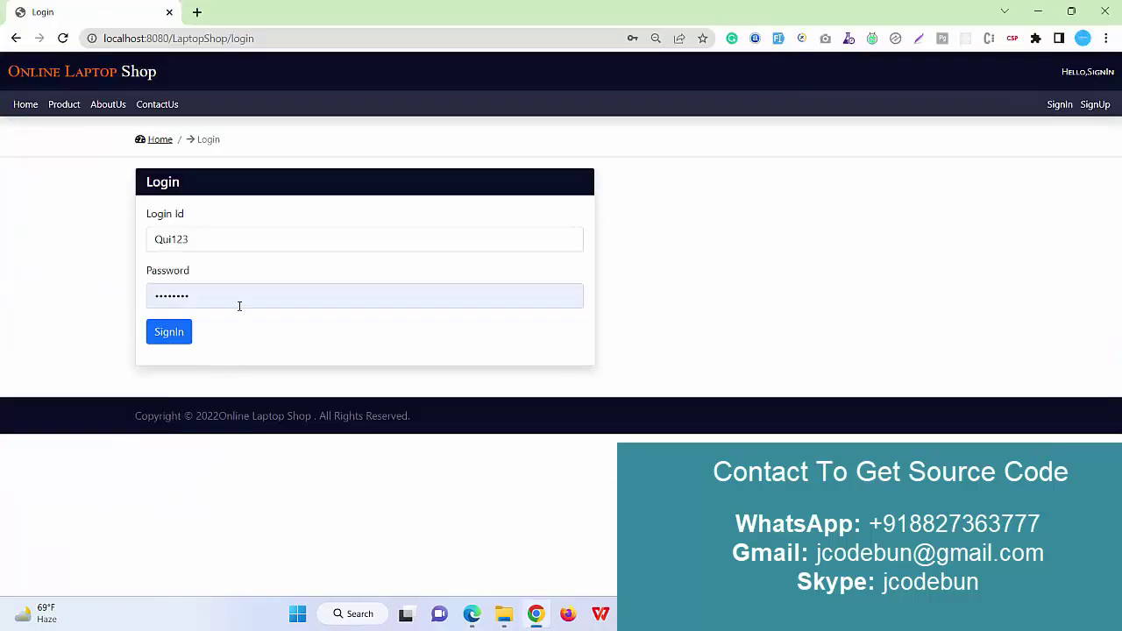
double_click(239, 306)
key(ctrl+v)
click(168, 331)
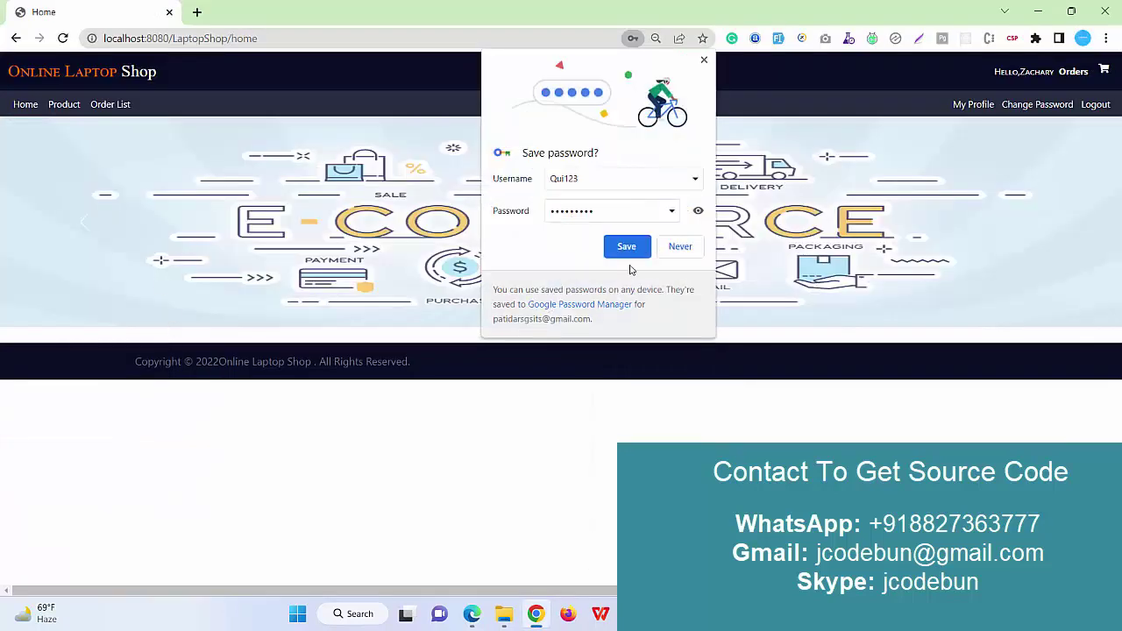
click(626, 246)
Filter the product list by Abc Laptops, xyz laptops and new cat, twice over.
click(58, 125)
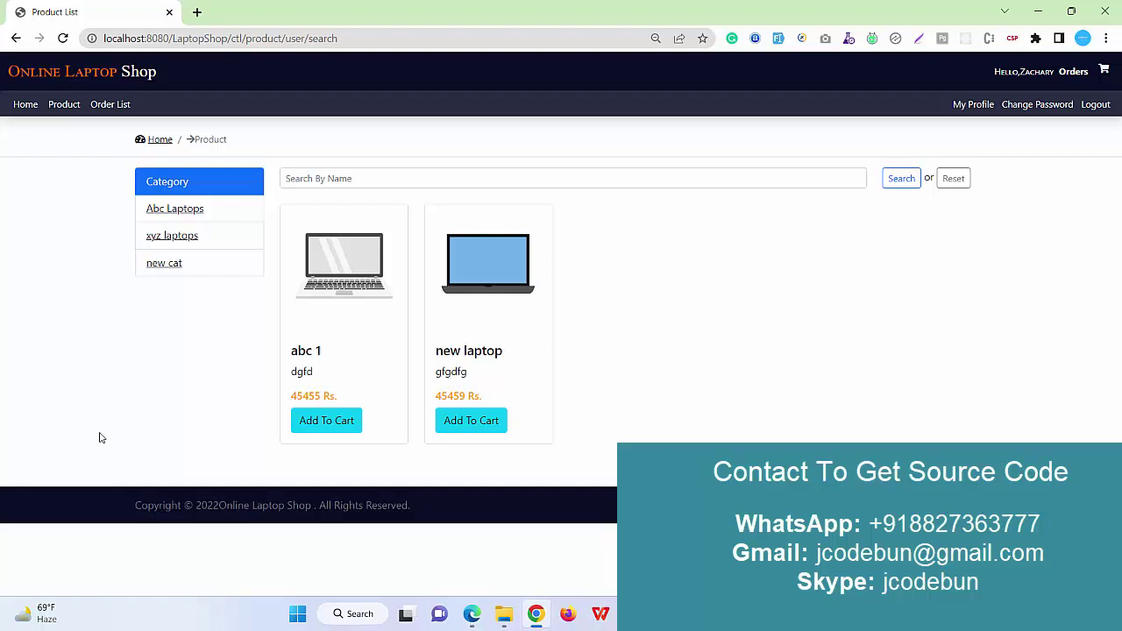
click(180, 219)
click(194, 244)
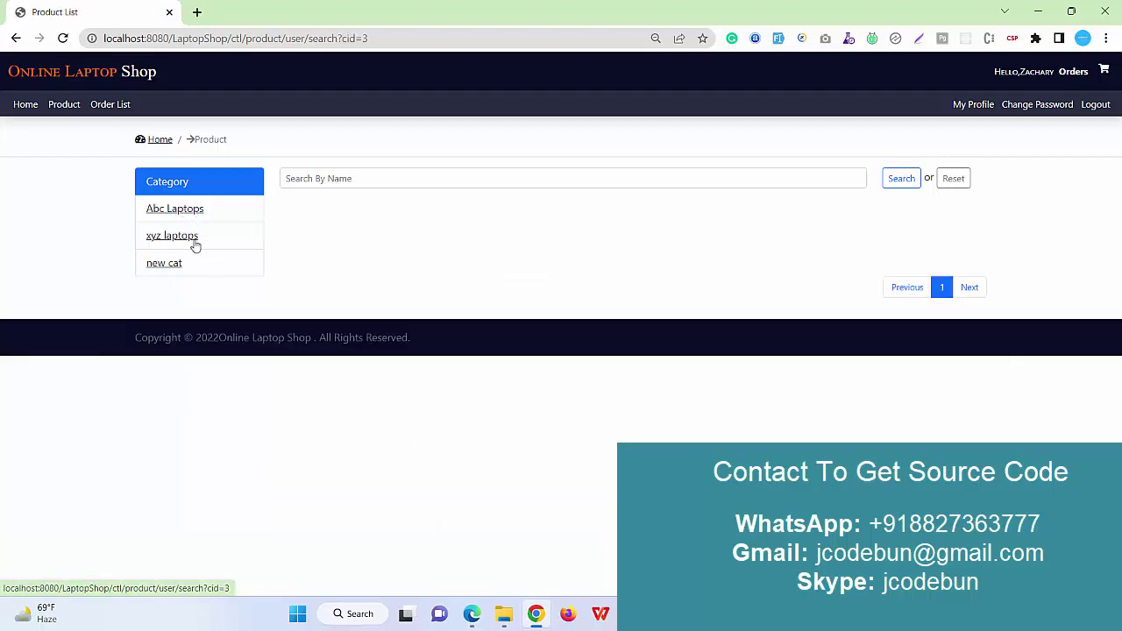
click(156, 268)
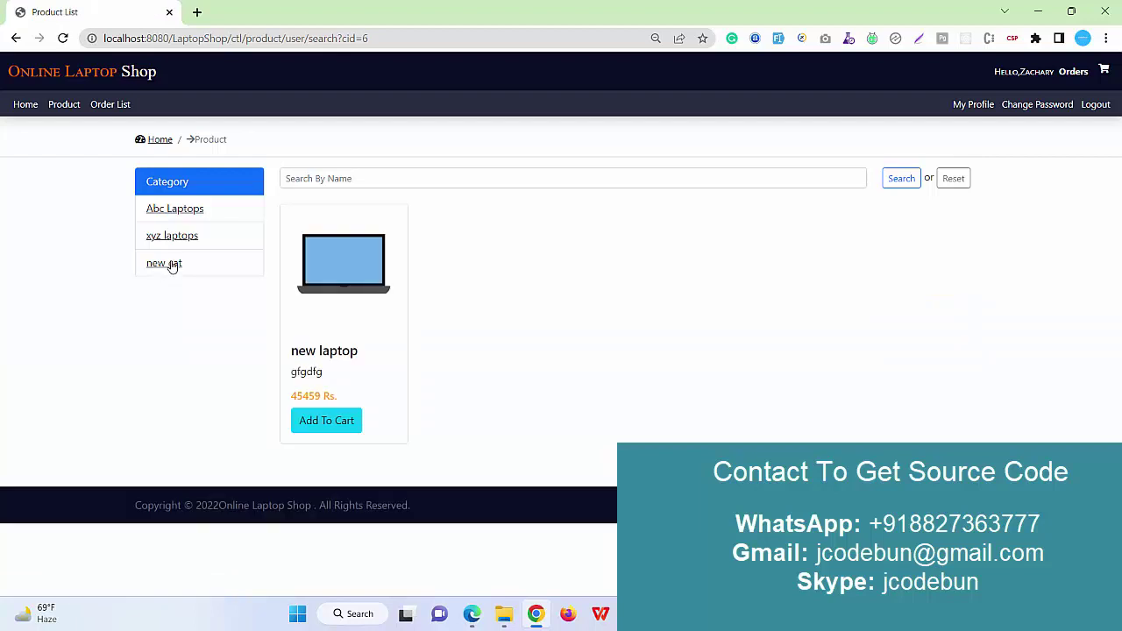
click(174, 210)
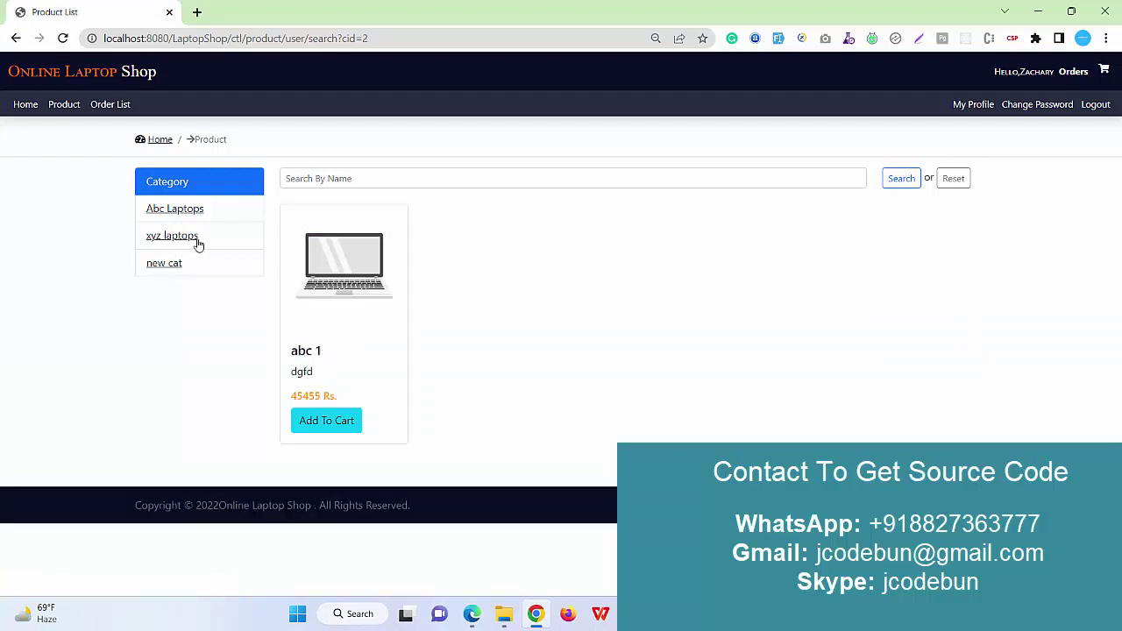
click(177, 238)
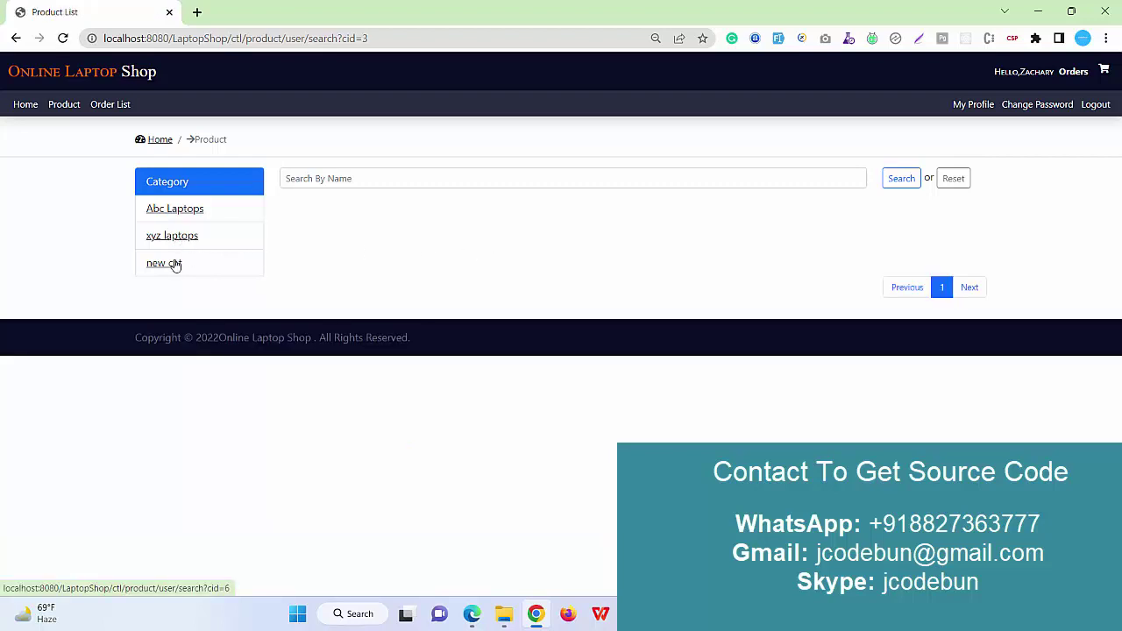
click(174, 263)
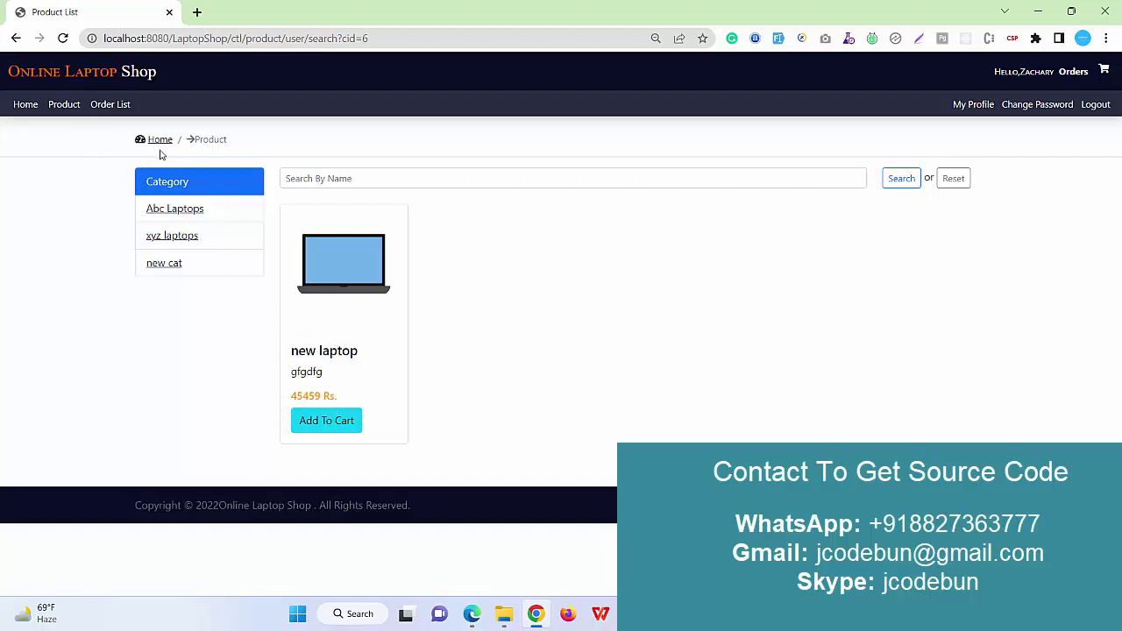
Add the new laptop to the cart and update its quantity to 2, totalling 90918.
click(314, 424)
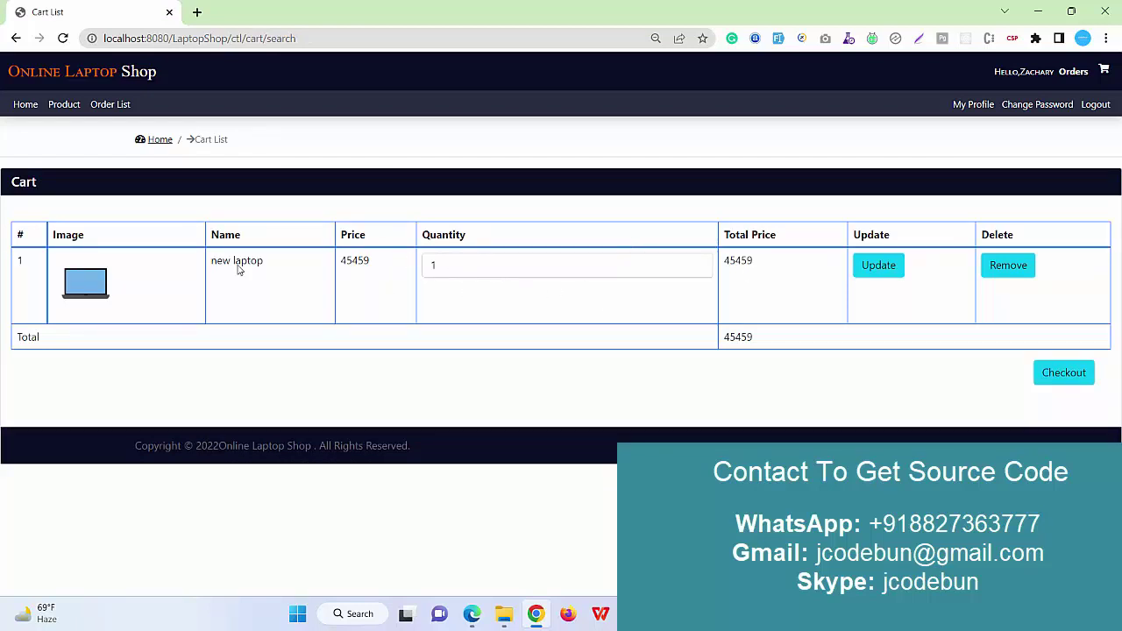
click(483, 265)
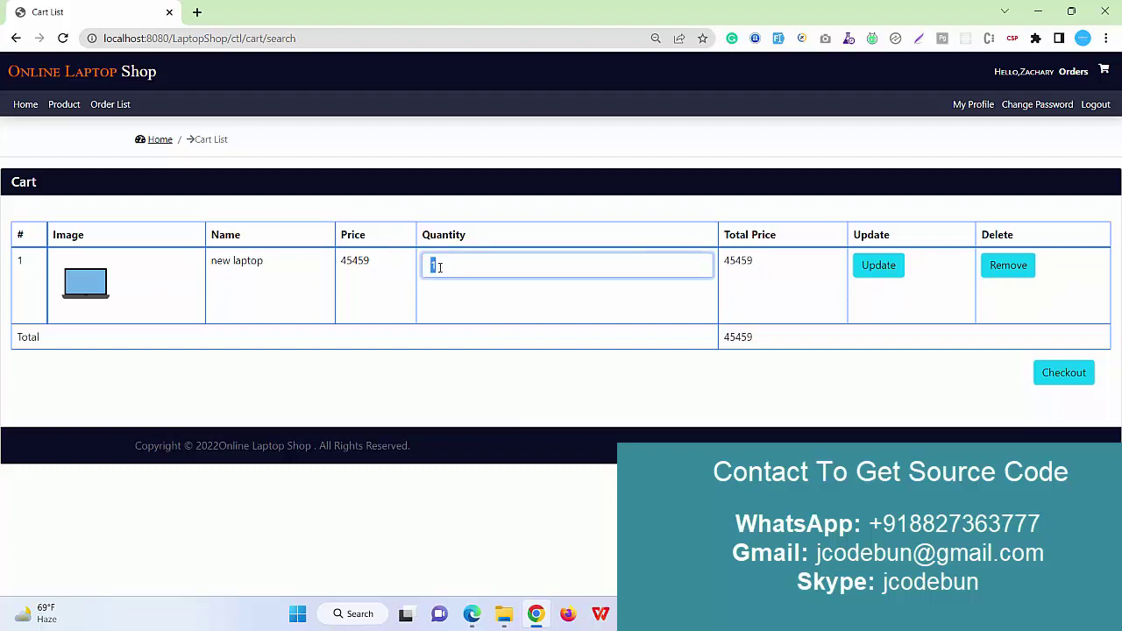
text(2)
click(894, 269)
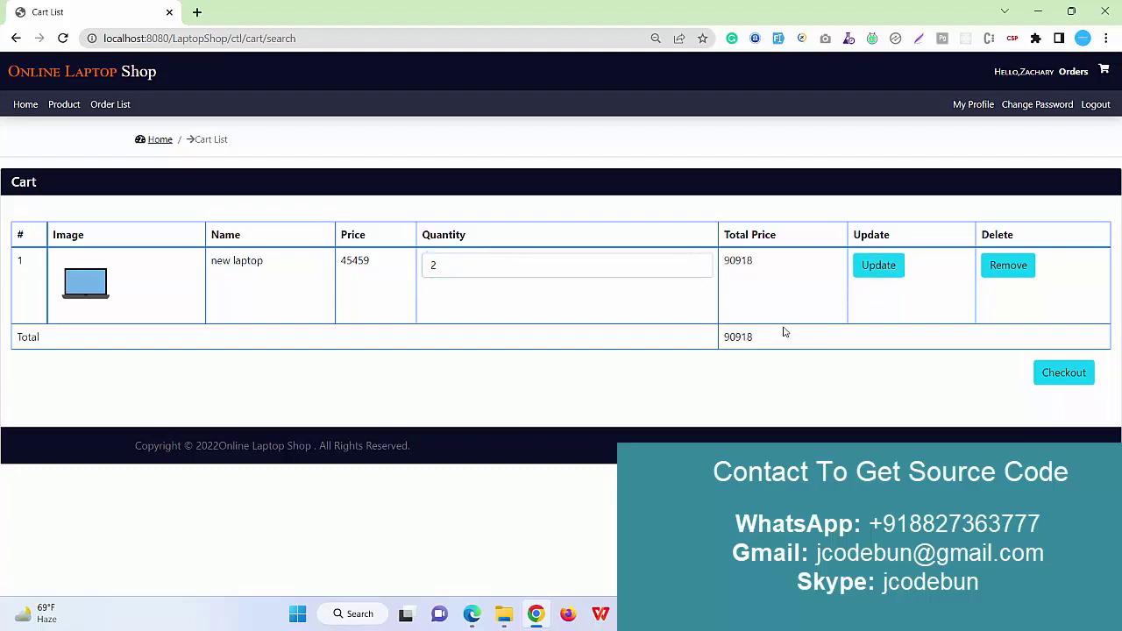
drag(775, 343, 722, 340)
Go to the Check Out page and review the prefilled billing details.
click(1063, 379)
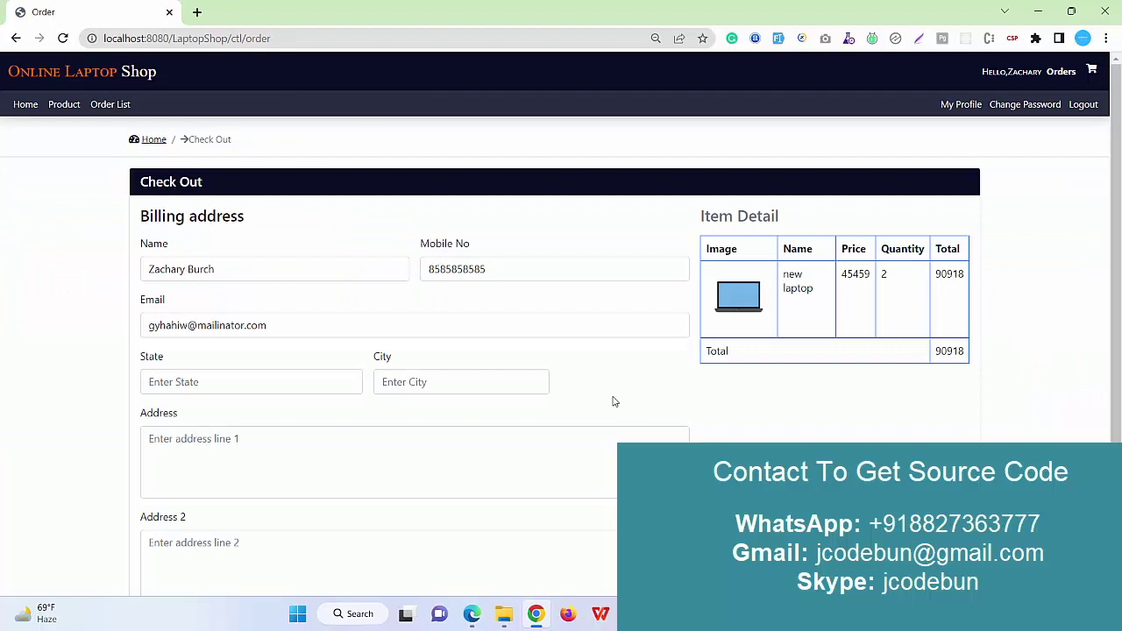
scroll(568, 386, down, 2)
scroll(567, 380, up, 2)
drag(252, 265, 26, 295)
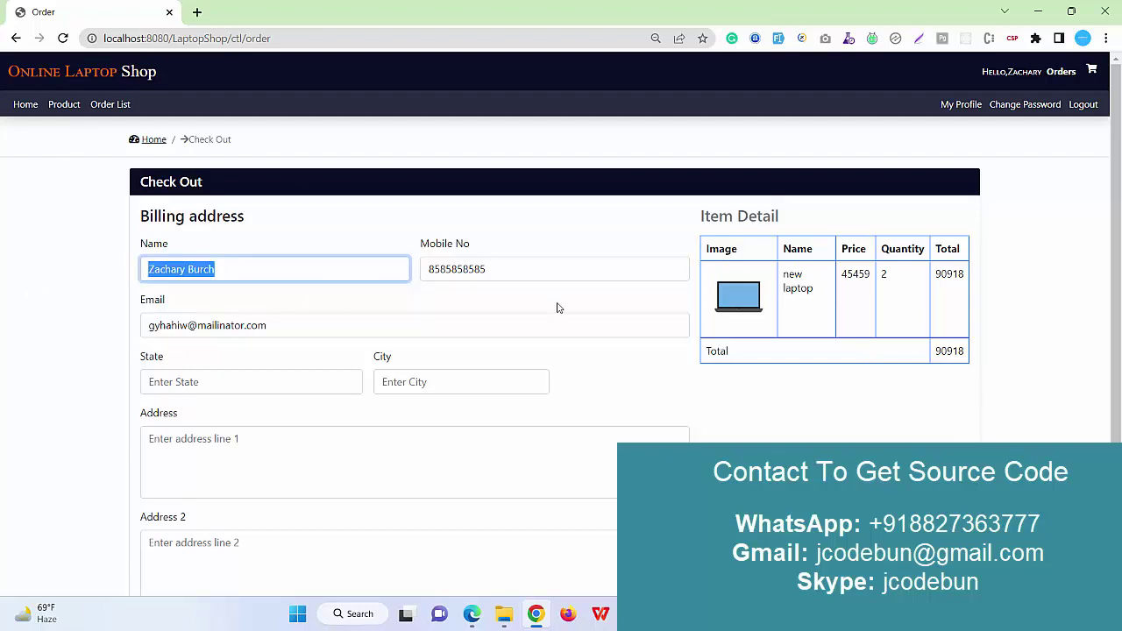
Fill the billing state, city, Address and Address 2 fields with placeholder text.
click(171, 381)
text(sdfsdf)
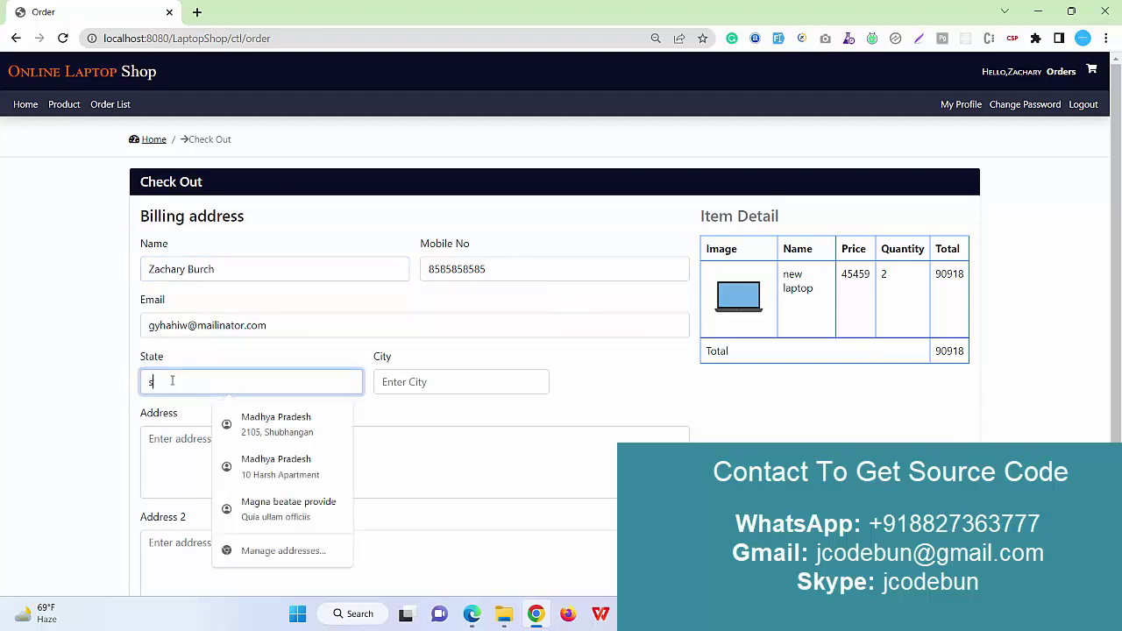
click(404, 382)
text(dsfsdf)
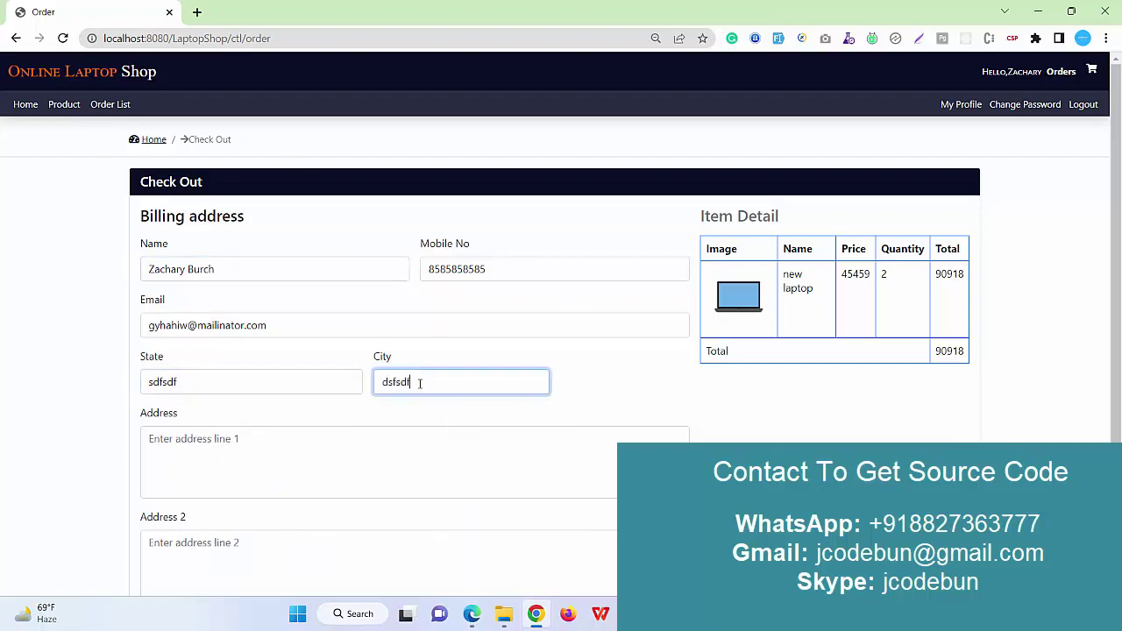
scroll(278, 368, down, 2)
click(256, 353)
text(dsfsf)
click(154, 429)
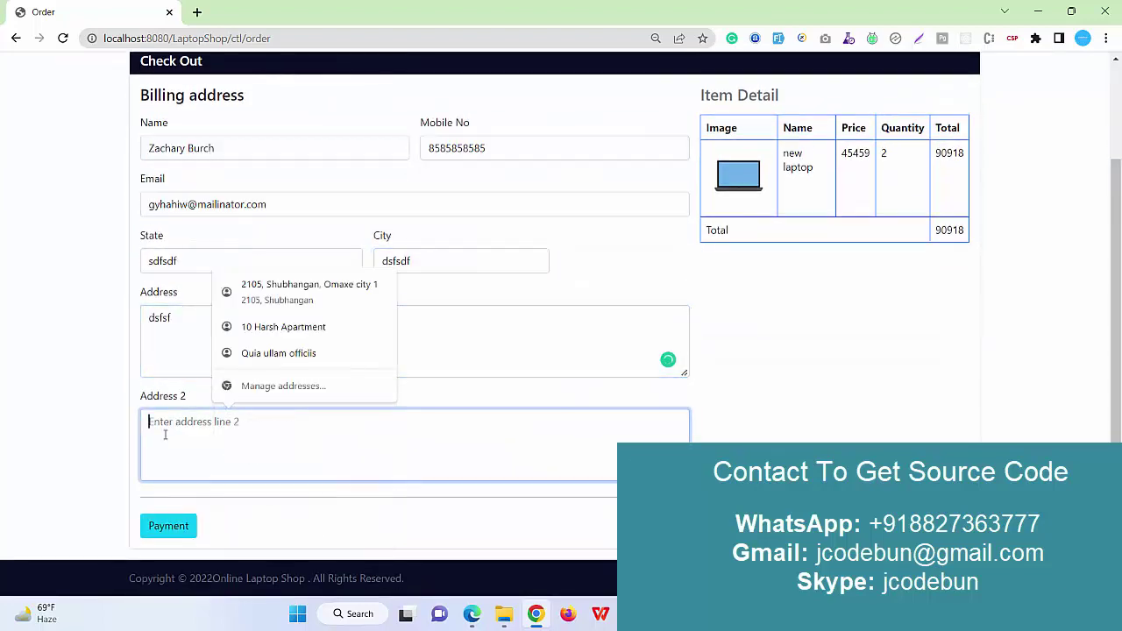
text(sdfsfs)
click(573, 300)
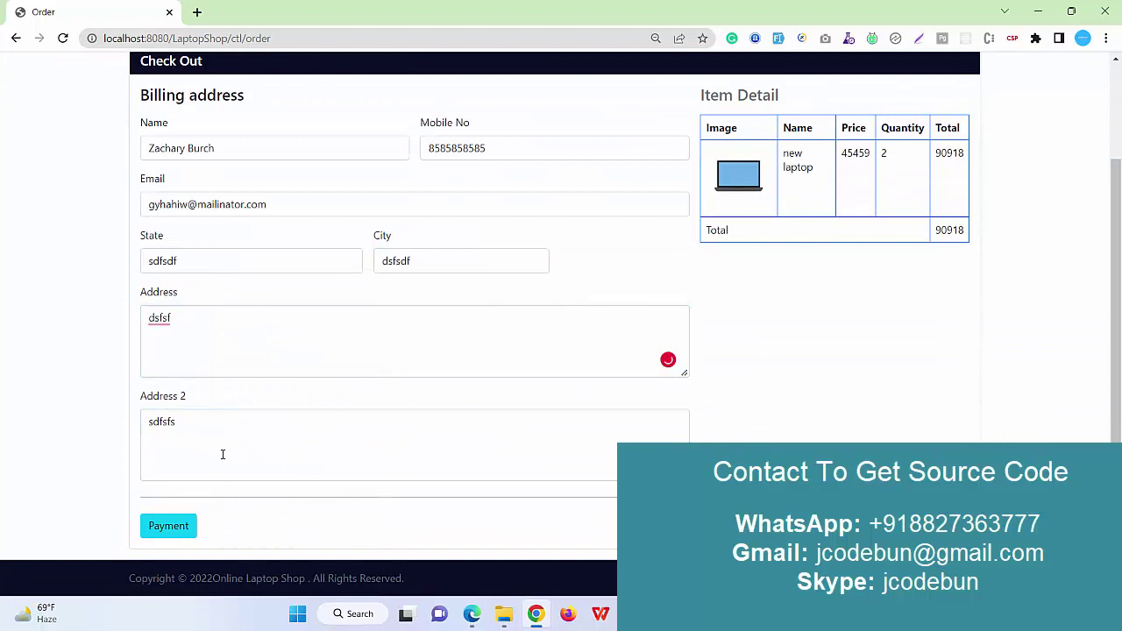
scroll(170, 573, up, 1)
scroll(176, 546, down, 1)
On the Payment page choose By Card and enter the card number and holder name.
click(171, 531)
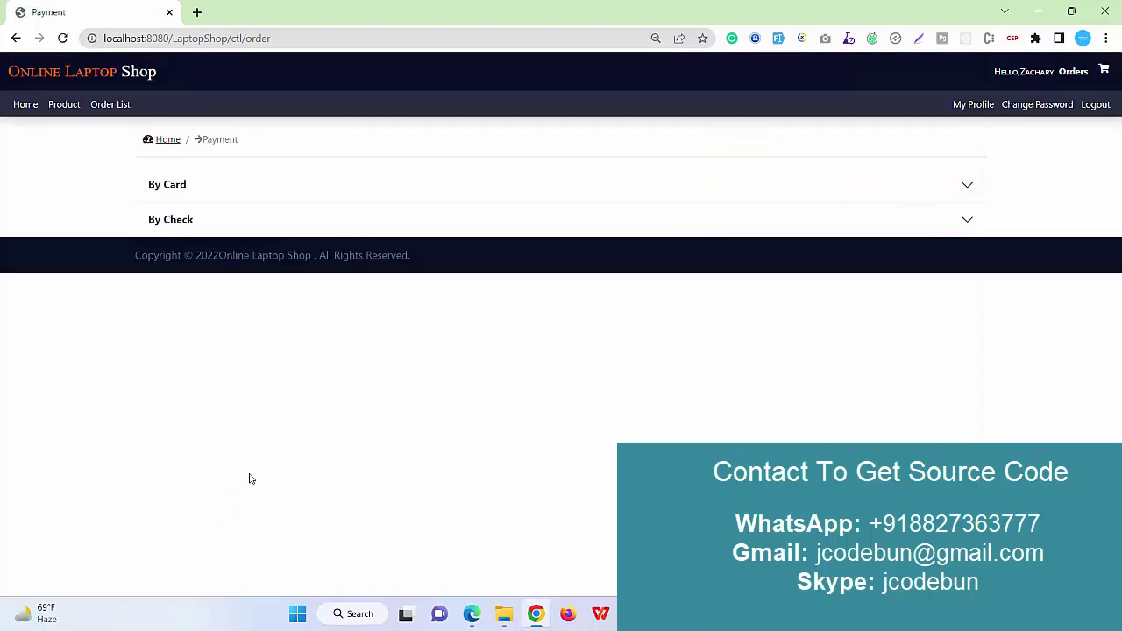
click(268, 193)
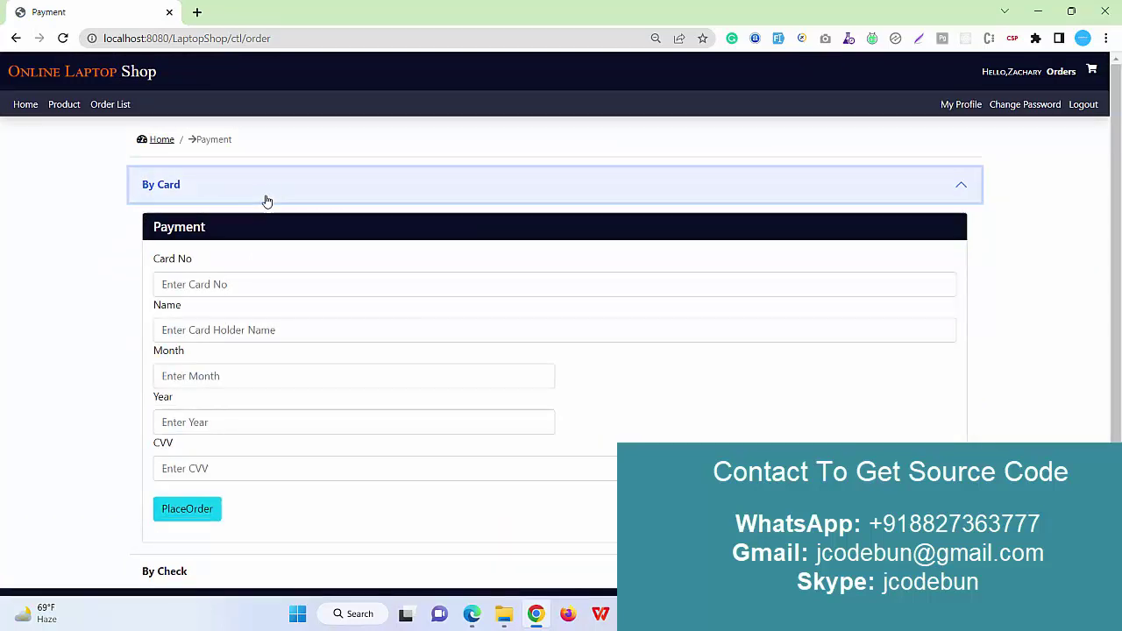
scroll(266, 202, down, 1)
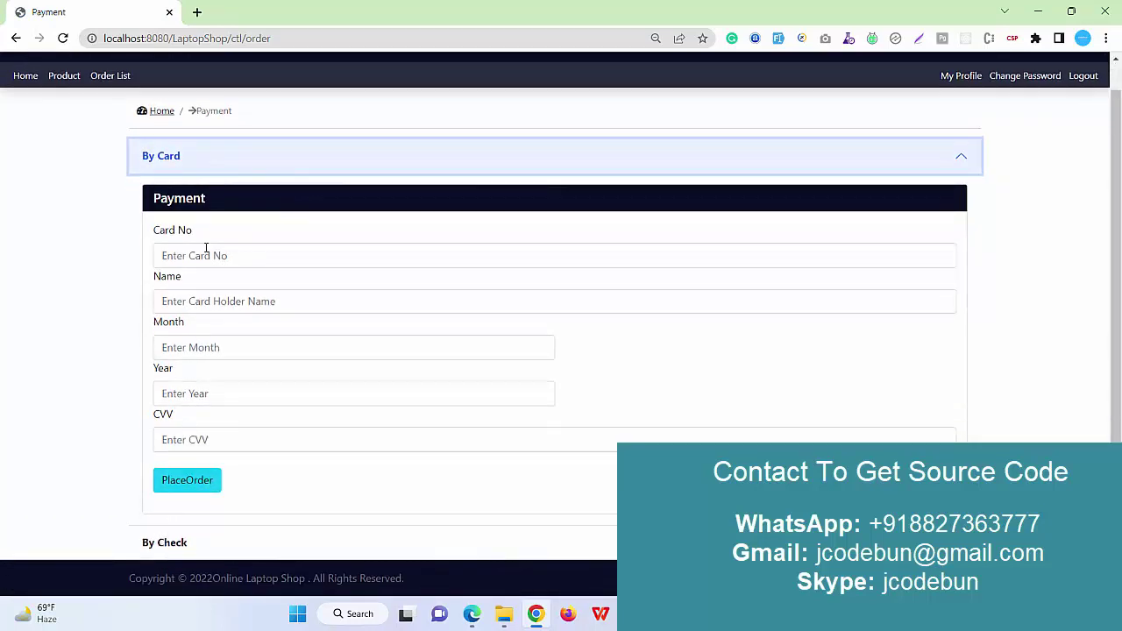
click(233, 255)
text(7547574)
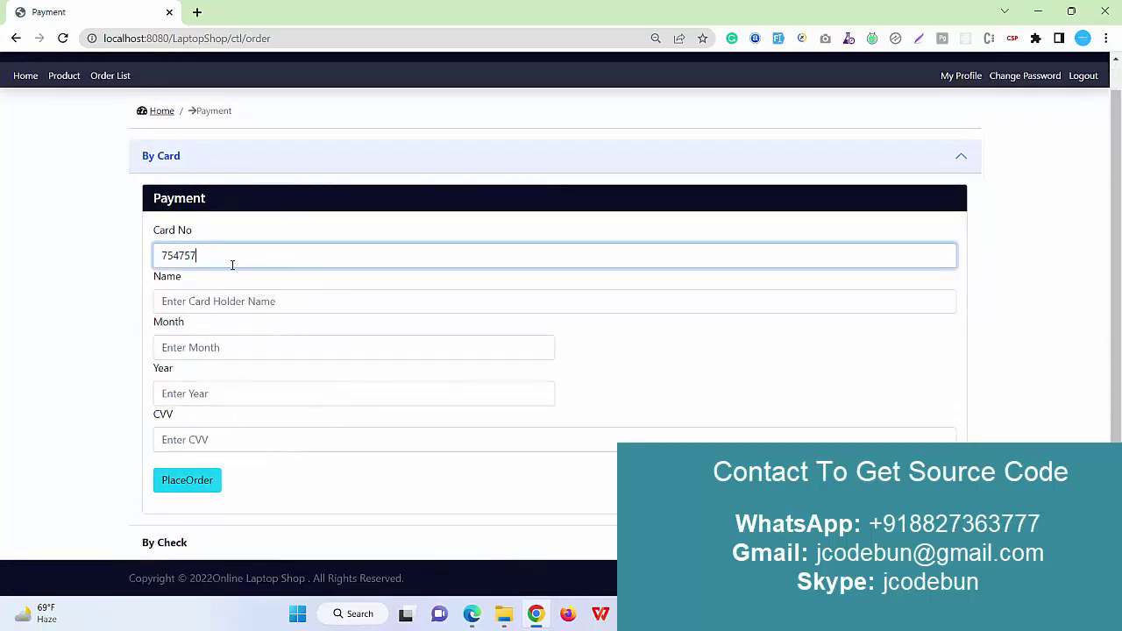
click(223, 299)
text(gdfg)
Set the card expiry to 08/2023, enter the CVV, and place the order.
click(201, 347)
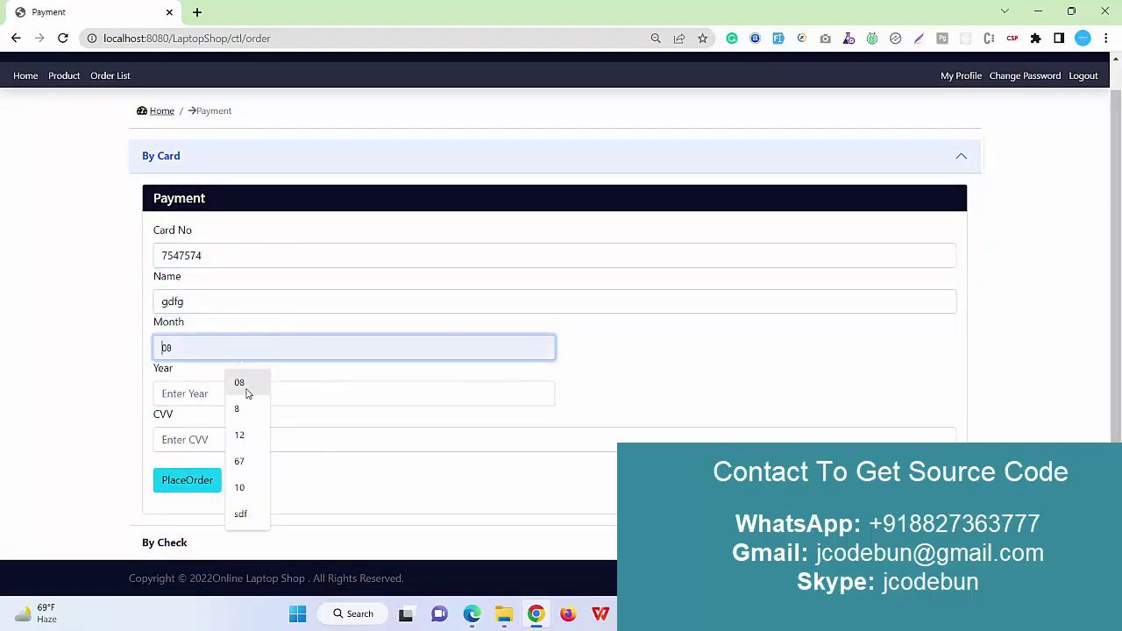
click(245, 391)
click(220, 396)
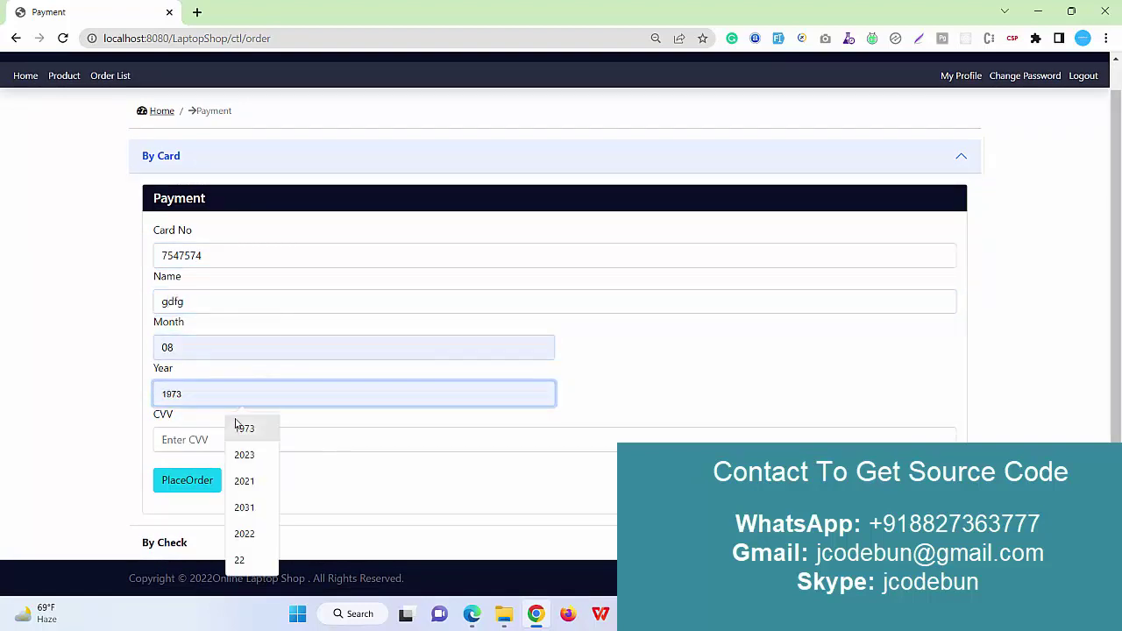
click(238, 453)
click(219, 439)
text(456)
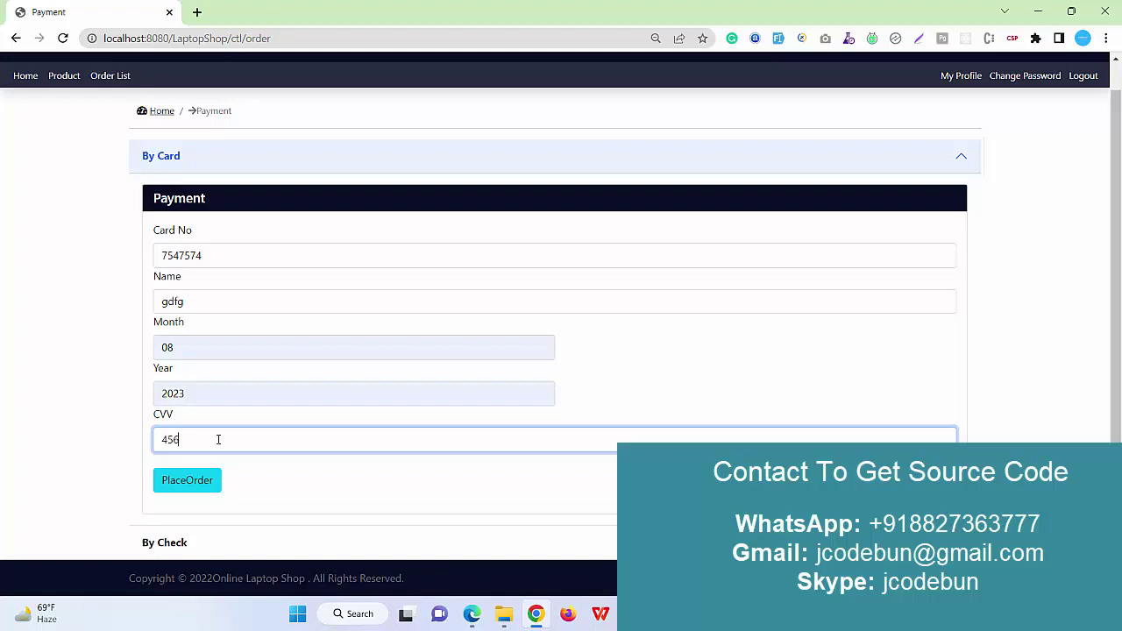
click(201, 479)
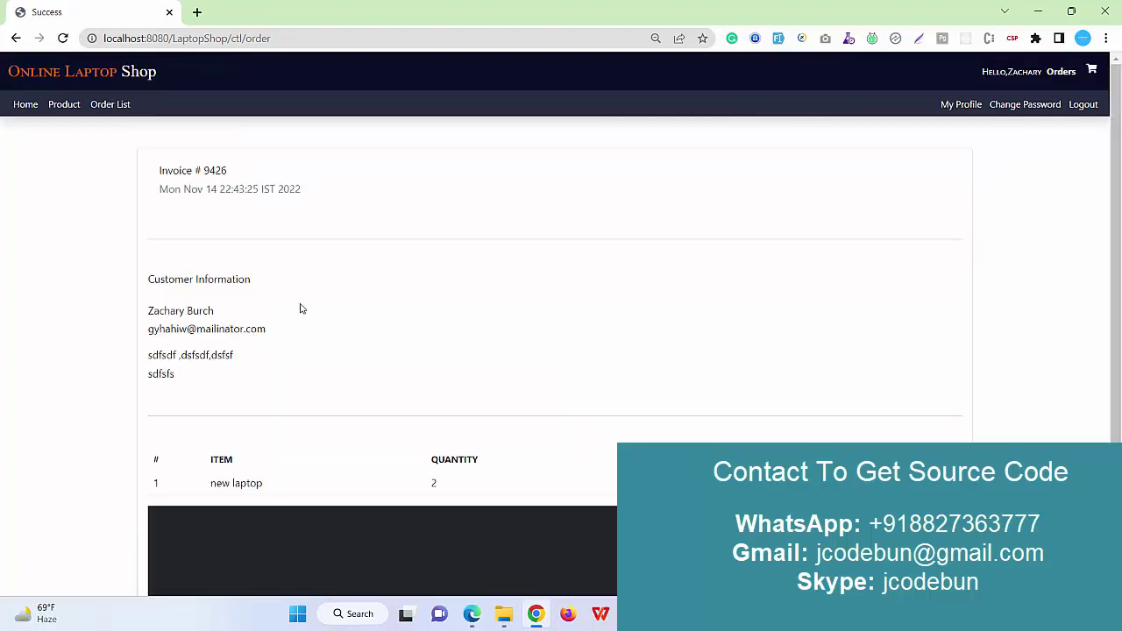
Review the invoice, then inspect the new order 9426 row in the Order List.
scroll(310, 310, down, 2)
scroll(333, 311, up, 2)
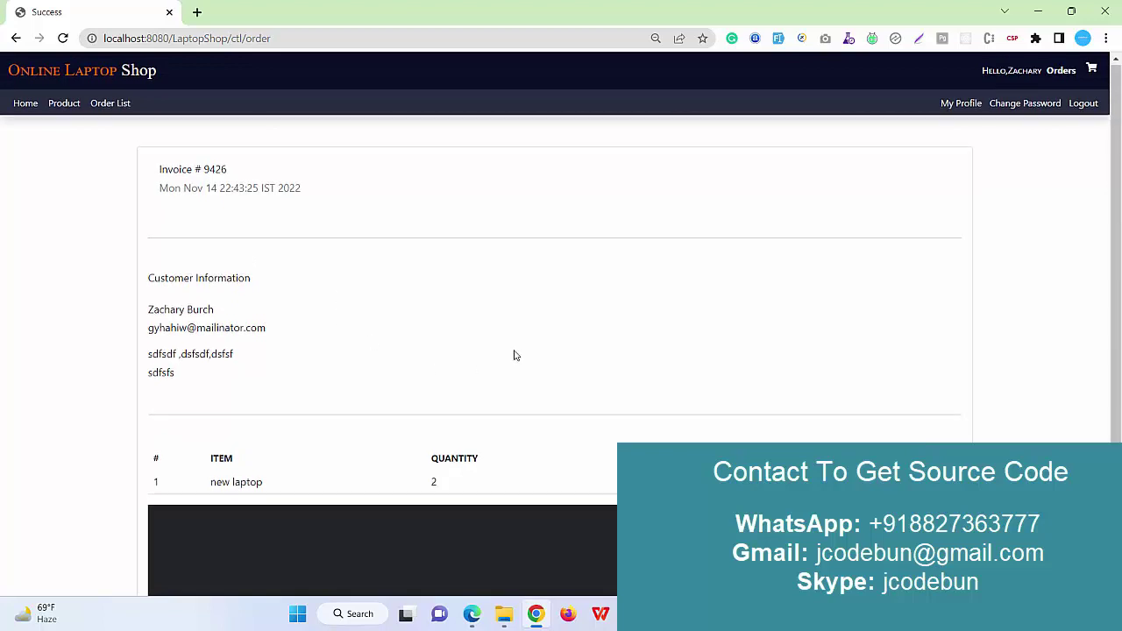
scroll(514, 355, down, 2)
scroll(473, 298, up, 2)
scroll(503, 370, down, 1)
scroll(586, 348, up, 1)
scroll(360, 293, down, 2)
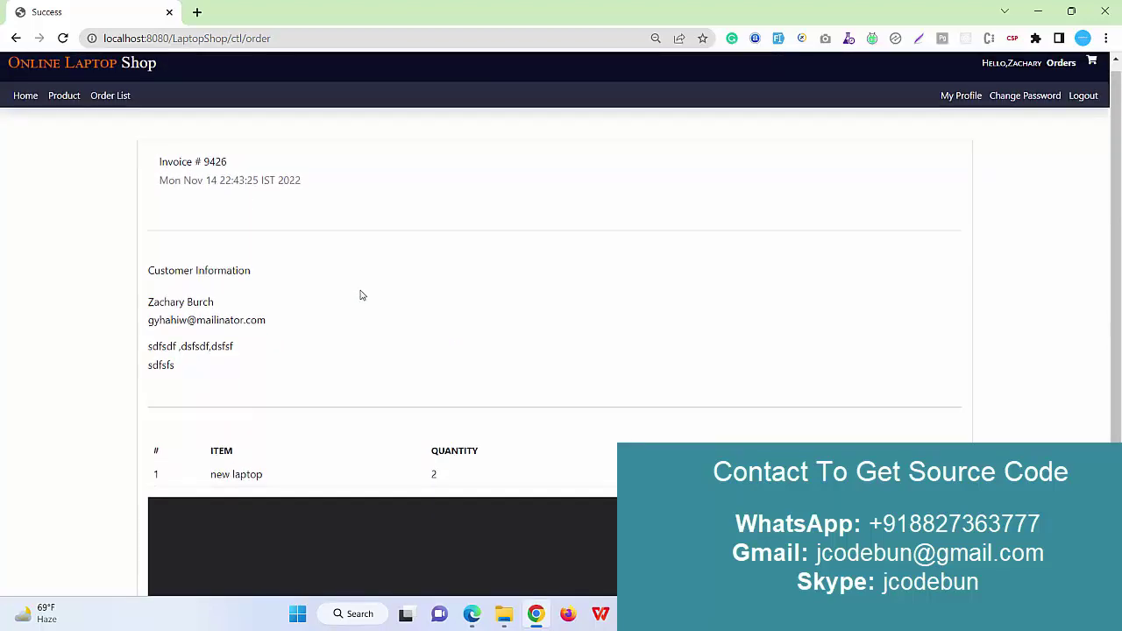
scroll(395, 303, up, 2)
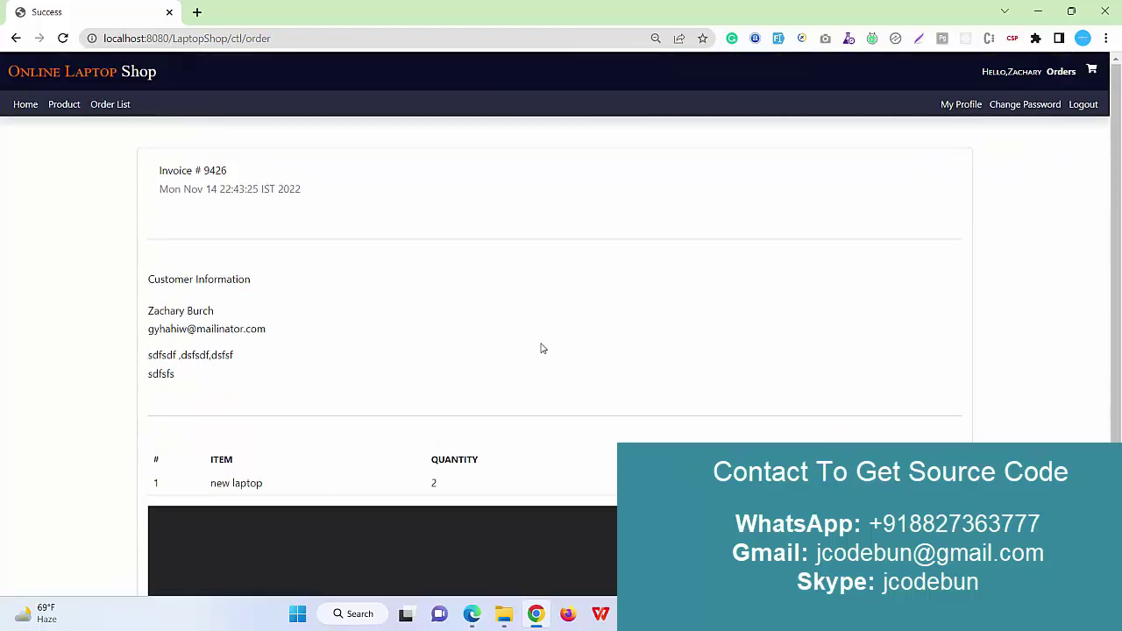
click(115, 105)
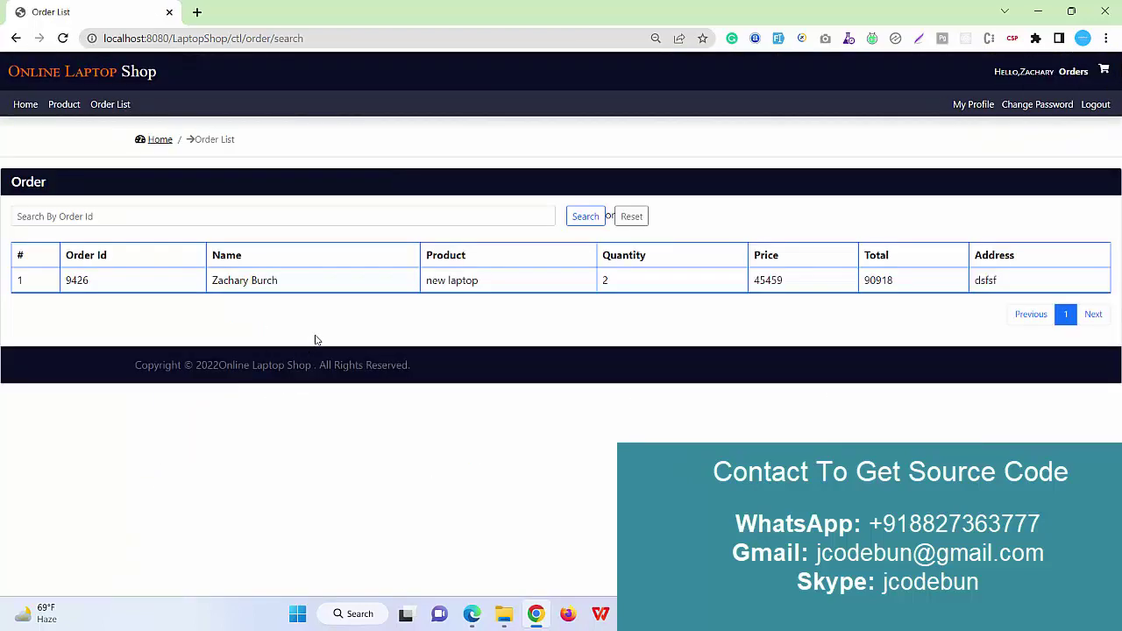
drag(1007, 288, 30, 291)
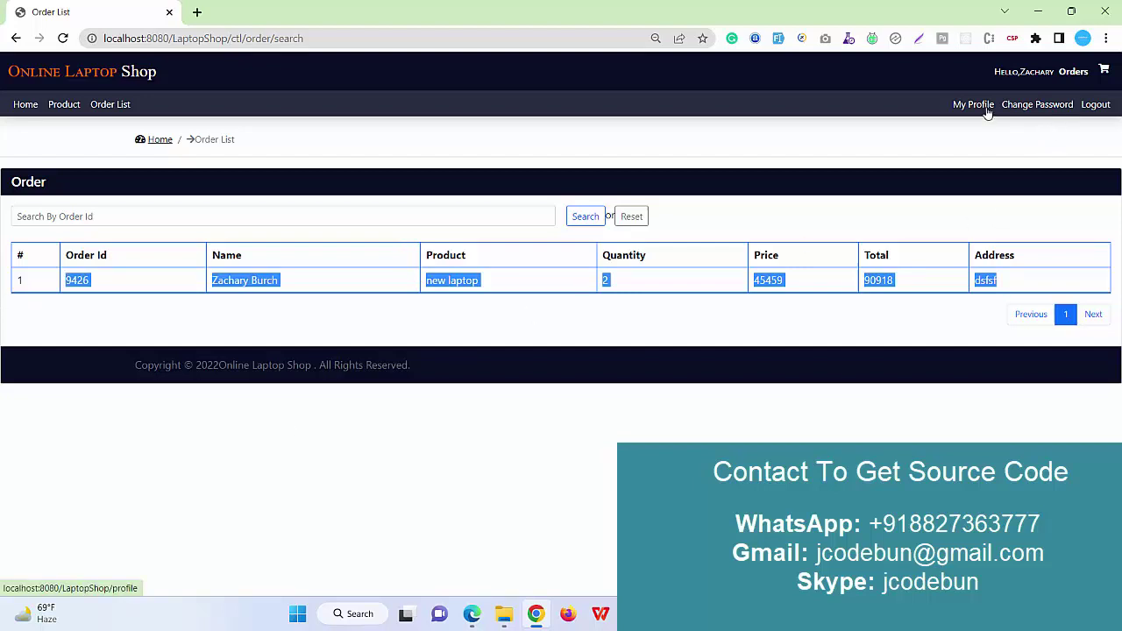
drag(1047, 283, 53, 288)
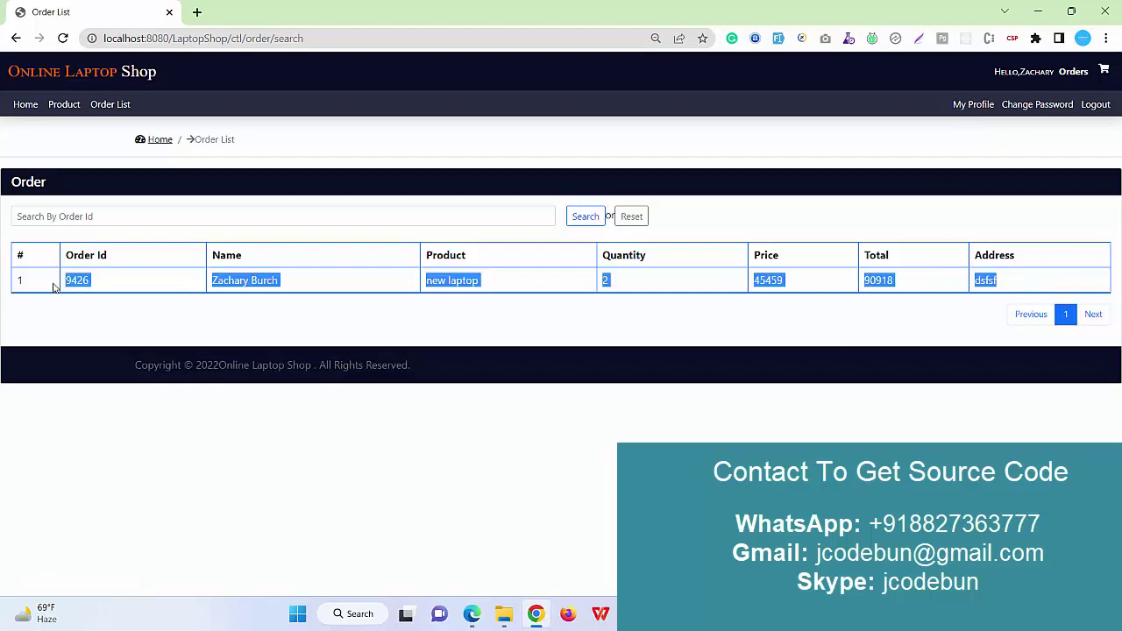
click(154, 213)
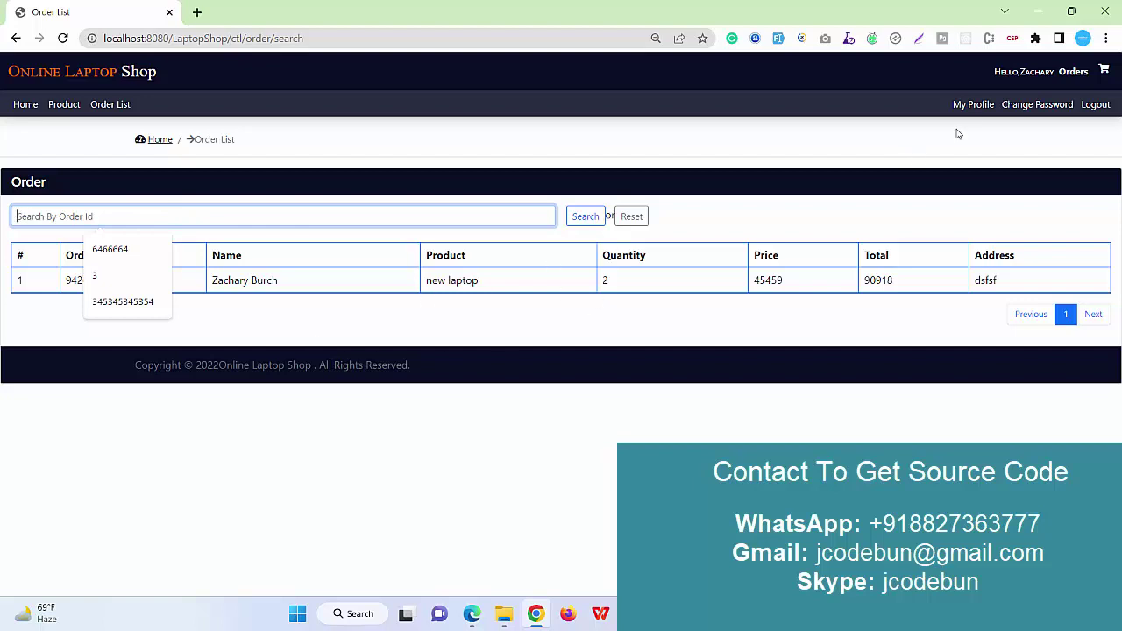
Visit My Profile and Change Password, then log out of the customer account.
click(985, 106)
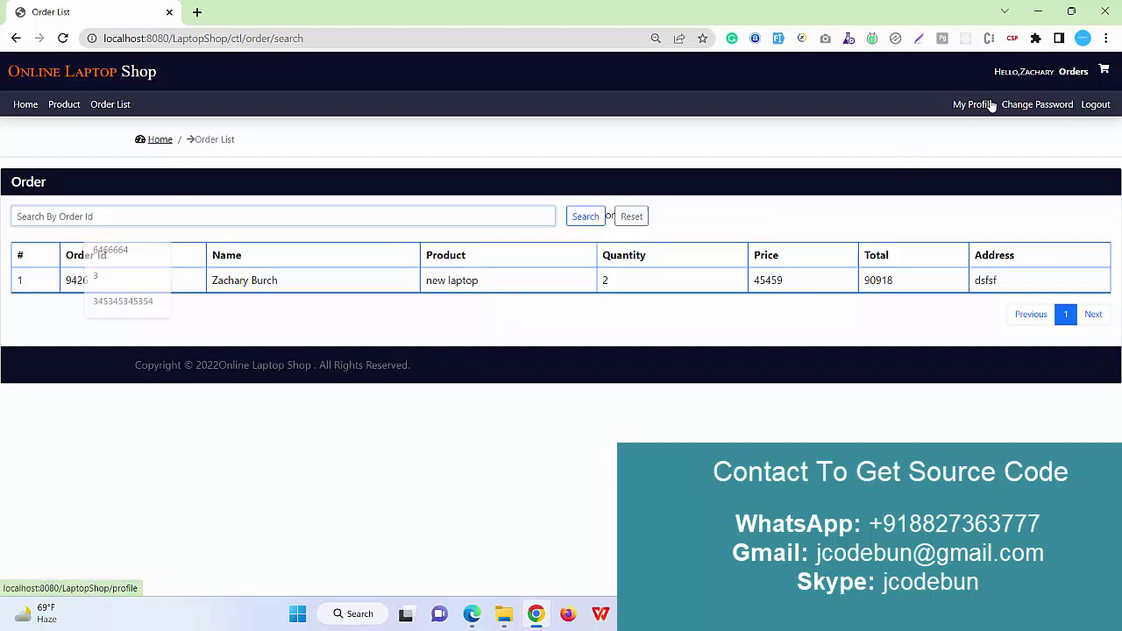
click(1013, 115)
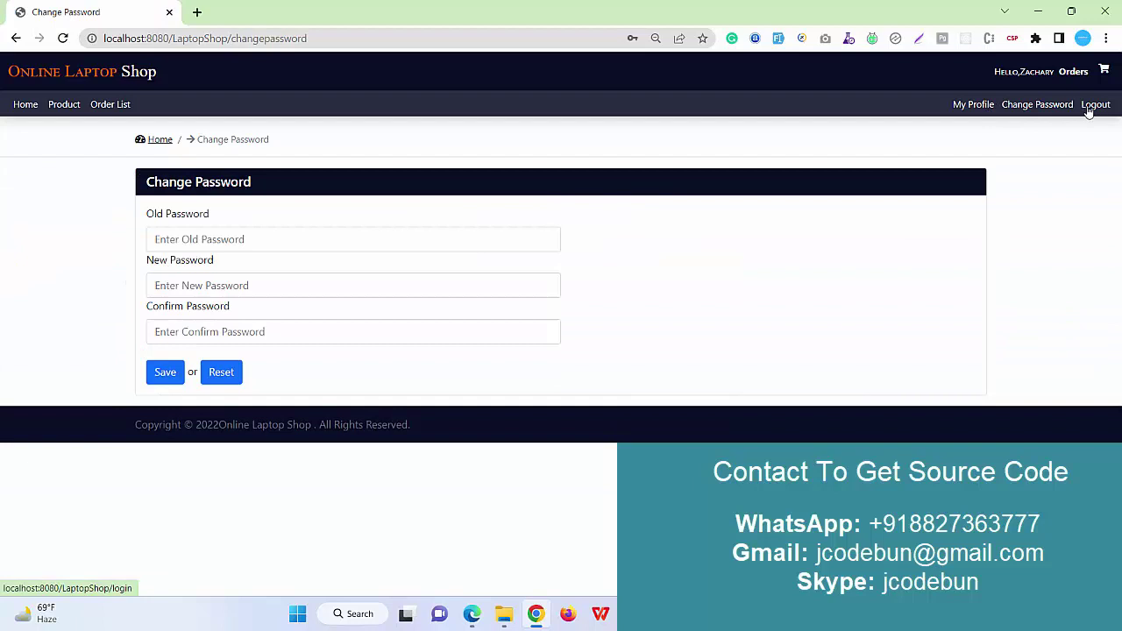
click(1089, 104)
Sign back in as administrator using the saved login and view the product list.
double_click(274, 242)
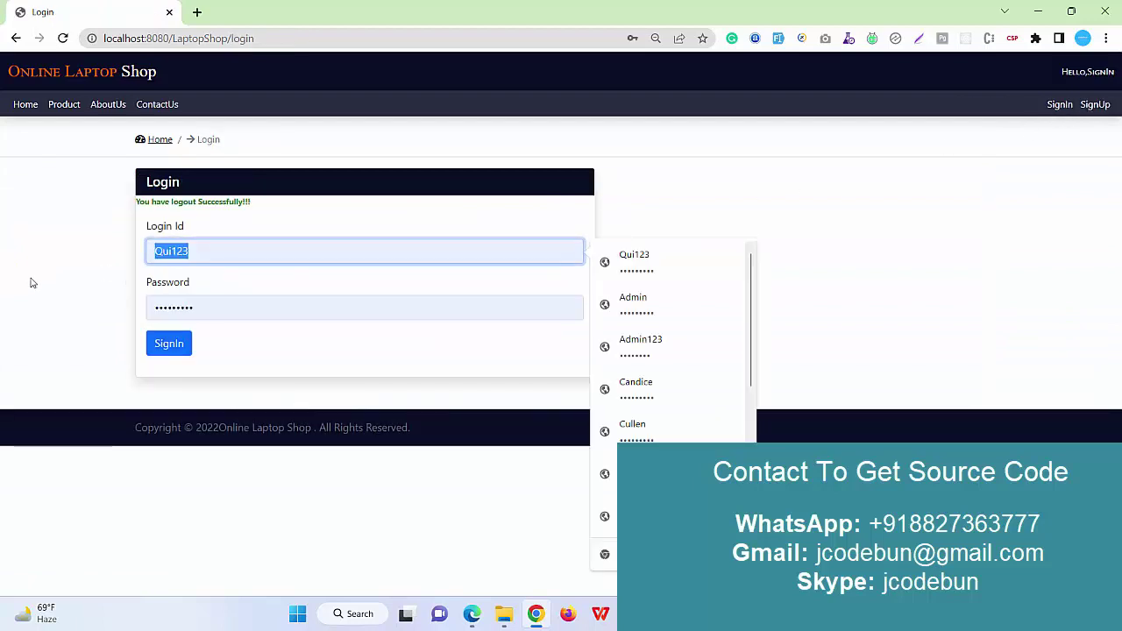
click(640, 346)
click(152, 344)
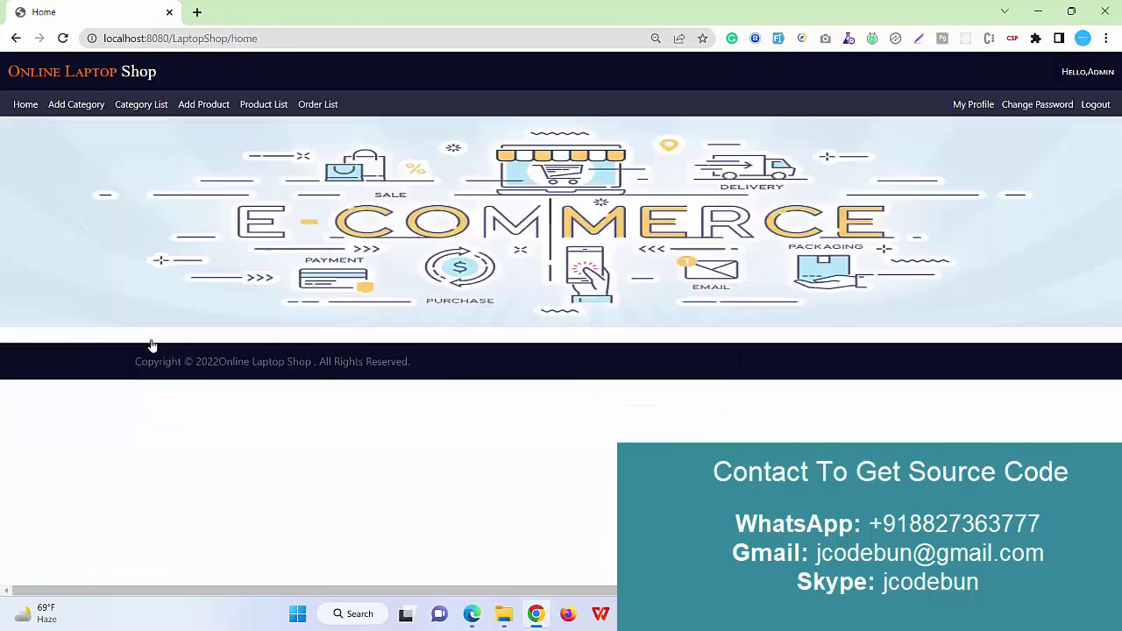
click(205, 106)
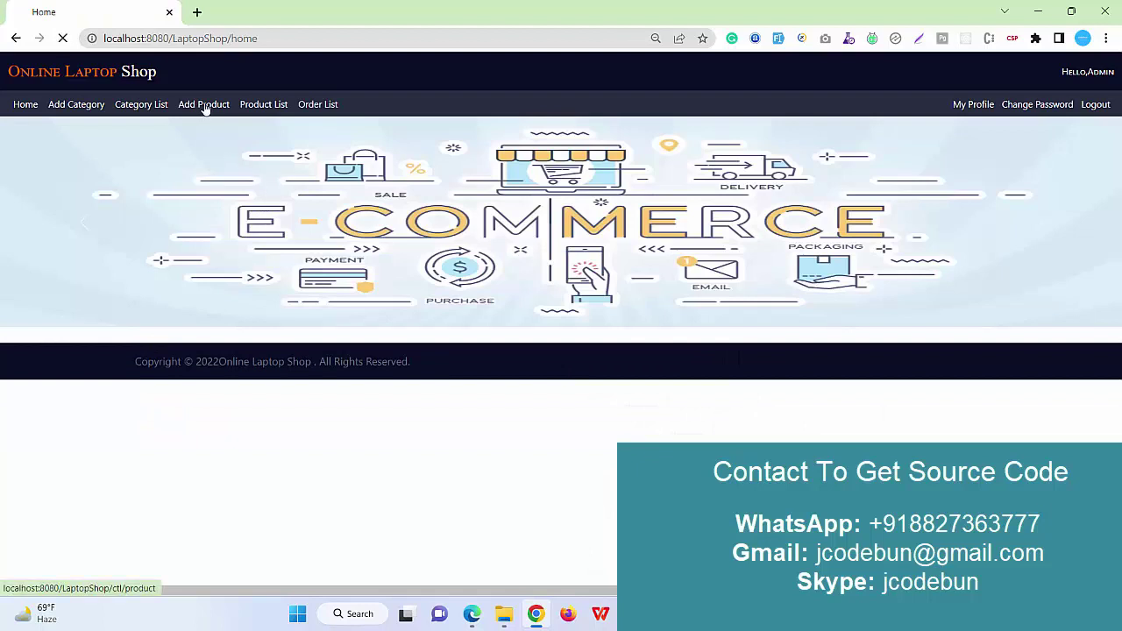
click(262, 106)
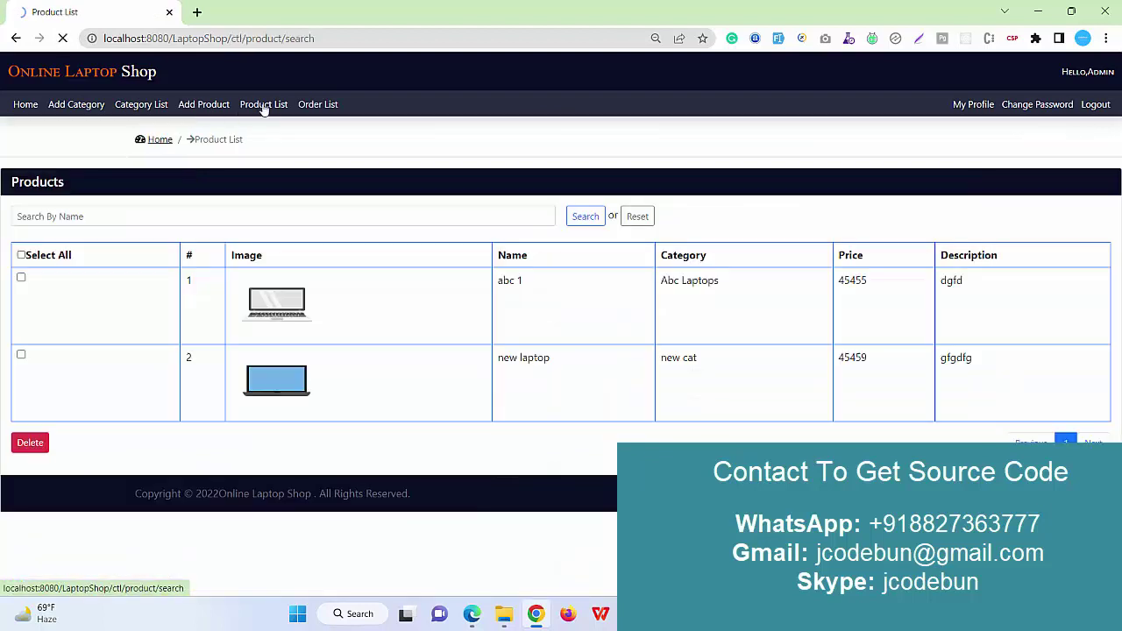
Enter a new product: category xyz laptops, name dfgdfg, price 50000, description dfdsf.
click(192, 109)
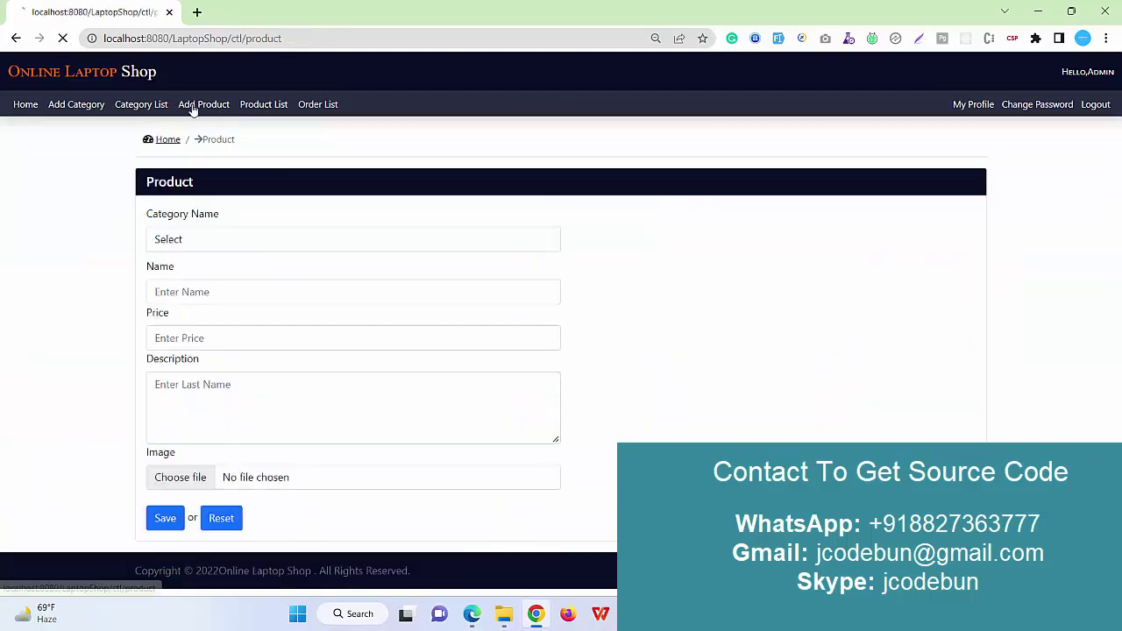
click(196, 245)
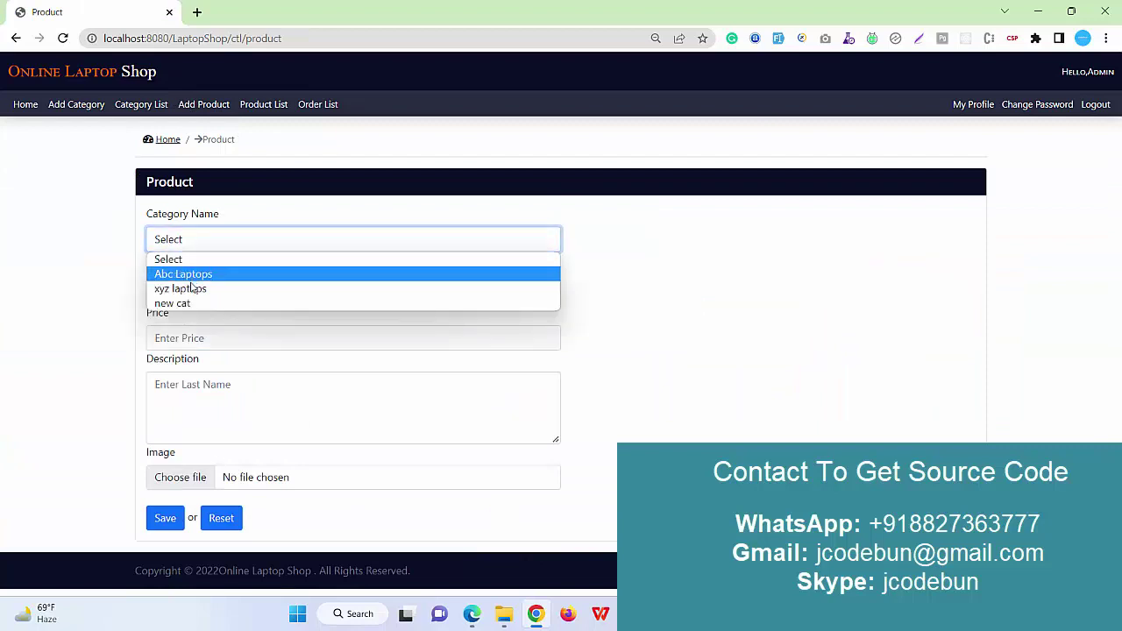
click(191, 288)
click(190, 290)
text(dfgdfg)
click(167, 338)
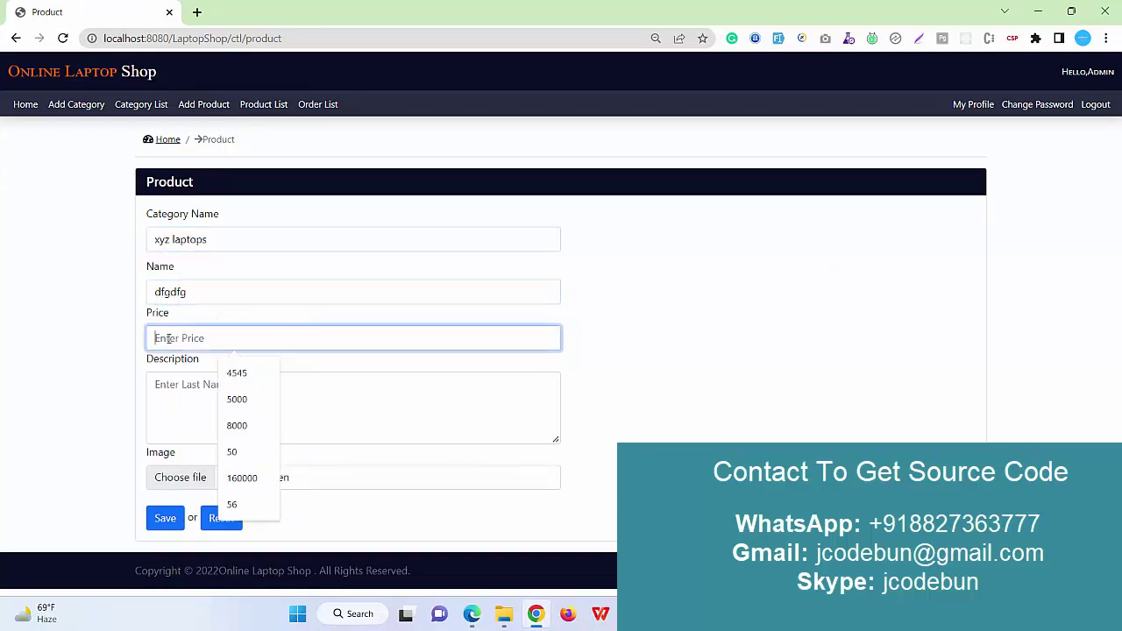
text(50000)
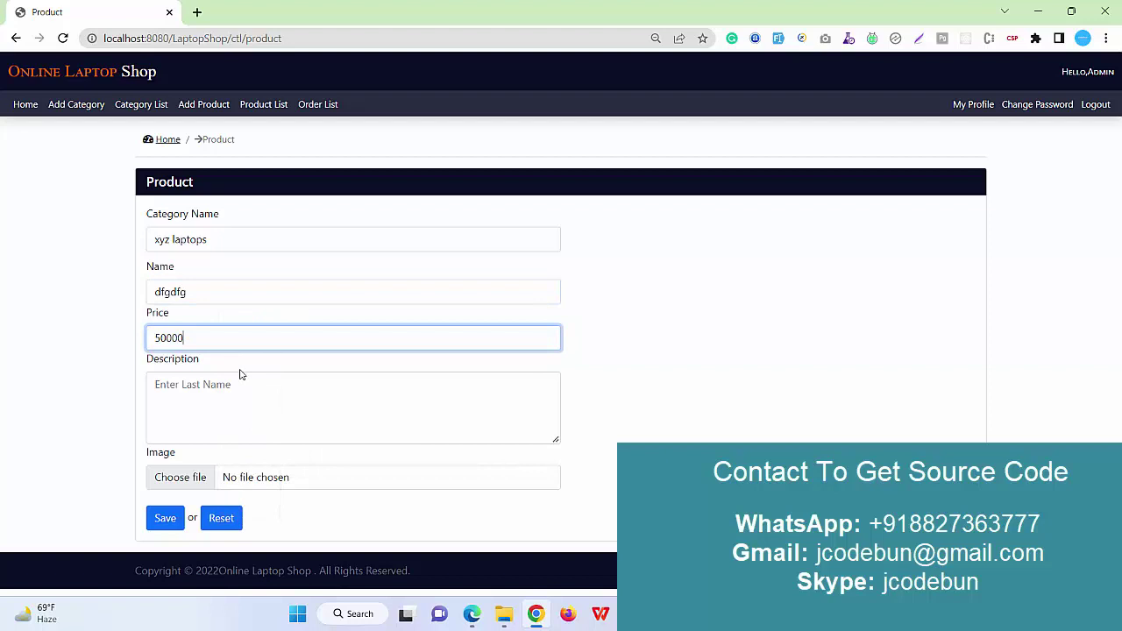
click(194, 416)
text(dfdsf)
Attach images.png as the product image, save the product, and get a blank product form.
click(179, 477)
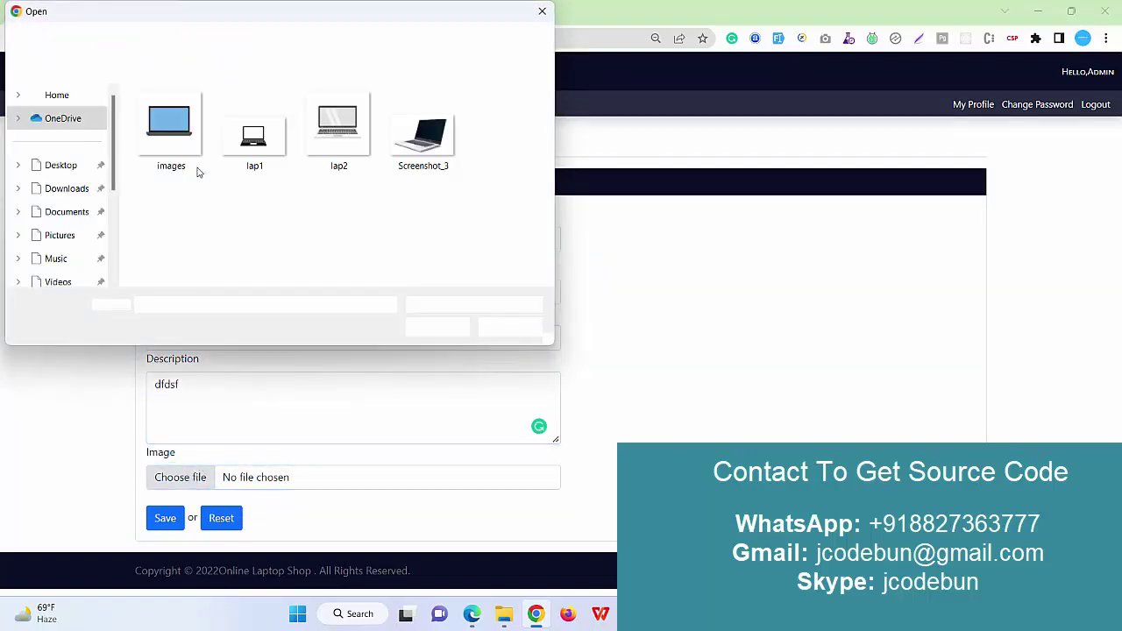
click(186, 141)
click(412, 328)
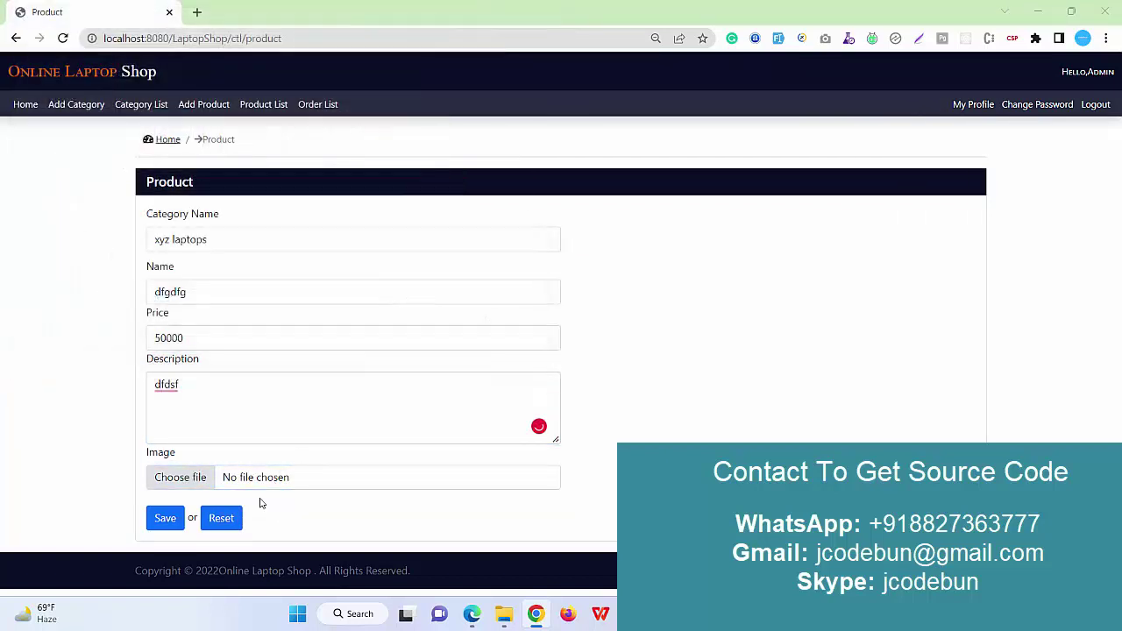
click(164, 517)
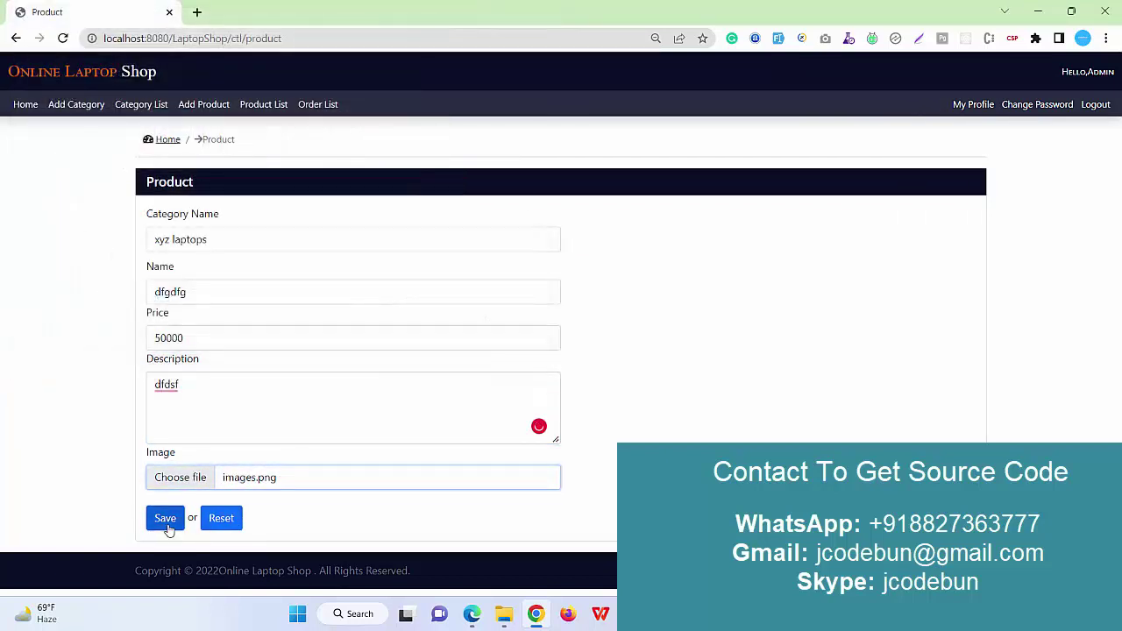
click(257, 103)
Fill the product form: Abc Laptops, name 'fdgdfgdfgdfg fgdg', price 50000, description dsfsdf.
click(198, 107)
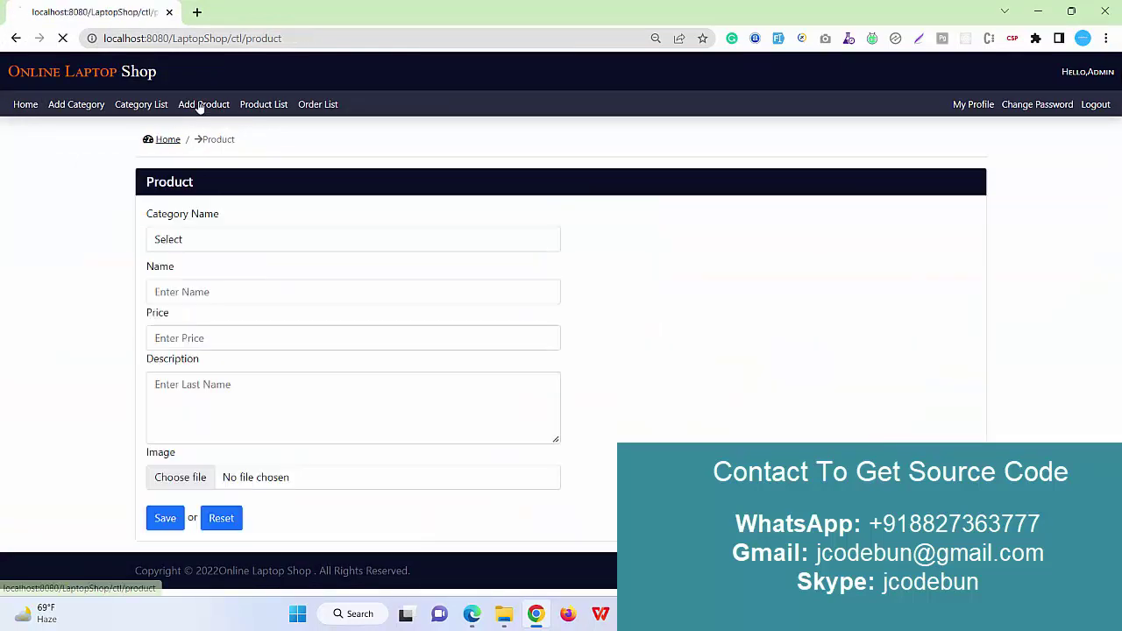
click(185, 246)
click(195, 277)
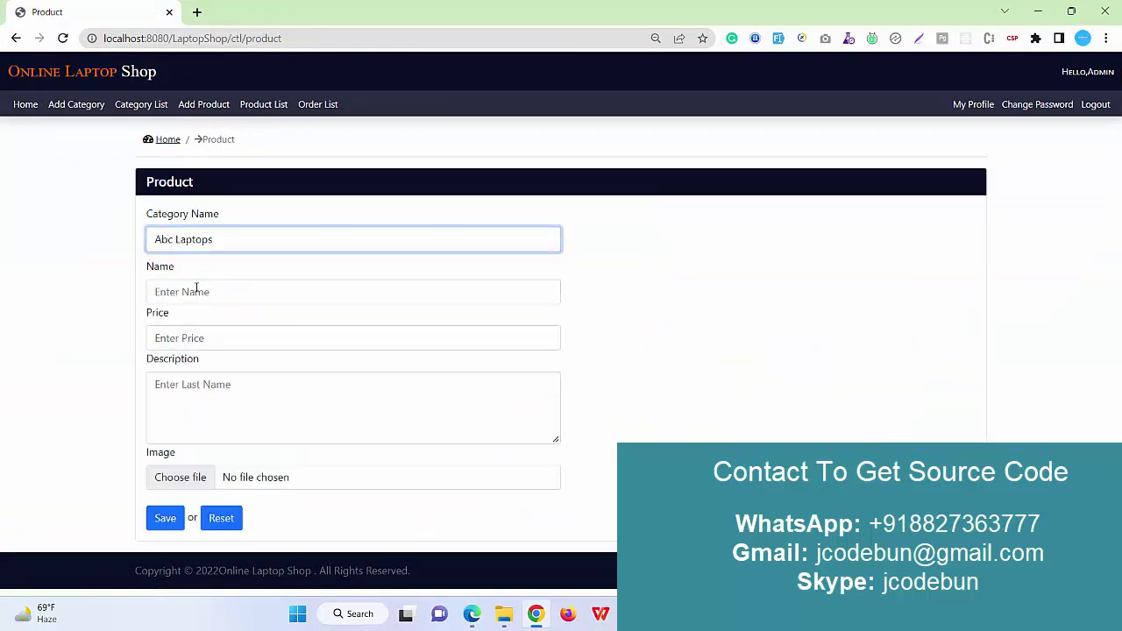
click(195, 291)
text(fdgdfgdfgdfg fgdg)
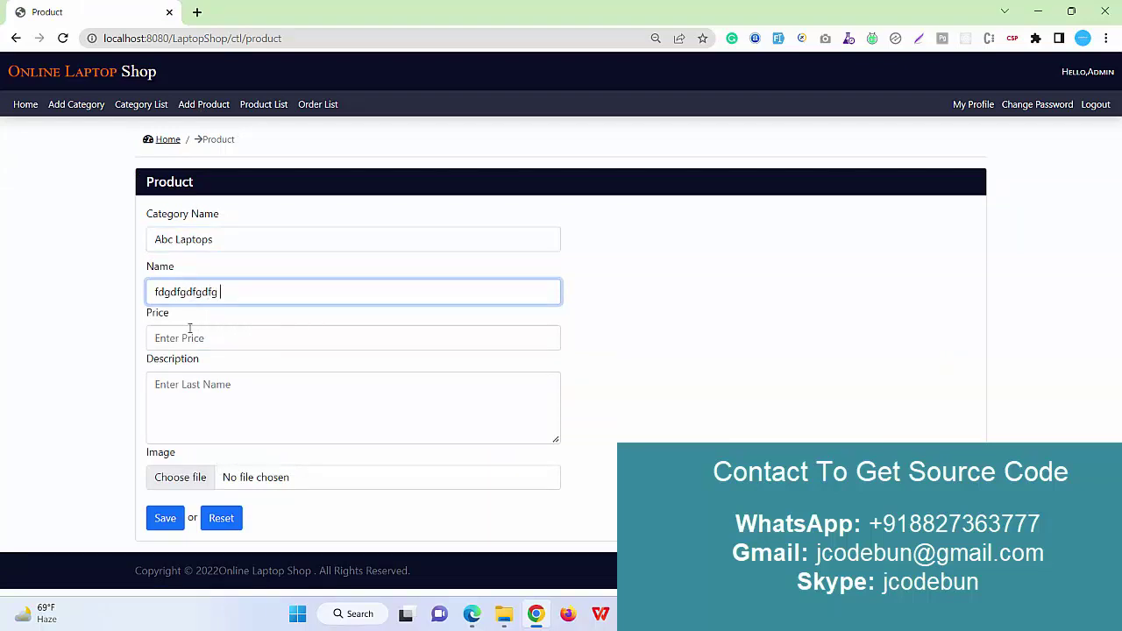
click(199, 246)
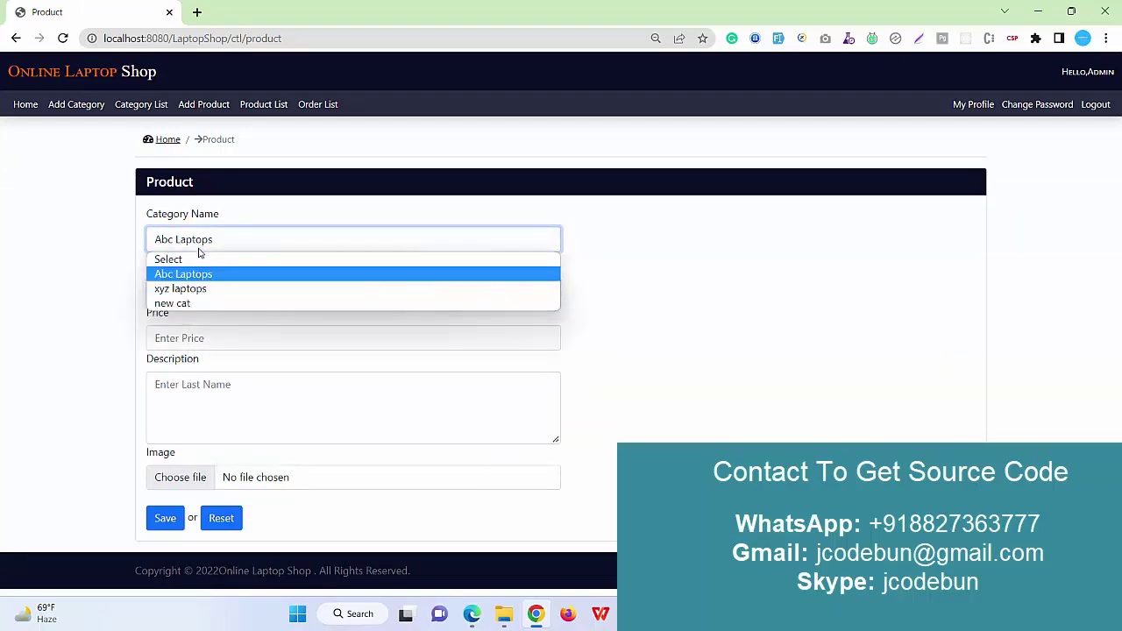
click(196, 277)
click(190, 337)
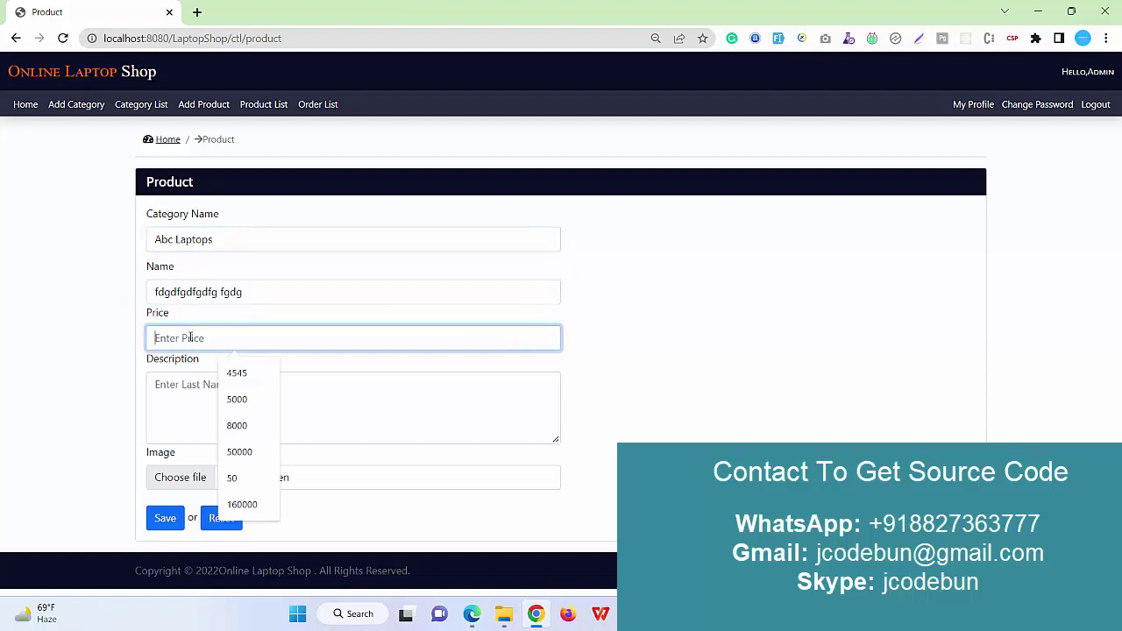
click(239, 397)
text(0000)
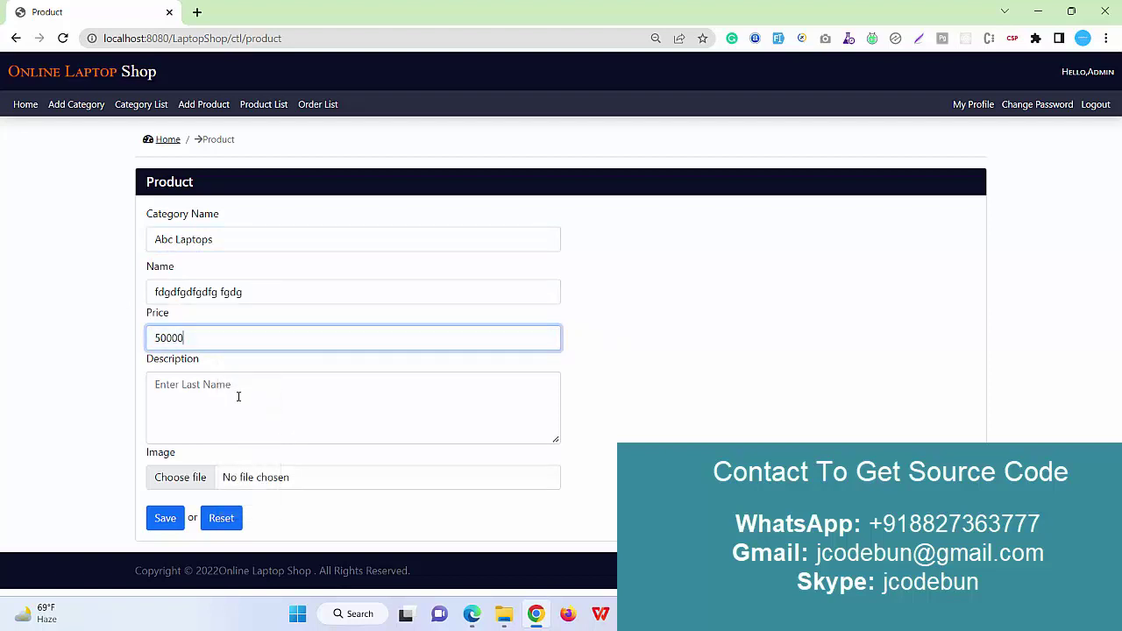
click(238, 397)
text(dsfsdf)
Attach the lap1 image, save the product, and check it in the product list.
click(188, 475)
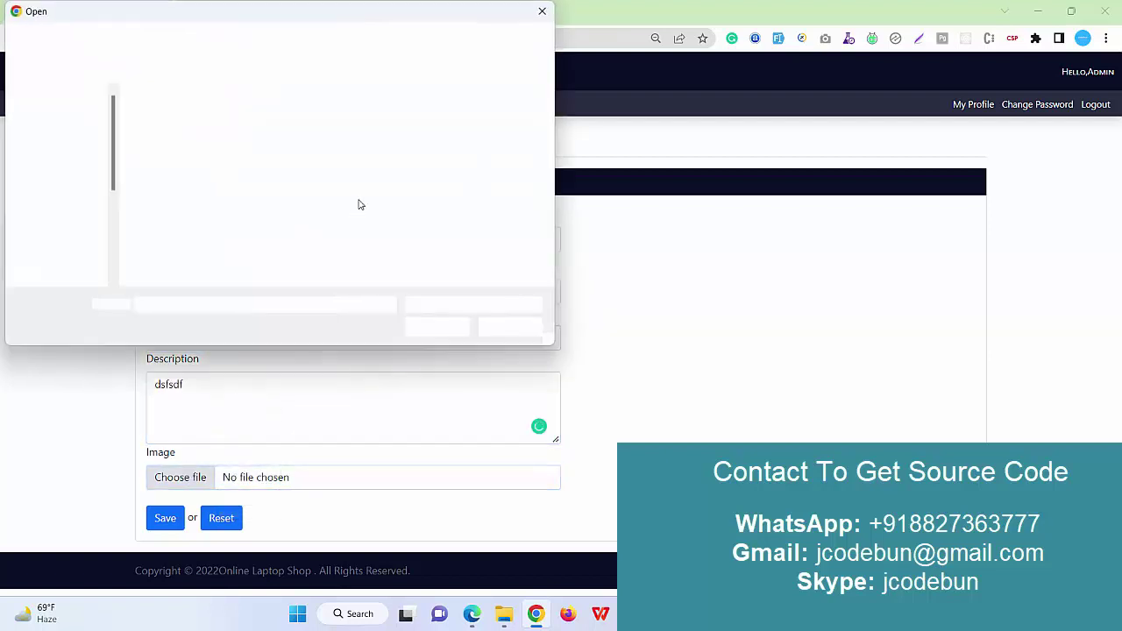
click(254, 131)
click(437, 326)
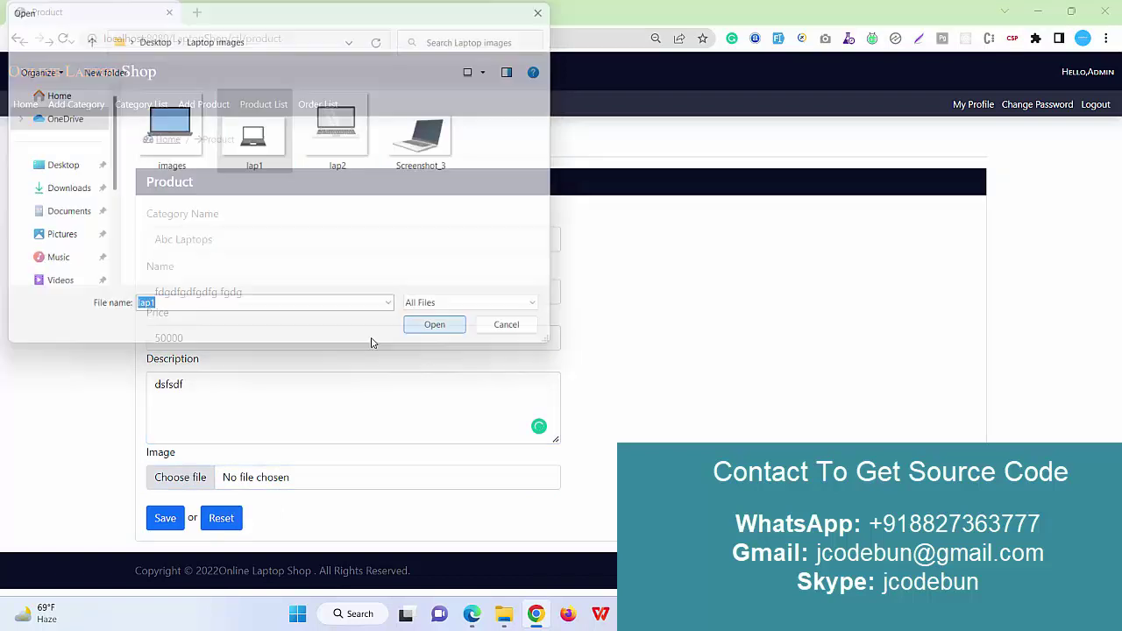
click(165, 518)
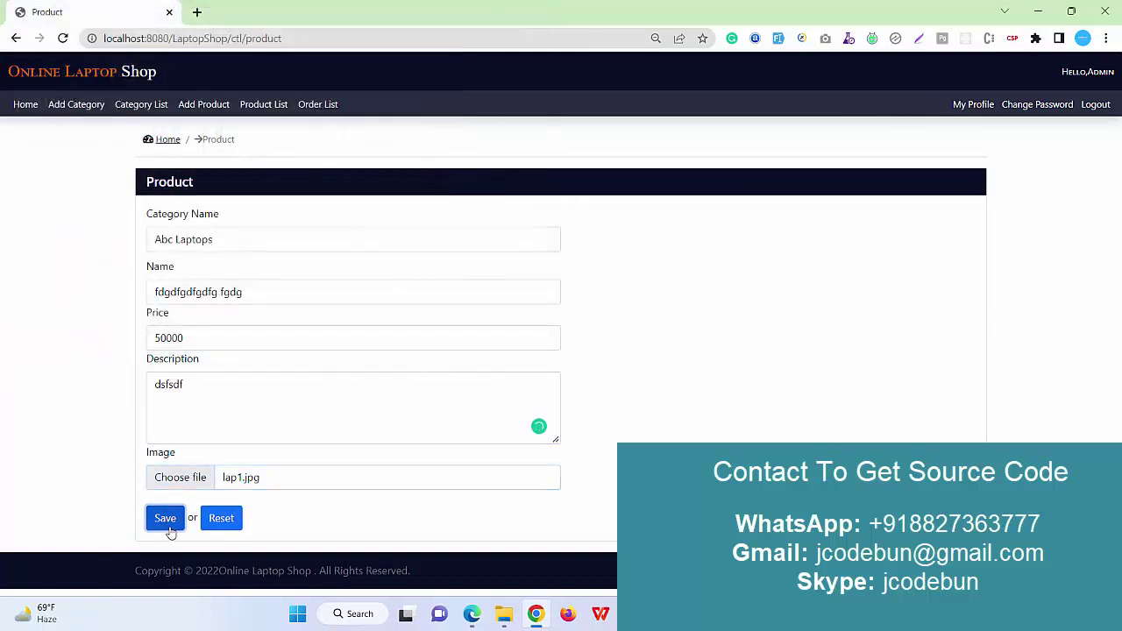
click(262, 106)
Scroll through the product list, then open the order list and highlight the order row.
scroll(232, 371, down, 1)
scroll(232, 371, up, 1)
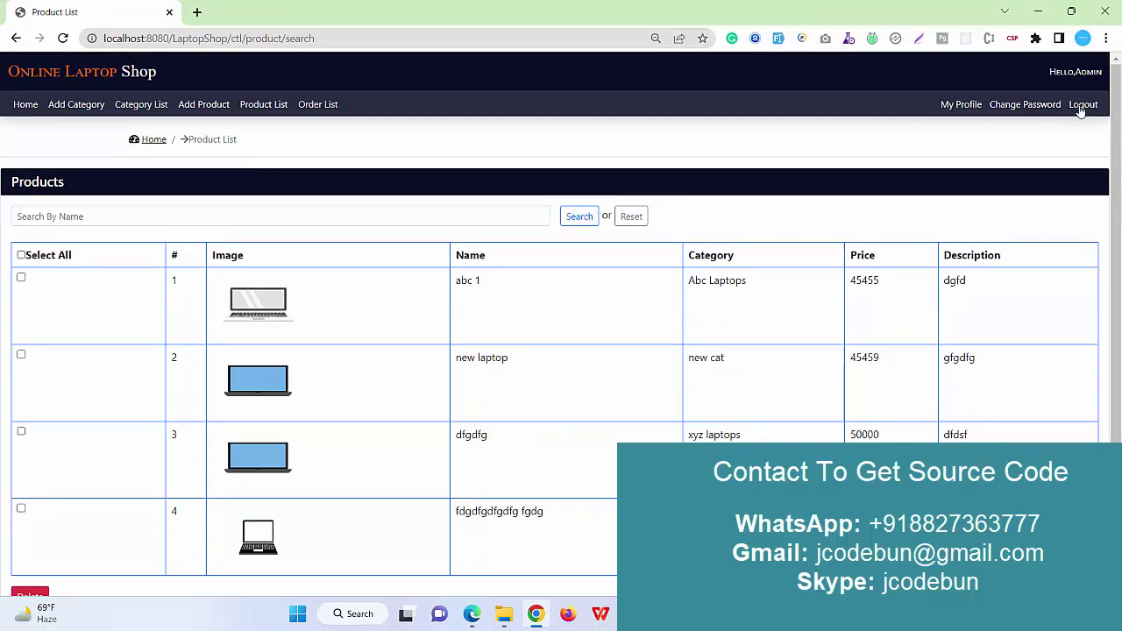
click(331, 106)
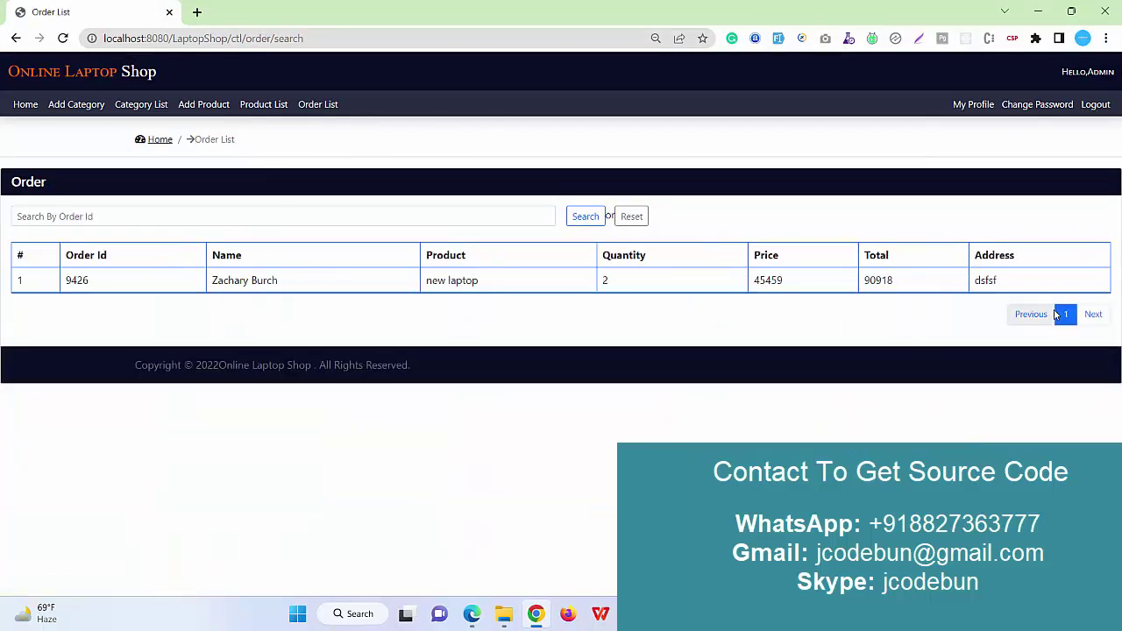
drag(1031, 281, 52, 279)
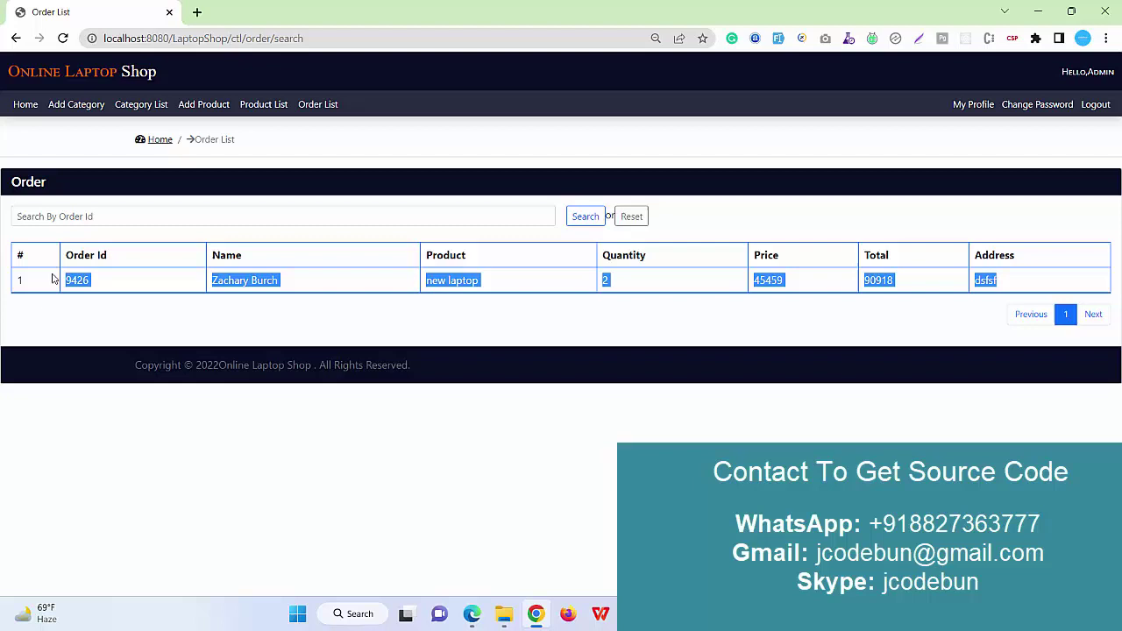
Select the order's id value, then log out of the admin account.
click(77, 291)
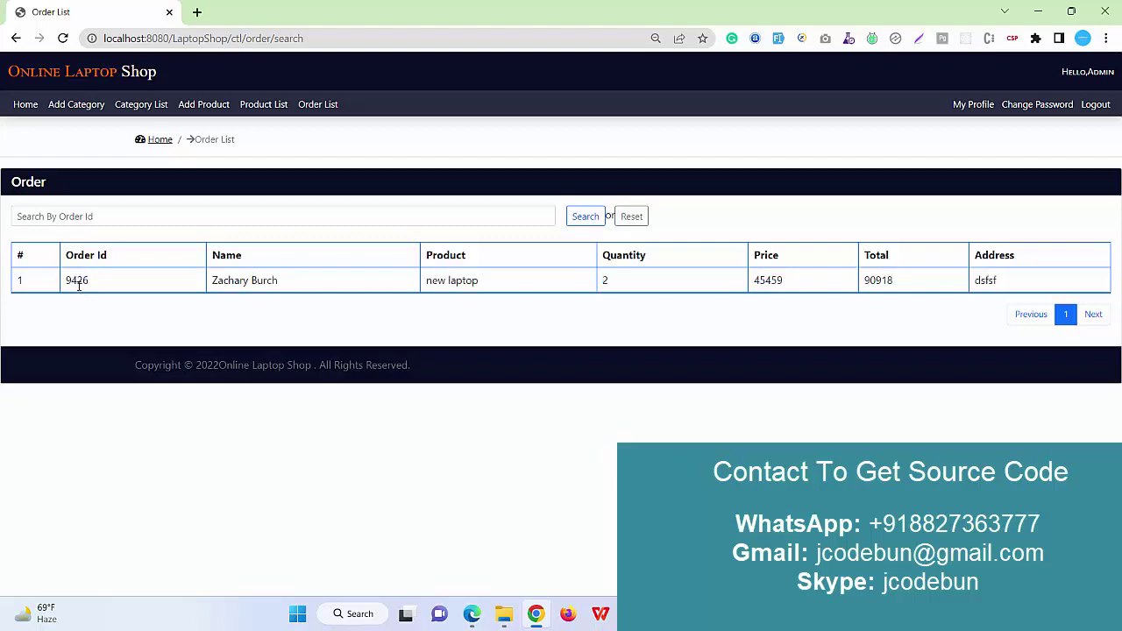
double_click(78, 282)
click(1096, 106)
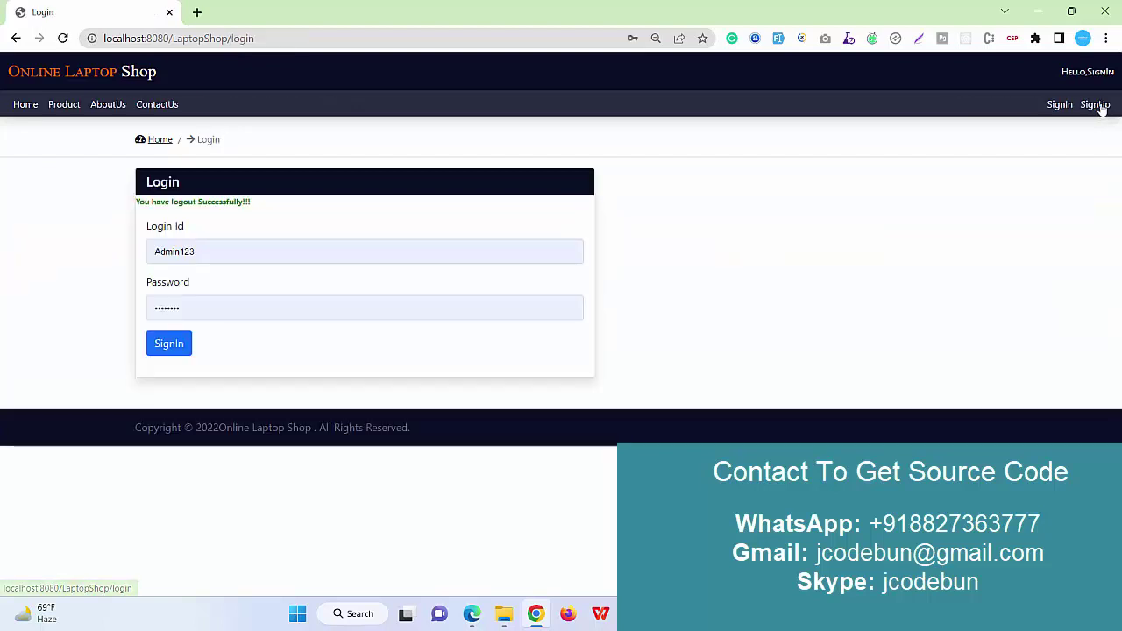
Filter the catalogue by Abc Laptops, xyz laptops and new cat, then show all four laptops and switch to Eclipse.
click(75, 105)
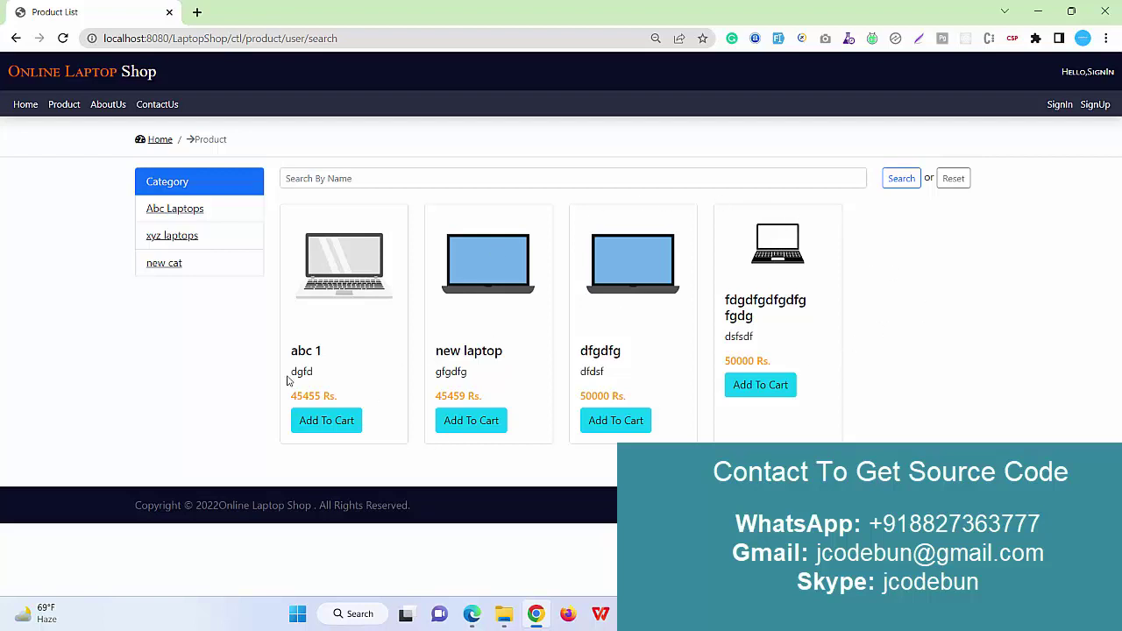
click(172, 213)
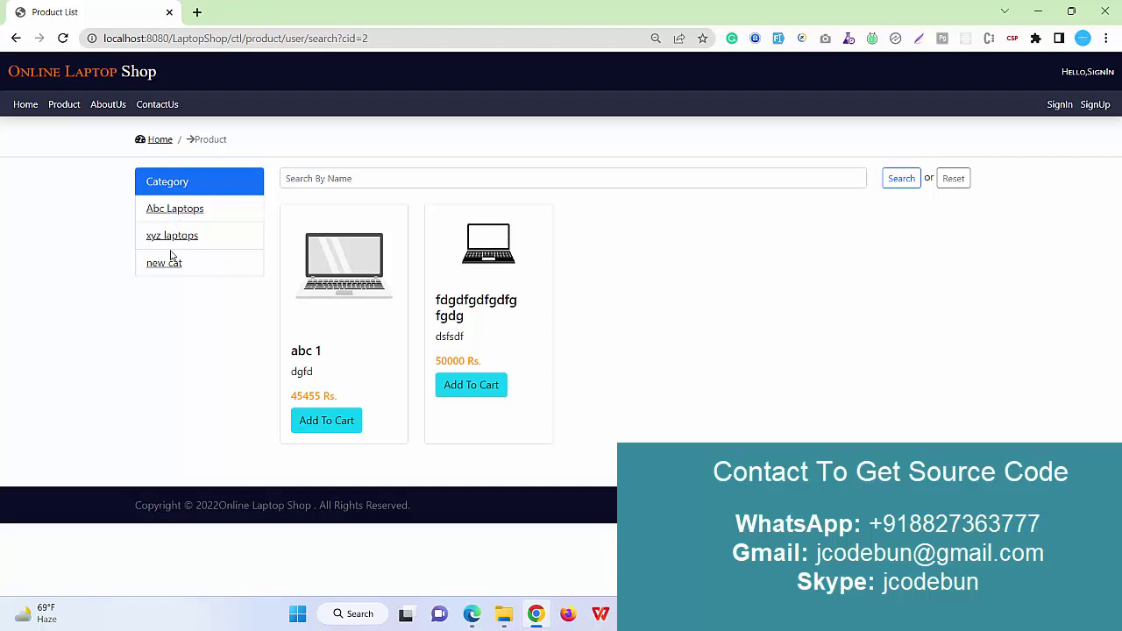
click(166, 243)
click(167, 267)
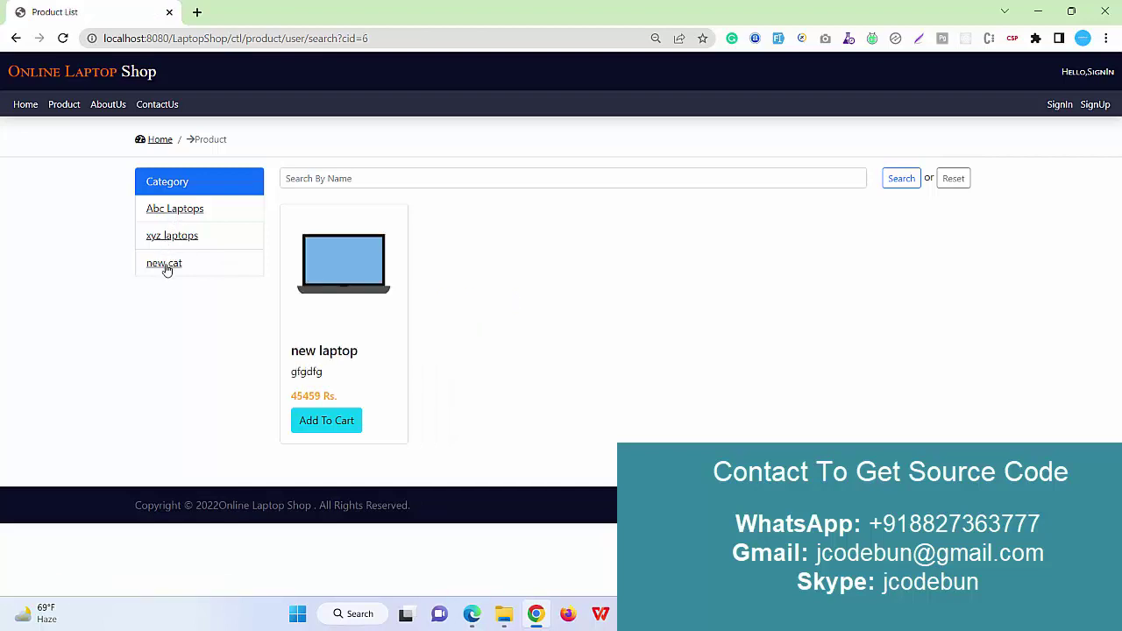
click(176, 216)
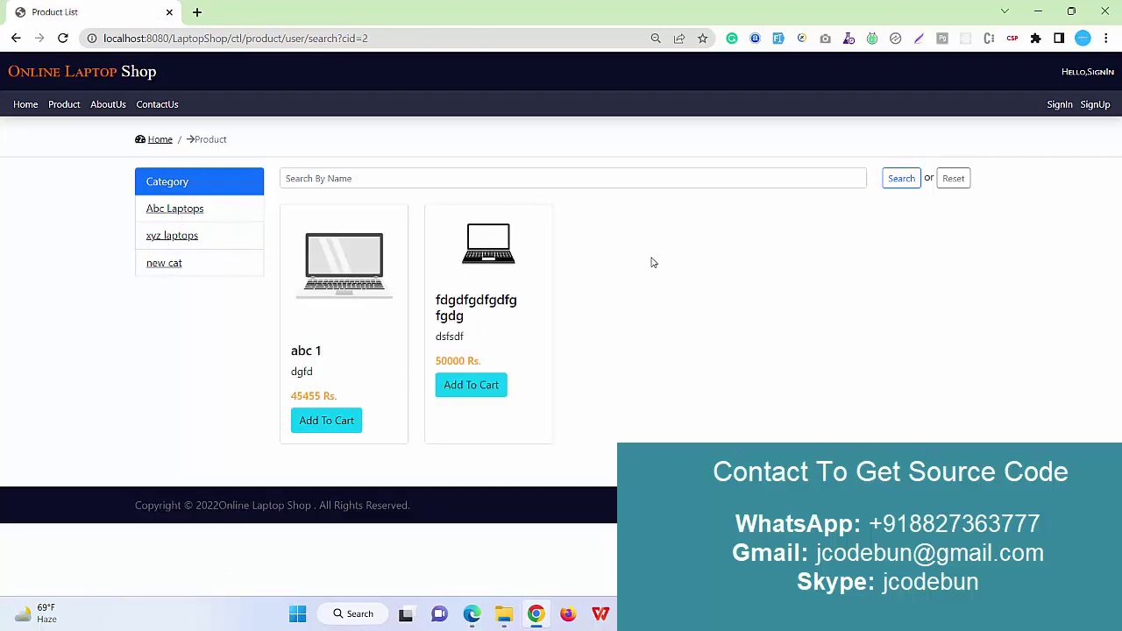
click(63, 106)
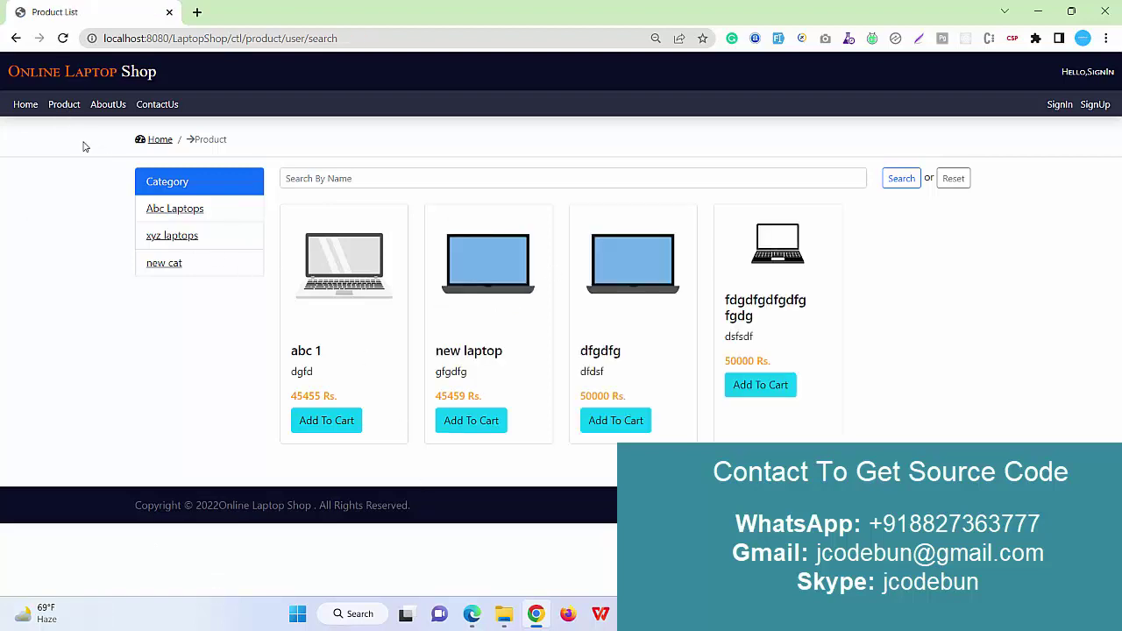
key(alt+Tab)
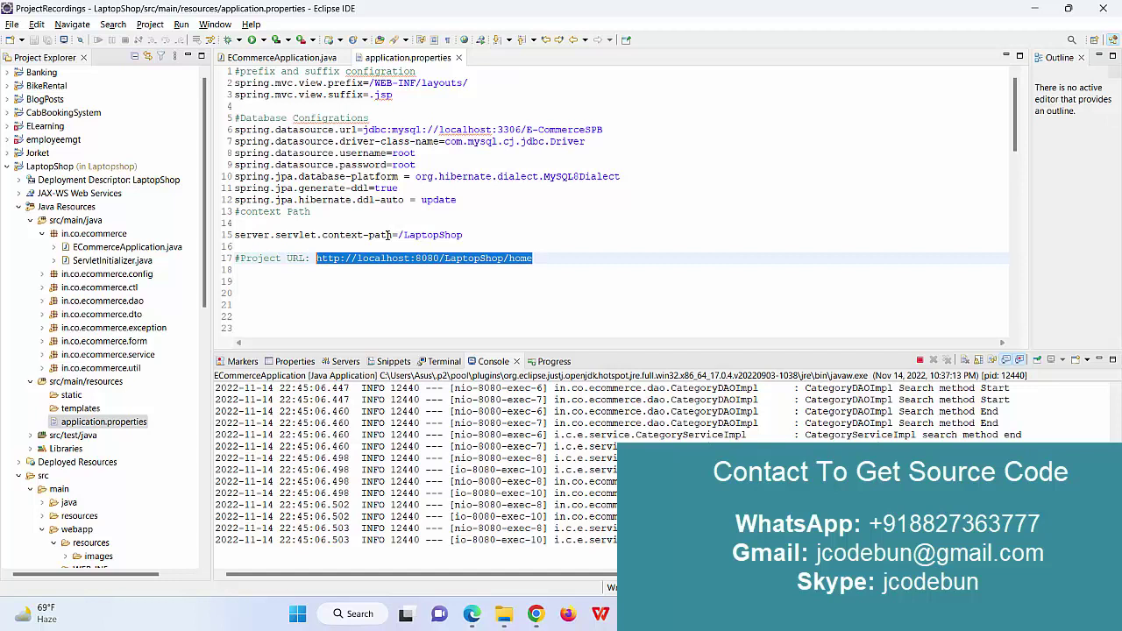
Close application.properties and expand in.co.ecommerce.ctl to show its seven controller classes.
click(458, 57)
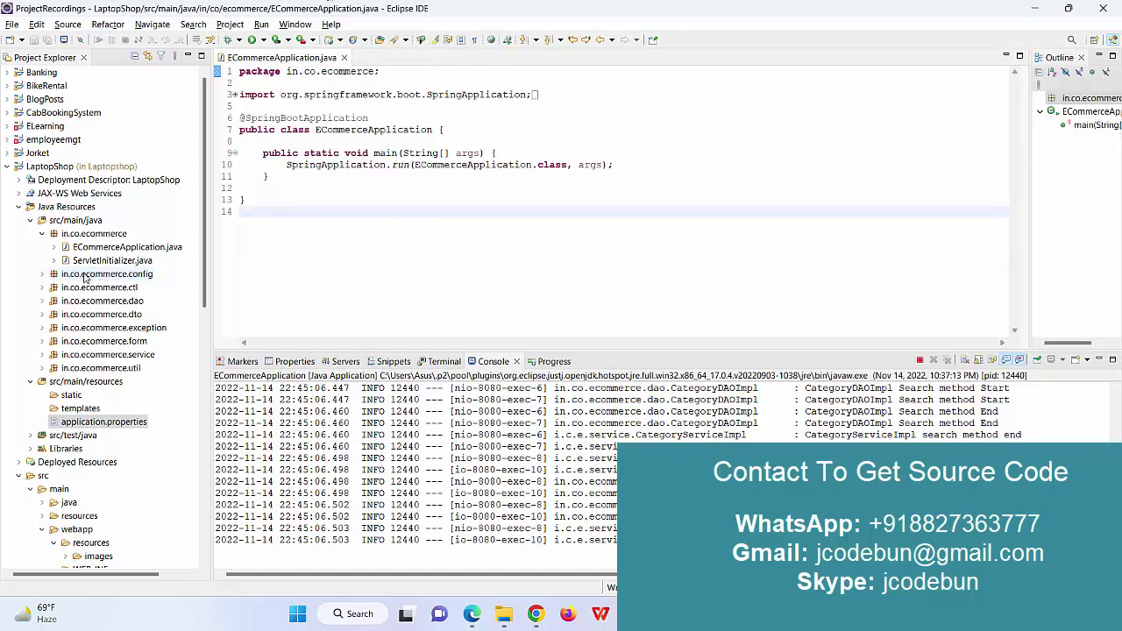
double_click(85, 288)
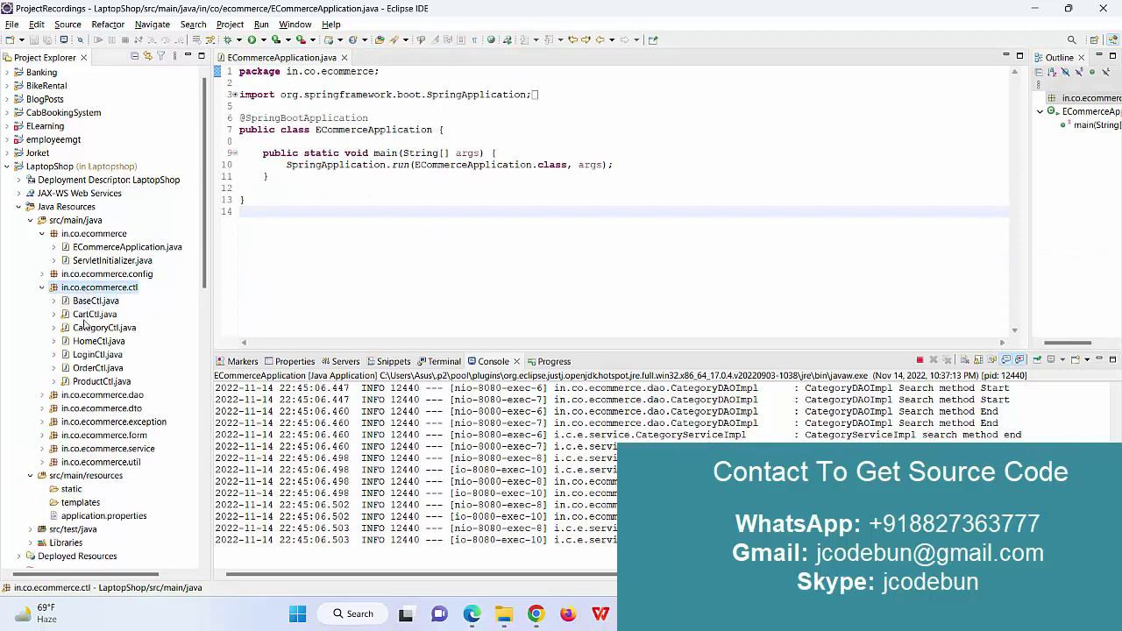
double_click(95, 382)
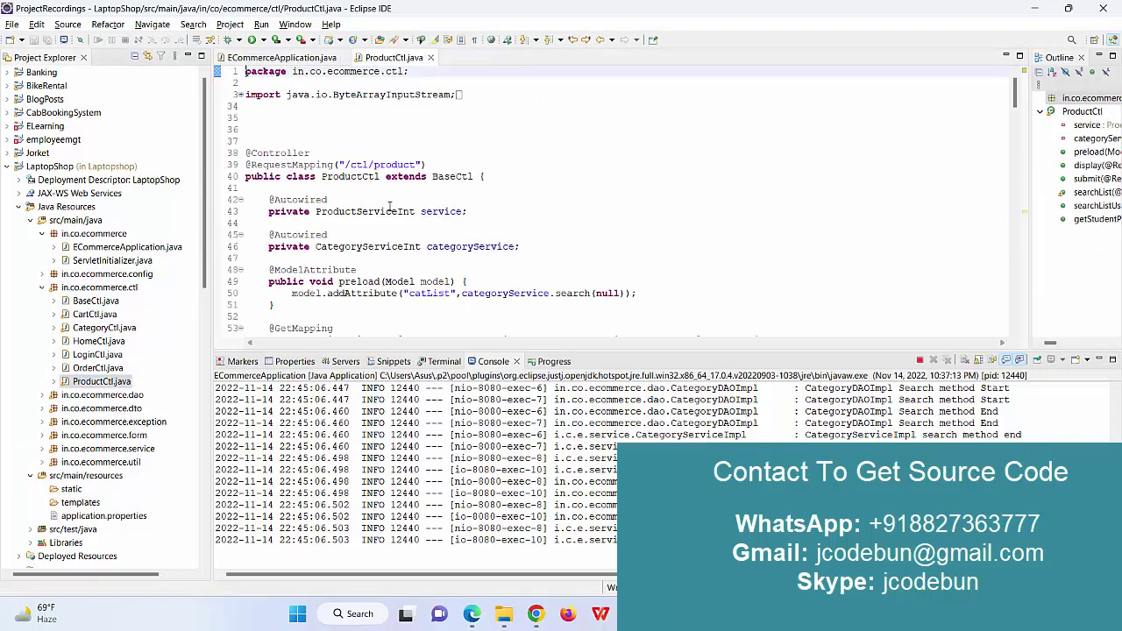
drag(322, 153, 342, 142)
scroll(436, 211, down, 1)
scroll(345, 155, down, 2)
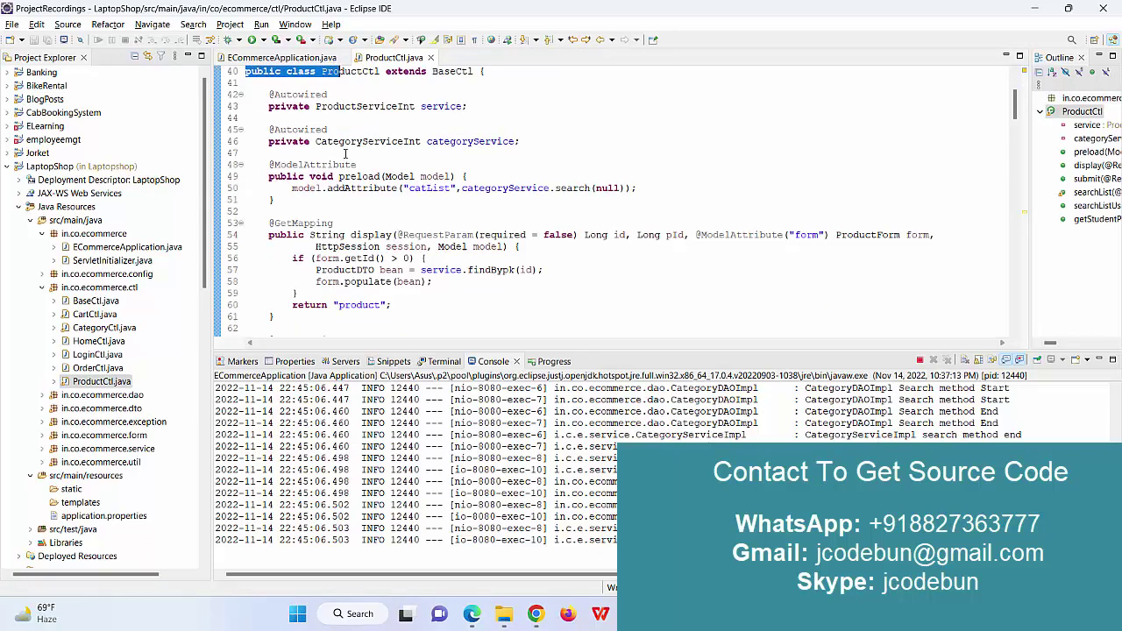
click(339, 224)
scroll(340, 245, down, 10)
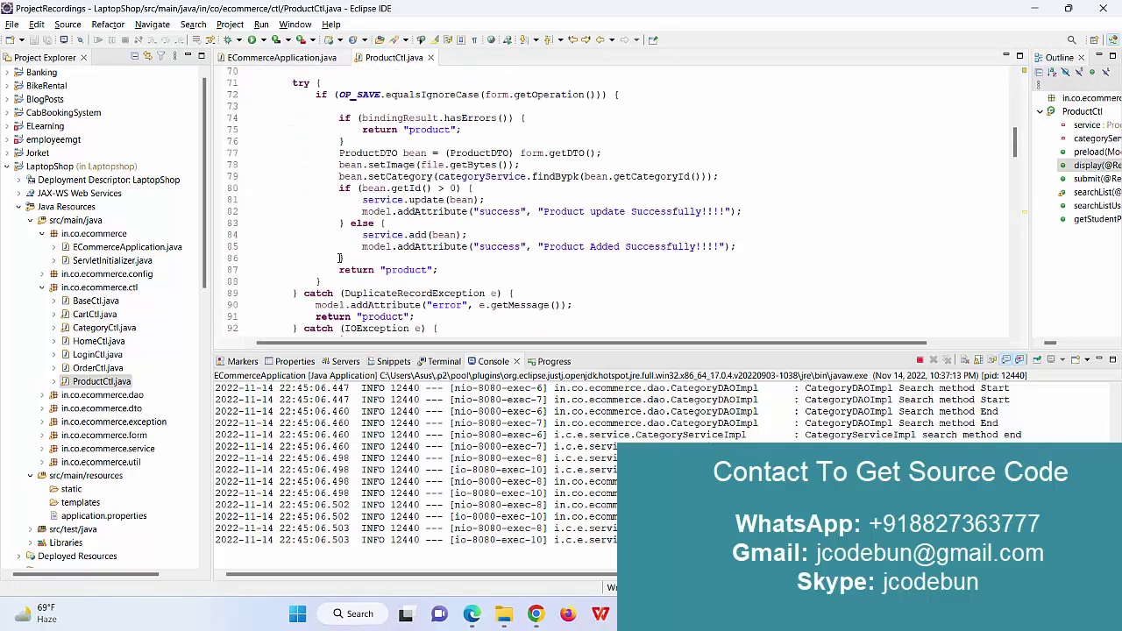
scroll(342, 257, down, 5)
scroll(342, 257, down, 10)
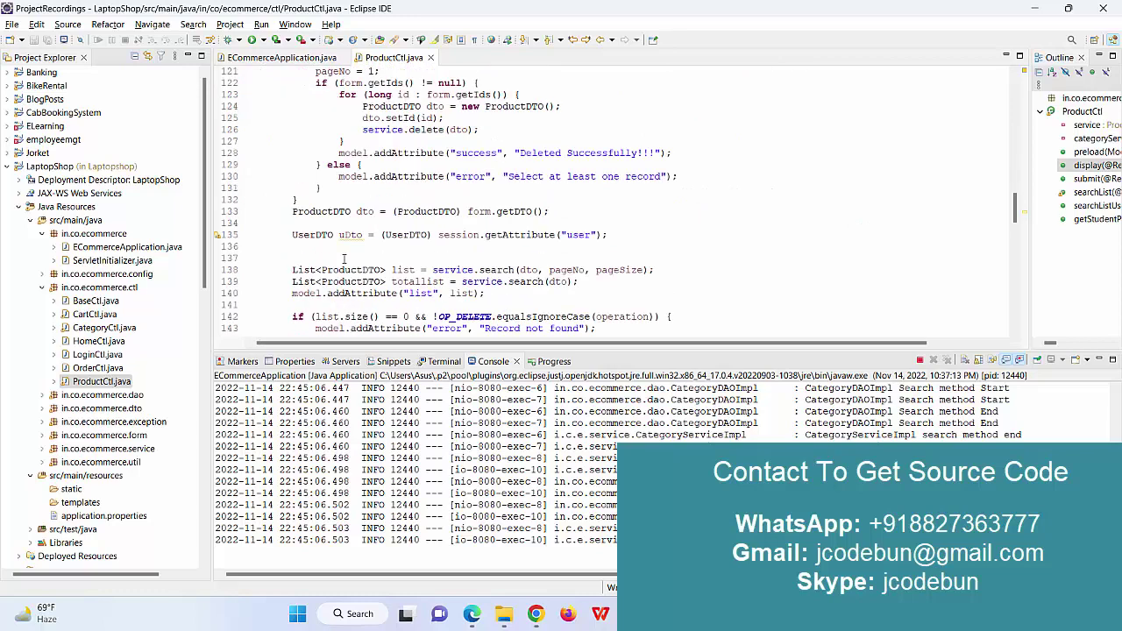
scroll(342, 257, up, 10)
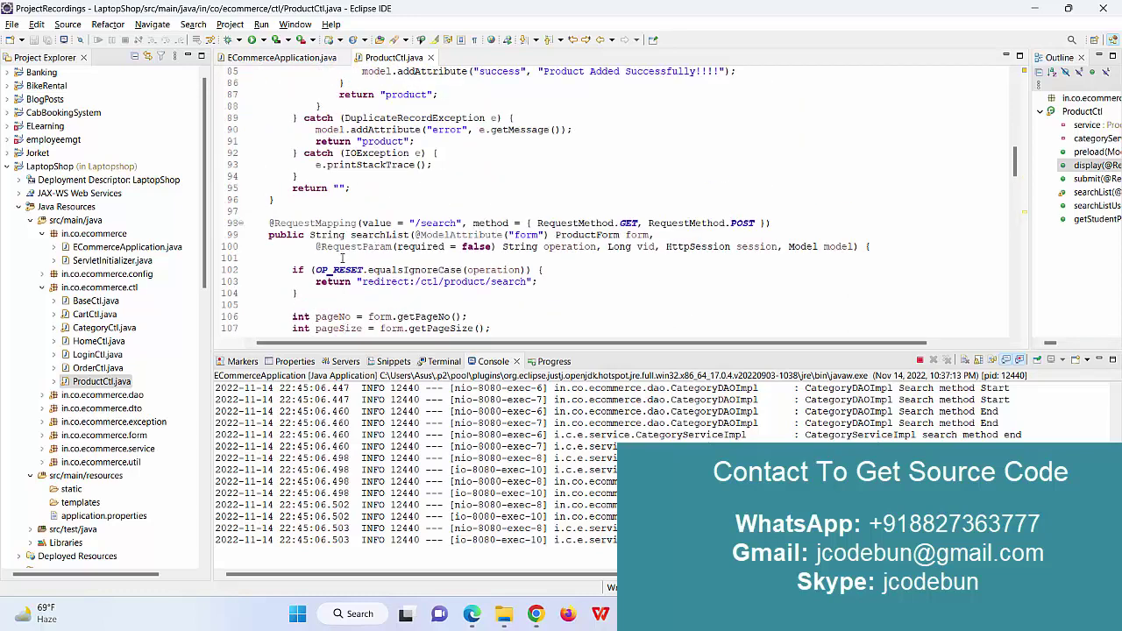